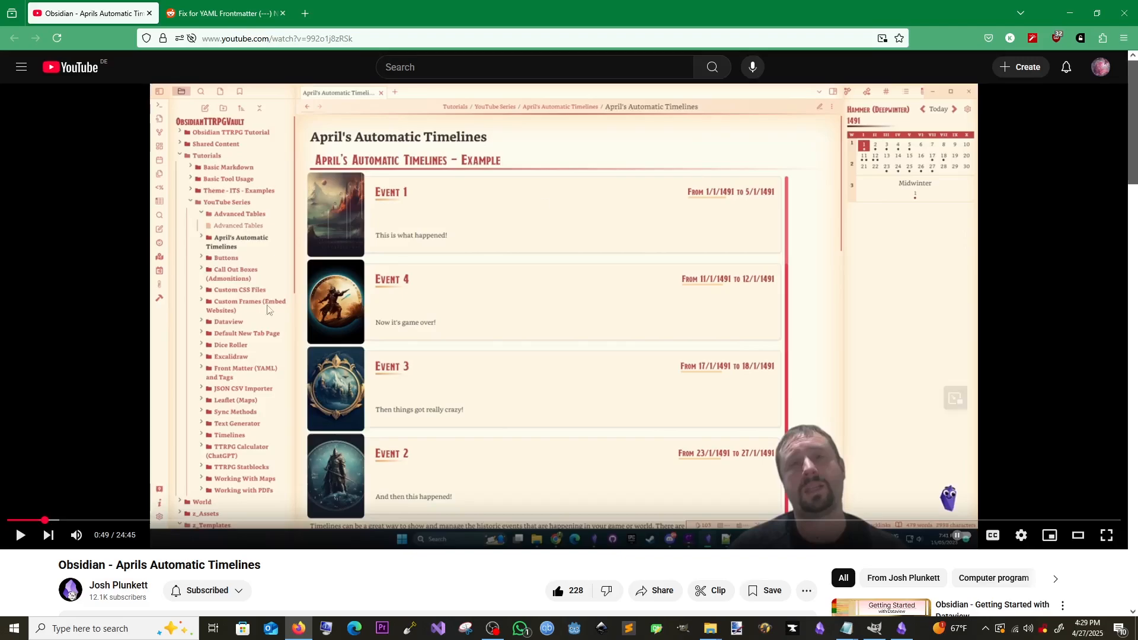
Review the title, description and viewer comments of the "Obsidian - Aprils Automatic Timelines" video page
{"action": "scroll", "coordinate": [1136, 92], "scroll_direction": "down", "scroll_amount": 6}
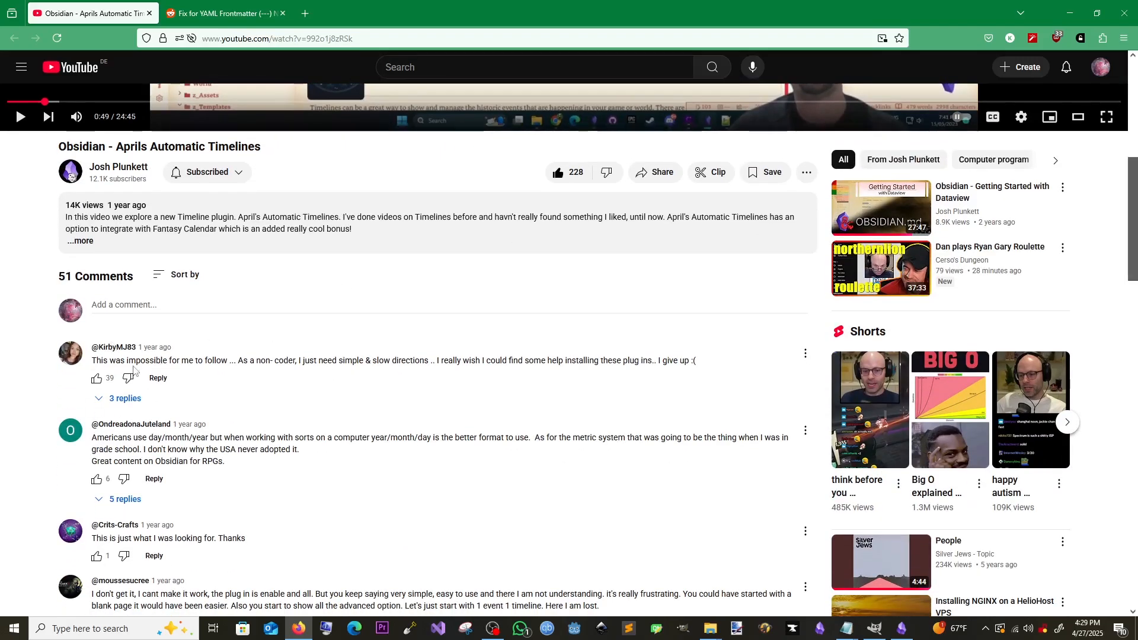
{"action": "scroll", "coordinate": [355, 368], "scroll_direction": "up", "scroll_amount": 2}
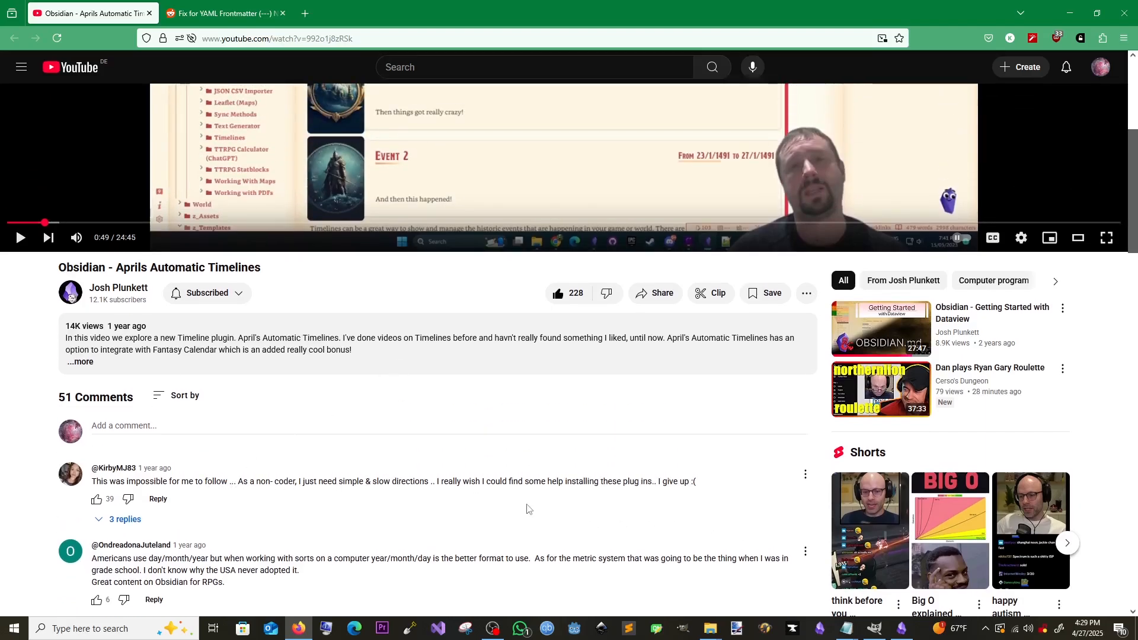
{"action": "scroll", "coordinate": [833, 271], "scroll_direction": "down", "scroll_amount": 1}
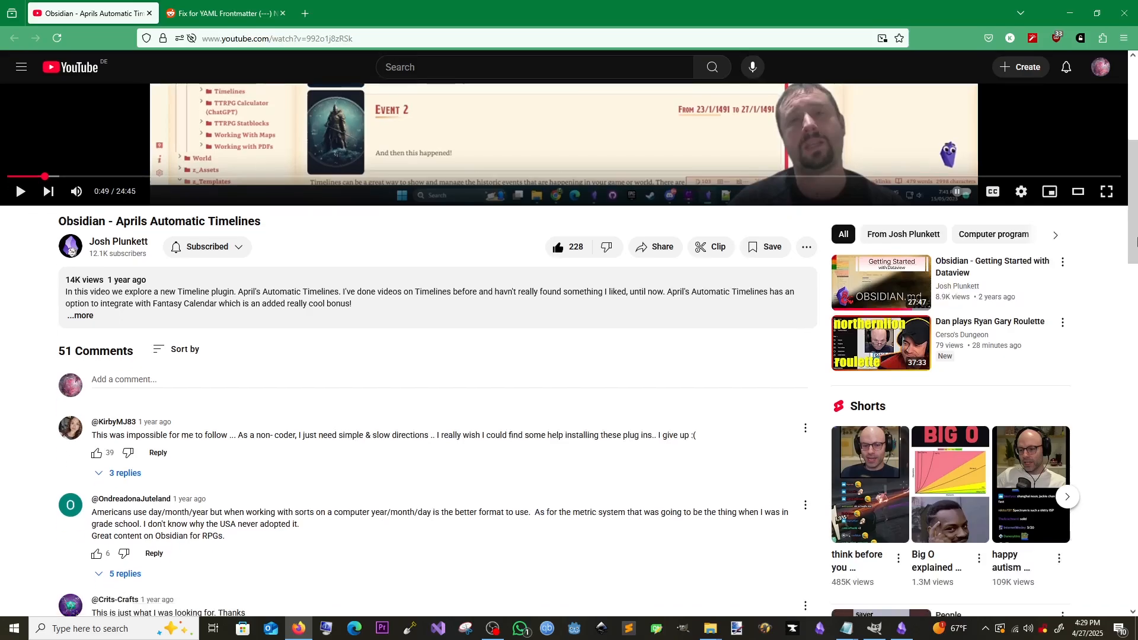
{"action": "scroll", "coordinate": [503, 456], "scroll_direction": "up", "scroll_amount": 5}
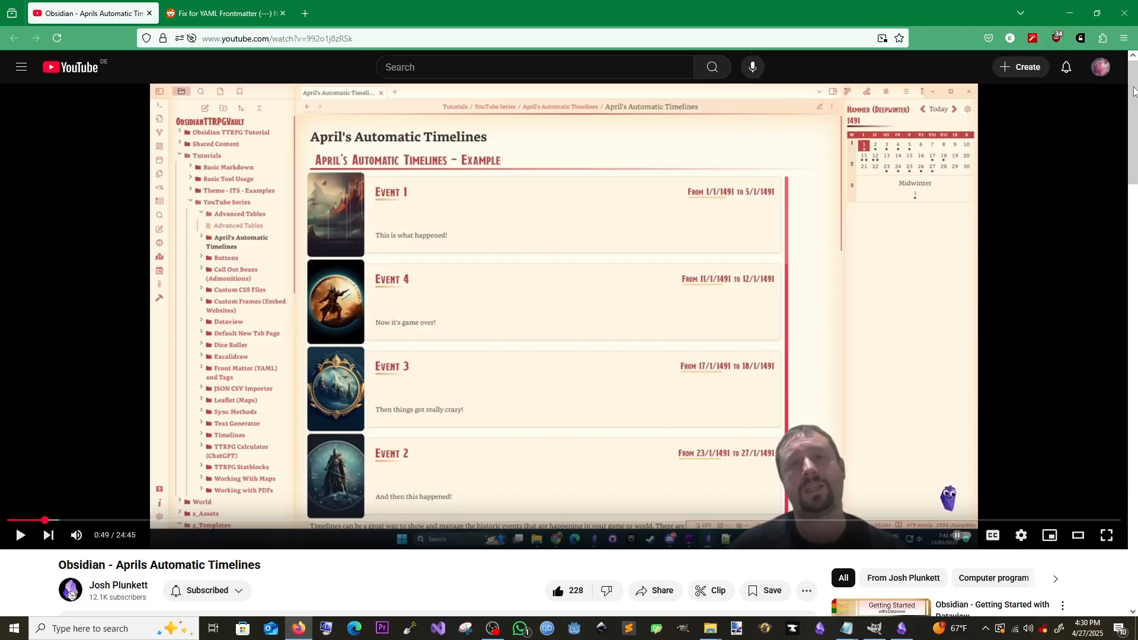
{"action": "left_click_drag", "start_coordinate": [1133, 90], "coordinate": [1134, 115]}
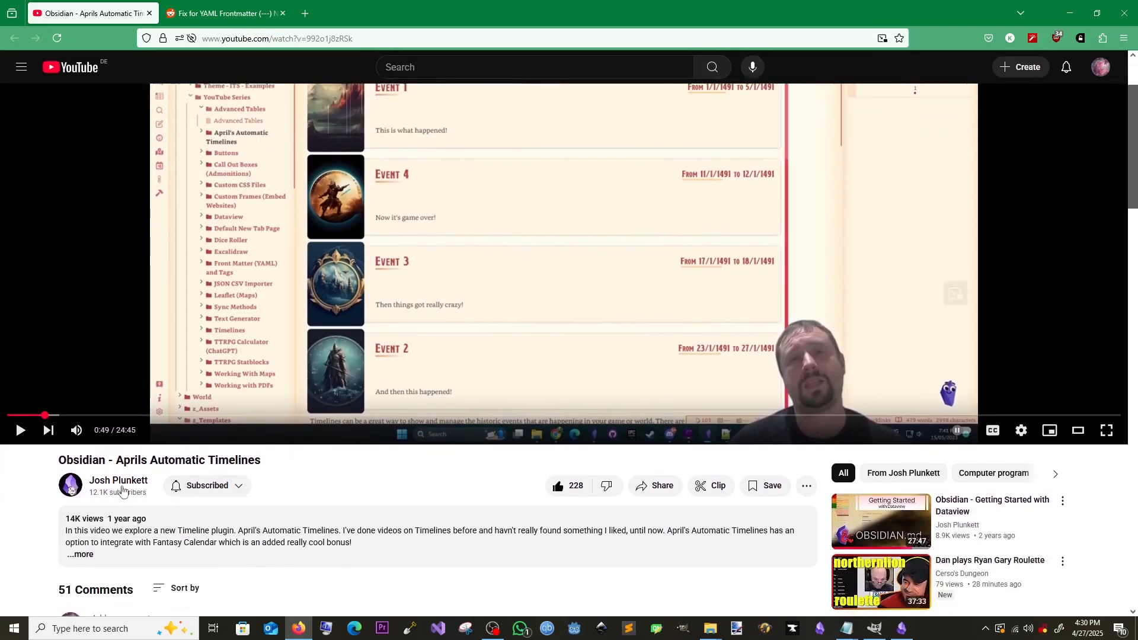
{"action": "left_click_drag", "start_coordinate": [115, 460], "coordinate": [262, 462]}
{"action": "left_click", "coordinate": [366, 465]}
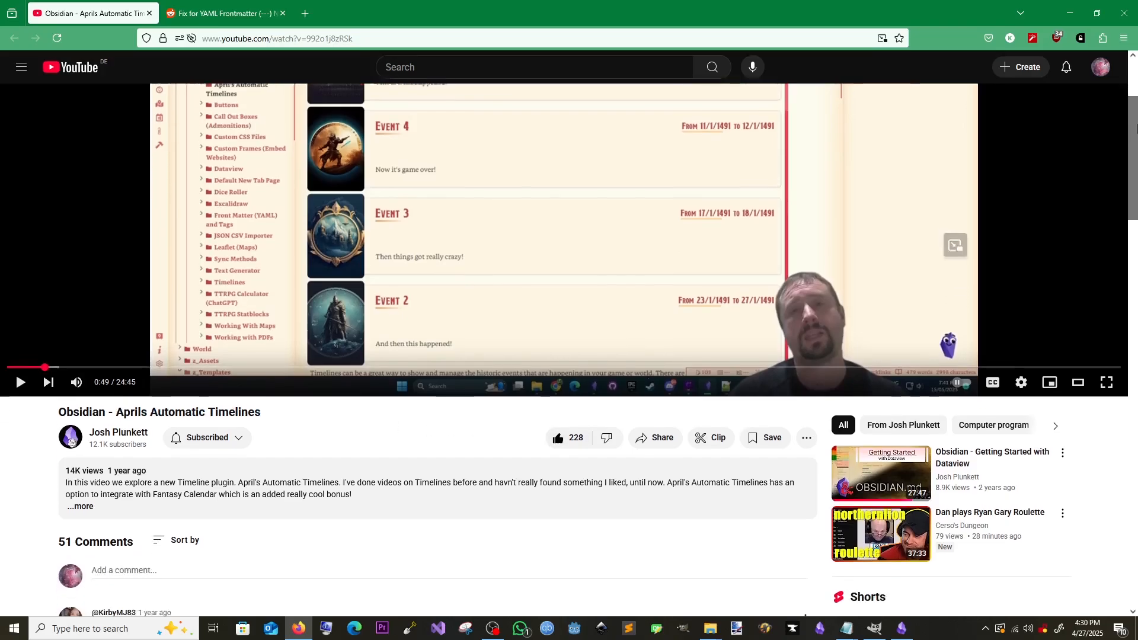
{"action": "scroll", "coordinate": [366, 465], "scroll_direction": "down", "scroll_amount": 3}
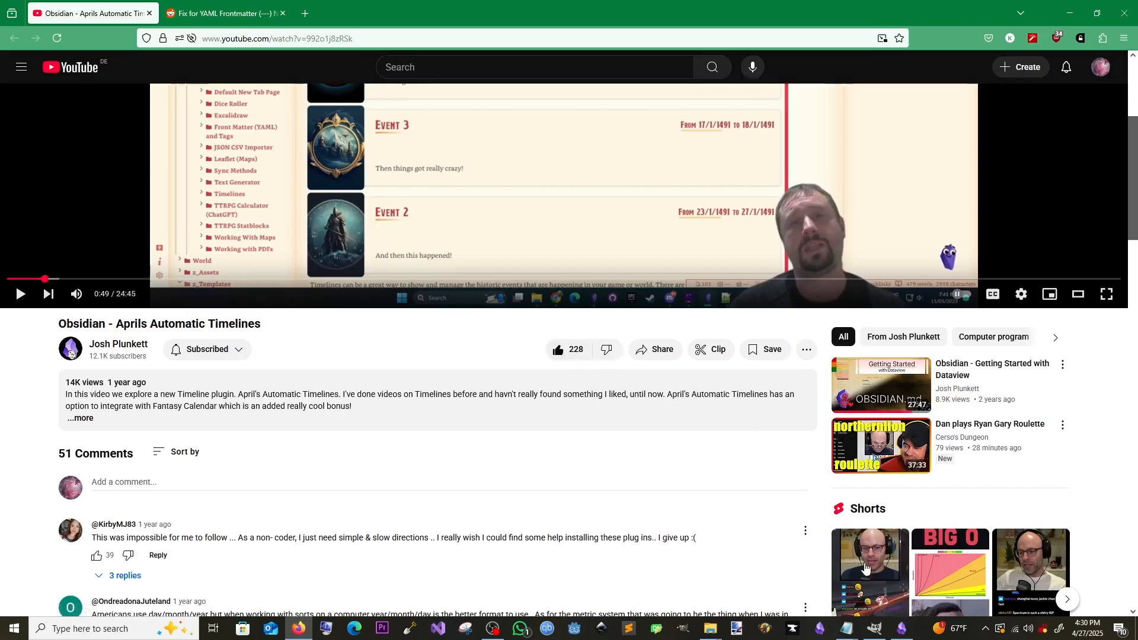
Switch to the Obsidian window showing the Event 1 note of April's Timeline Example Vault
{"action": "left_click", "coordinate": [902, 628]}
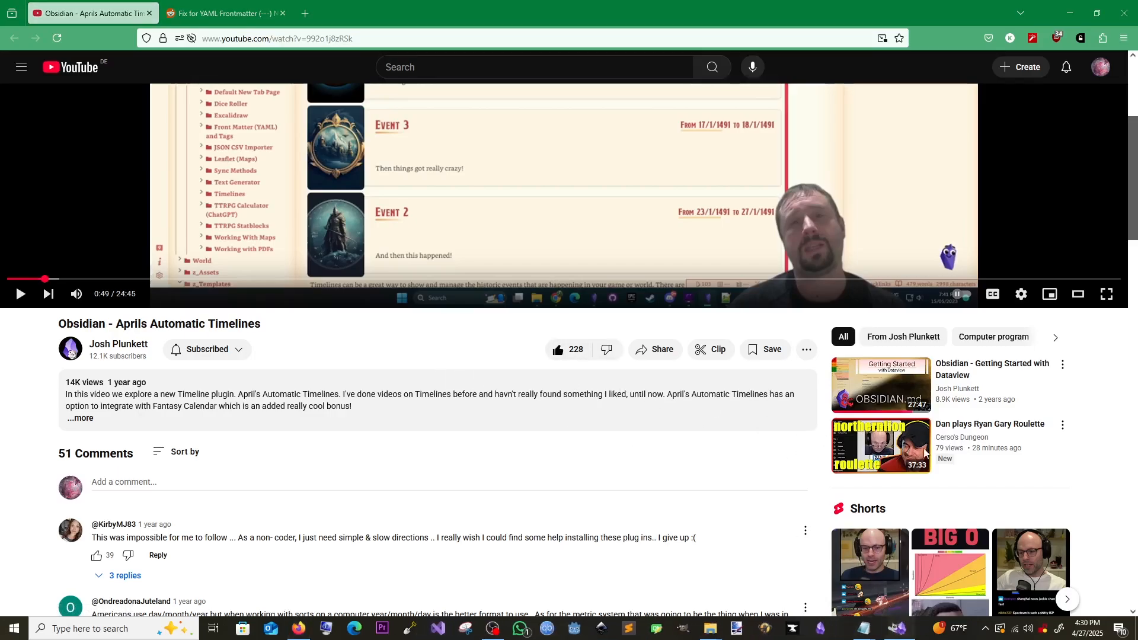
{"action": "mouse_move", "coordinate": [924, 451]}
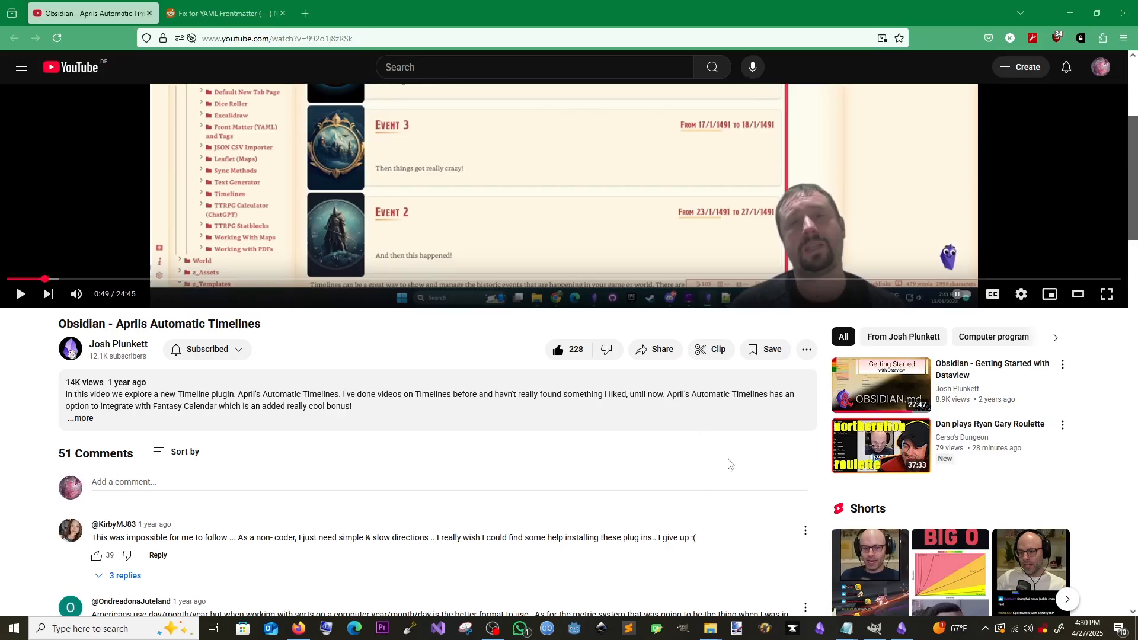
{"action": "mouse_move", "coordinate": [902, 628]}
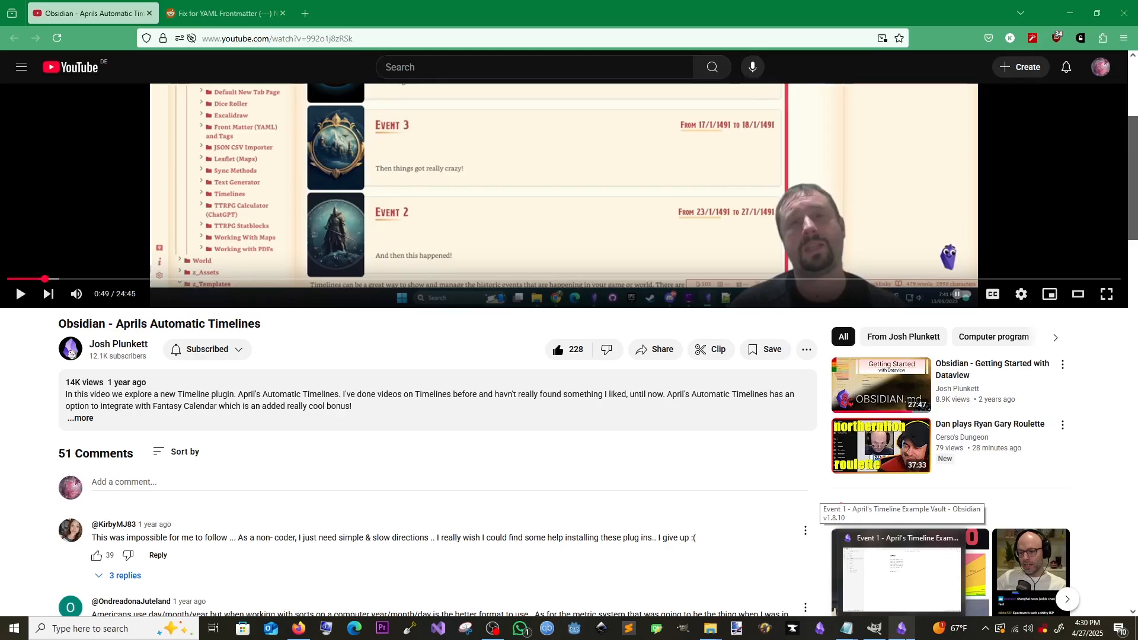
{"action": "left_click", "coordinate": [897, 603]}
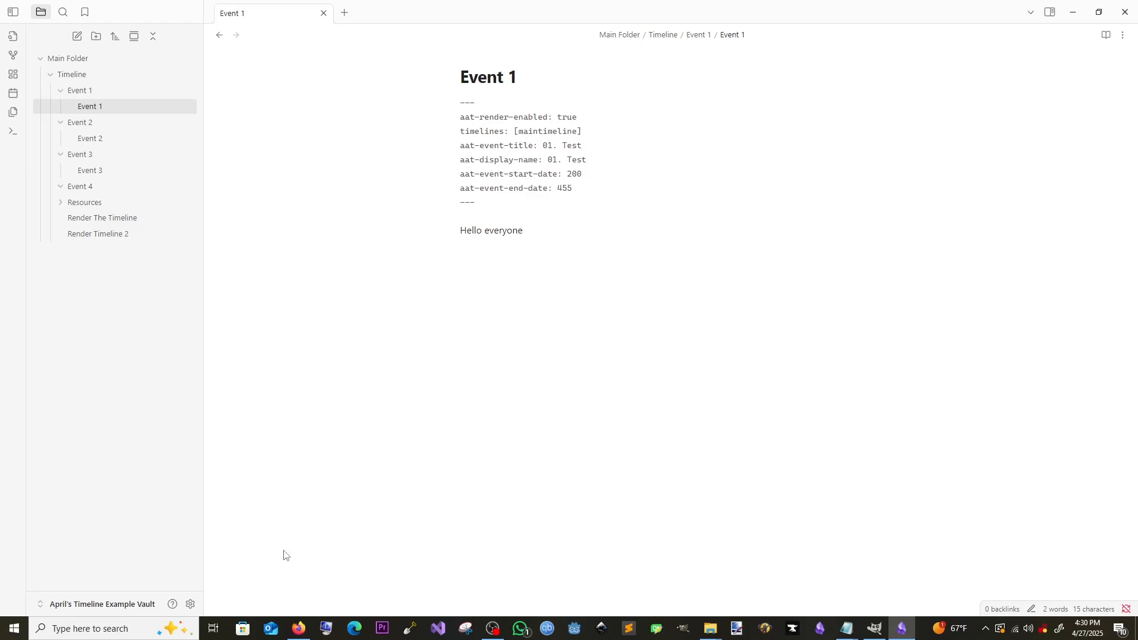
Search the community plugins for "april" and open the details of April's Automatic Timelines
{"action": "left_click", "coordinate": [190, 604]}
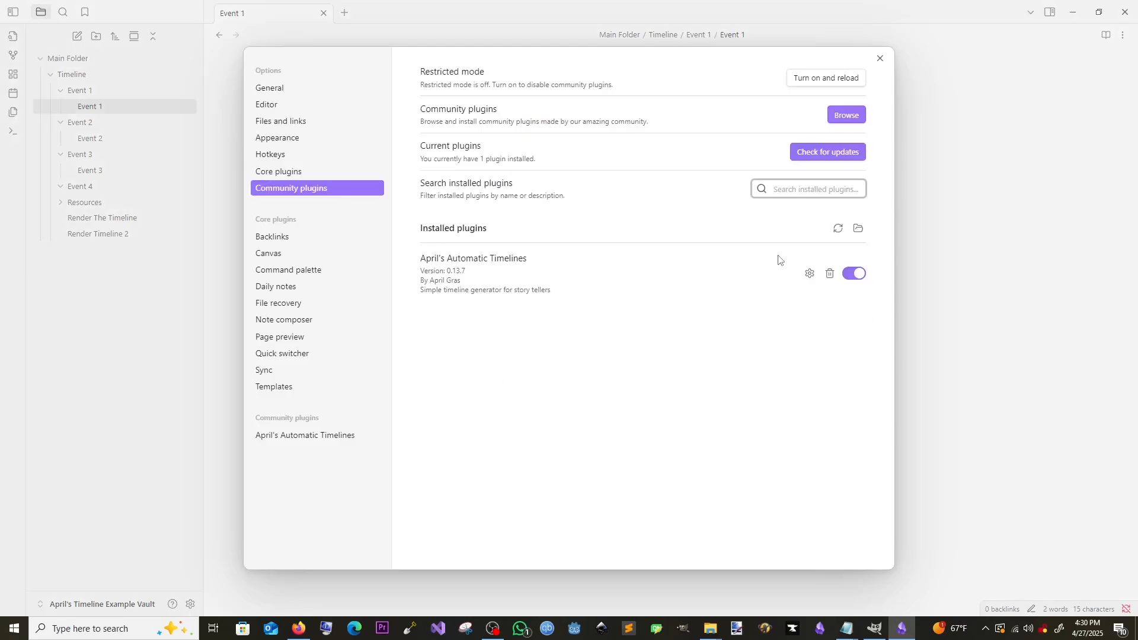
{"action": "left_click", "coordinate": [273, 92]}
{"action": "left_click", "coordinate": [295, 192]}
{"action": "key", "text": "Escape"}
{"action": "left_click", "coordinate": [190, 604]}
{"action": "left_click", "coordinate": [844, 117]}
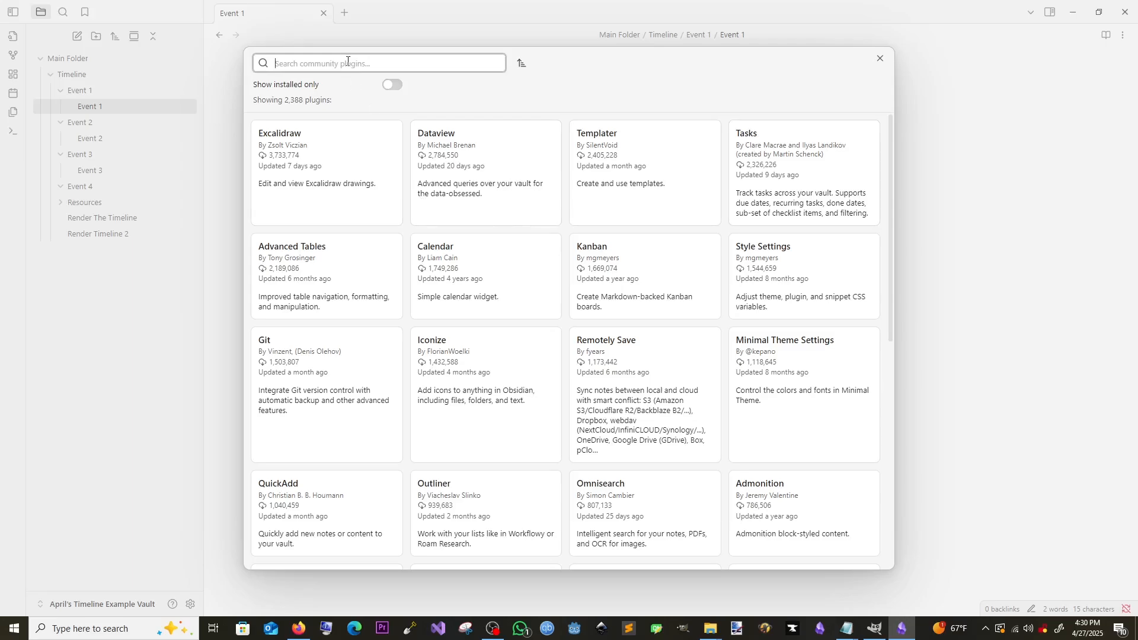
{"action": "type", "text": "april"}
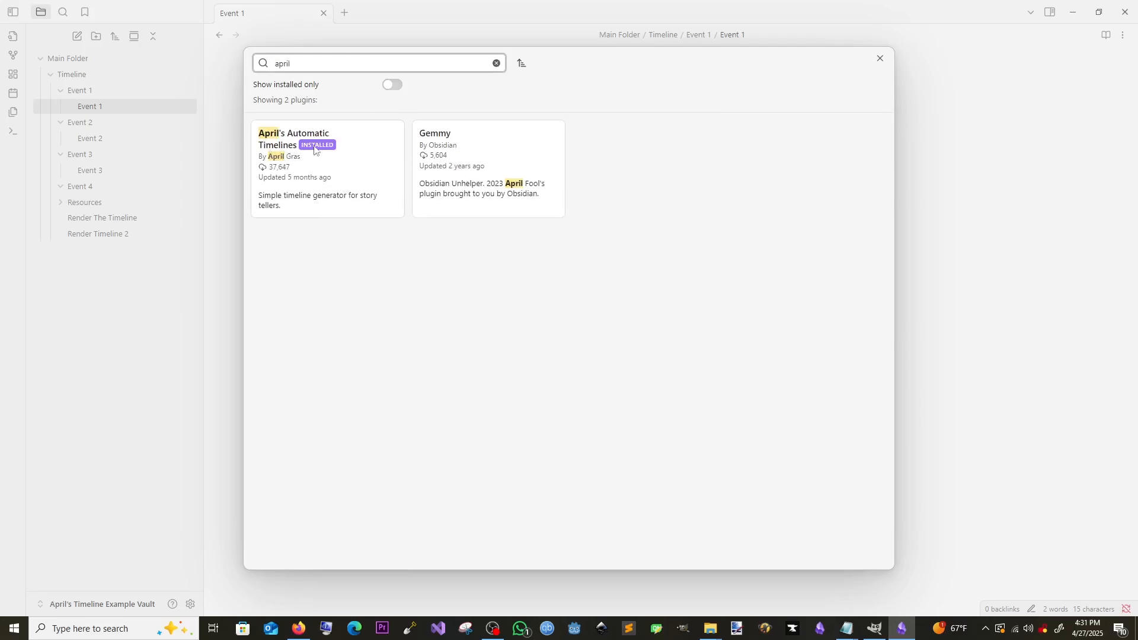
{"action": "left_click", "coordinate": [314, 200]}
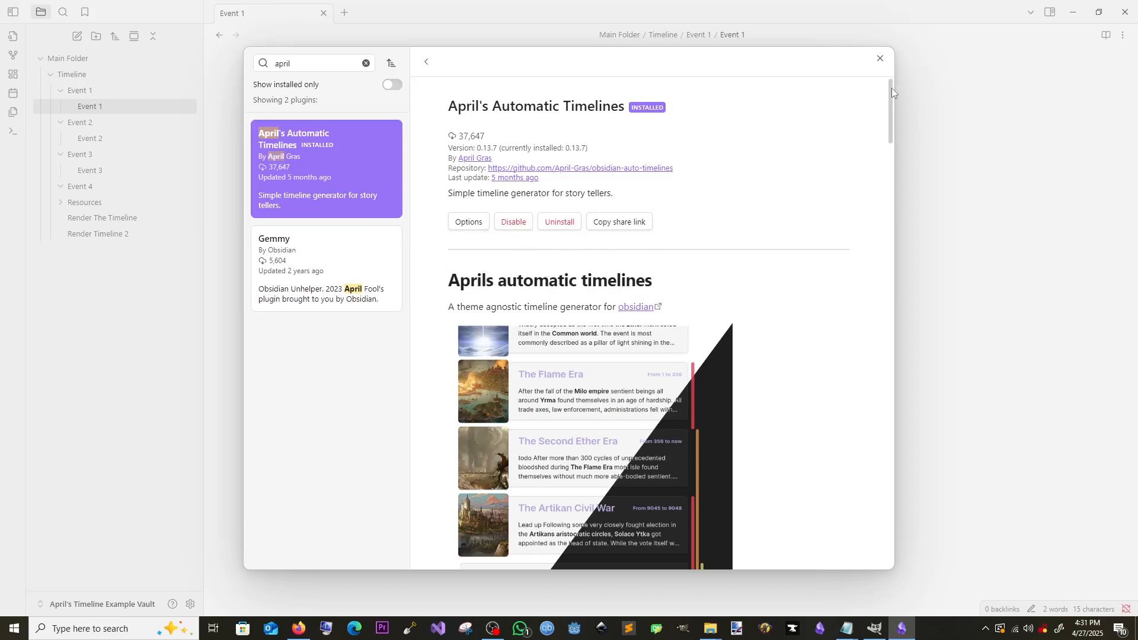
Read the April's Automatic Timelines documentation on usage, metadata keys and date formats, and close the plugin browser and settings
{"action": "scroll", "coordinate": [891, 88], "scroll_direction": "down", "scroll_amount": 3}
{"action": "scroll", "coordinate": [884, 118], "scroll_direction": "down", "scroll_amount": 1}
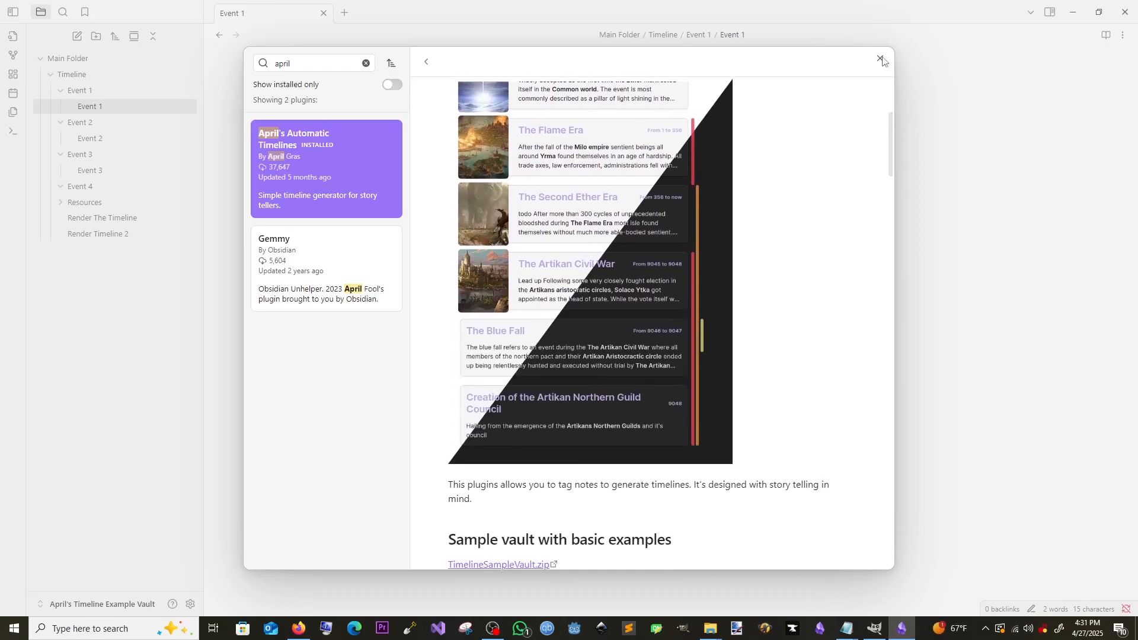
{"action": "left_click_drag", "start_coordinate": [890, 127], "coordinate": [890, 164]}
{"action": "scroll", "coordinate": [664, 241], "scroll_direction": "up", "scroll_amount": 5}
{"action": "scroll", "coordinate": [688, 247], "scroll_direction": "down", "scroll_amount": 8}
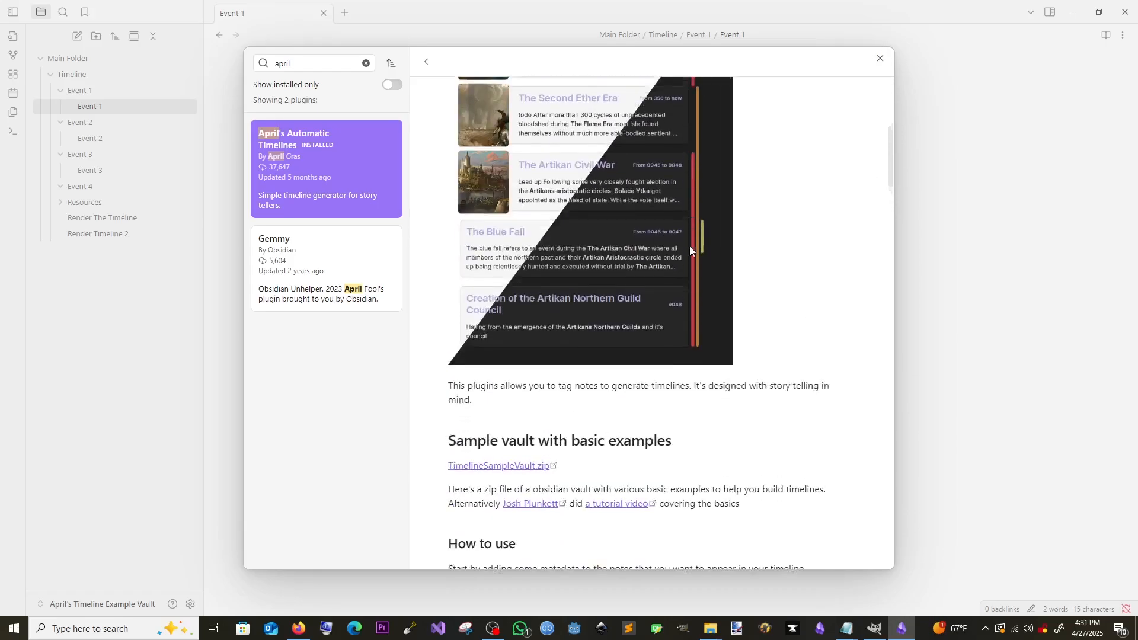
{"action": "scroll", "coordinate": [719, 211], "scroll_direction": "up", "scroll_amount": 2}
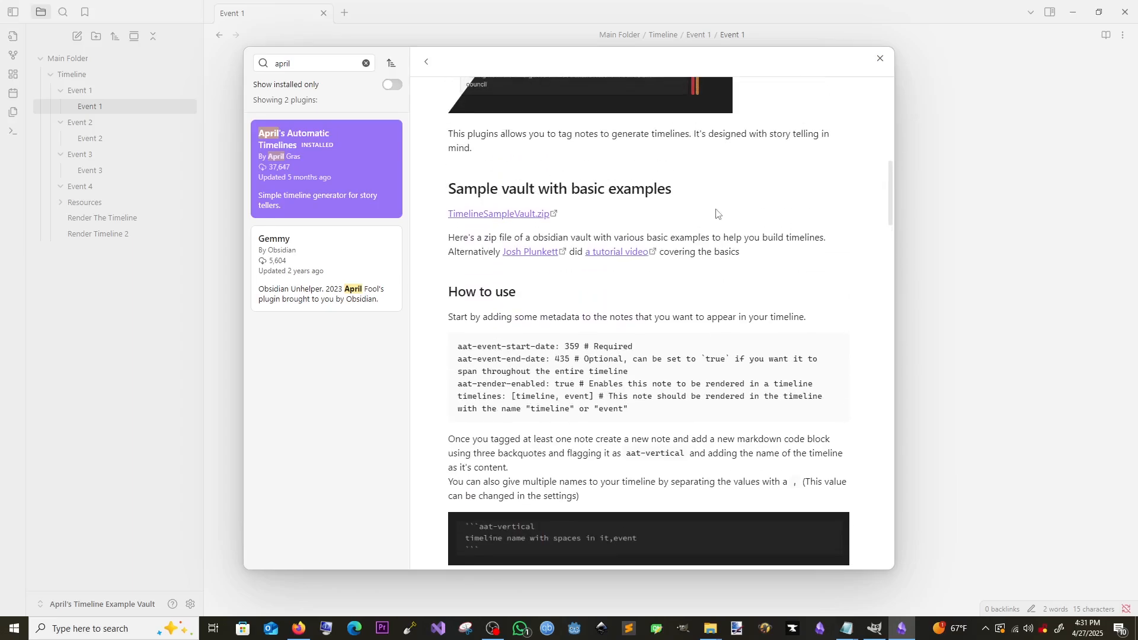
{"action": "left_click_drag", "start_coordinate": [889, 173], "coordinate": [889, 206]}
{"action": "scroll", "coordinate": [611, 245], "scroll_direction": "up", "scroll_amount": 3}
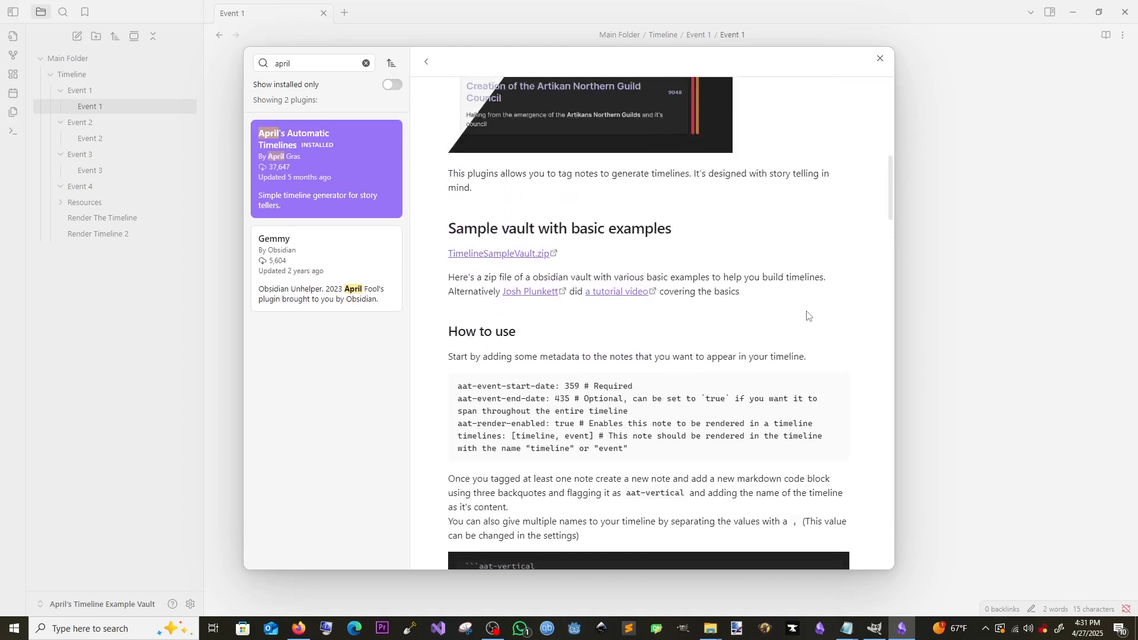
{"action": "scroll", "coordinate": [807, 315], "scroll_direction": "down", "scroll_amount": 7}
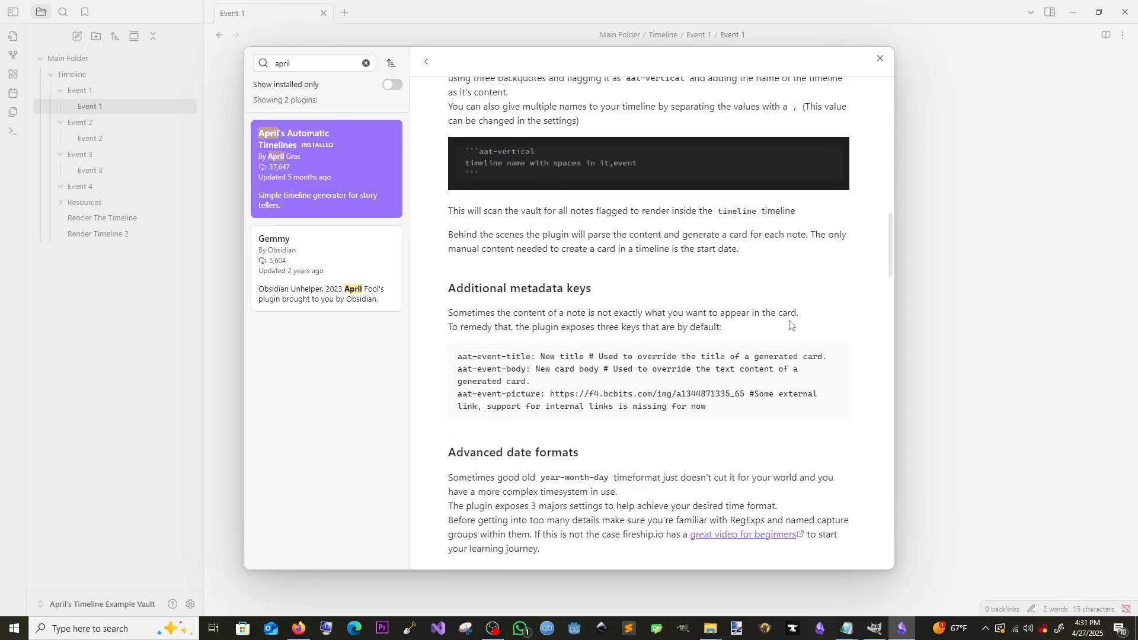
{"action": "scroll", "coordinate": [788, 328], "scroll_direction": "down", "scroll_amount": 5}
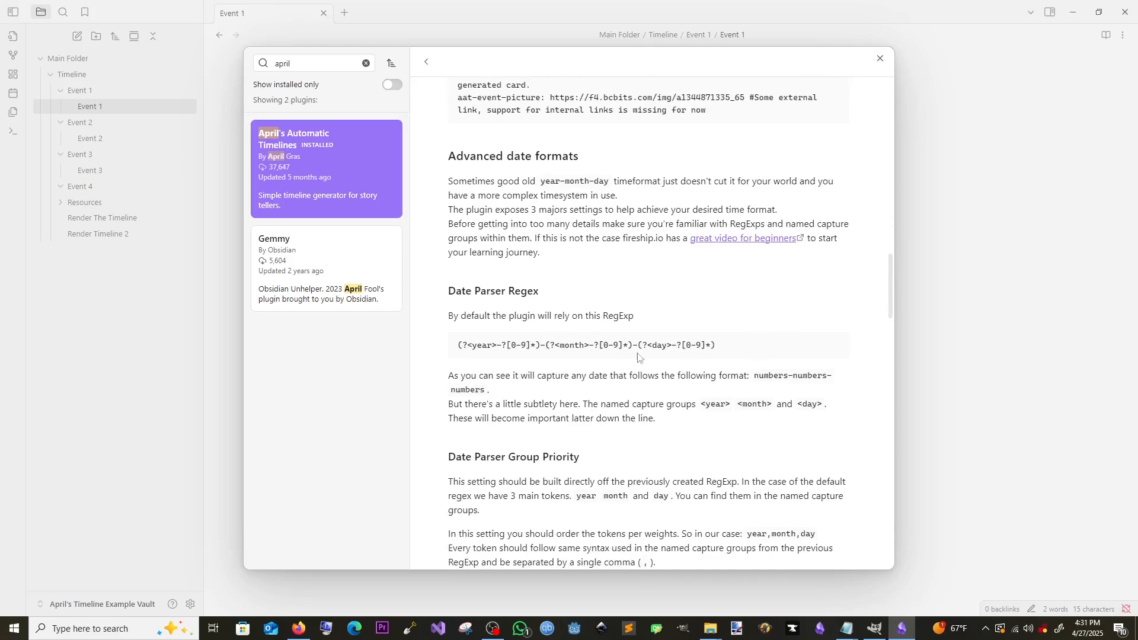
{"action": "scroll", "coordinate": [650, 261], "scroll_direction": "down", "scroll_amount": 8}
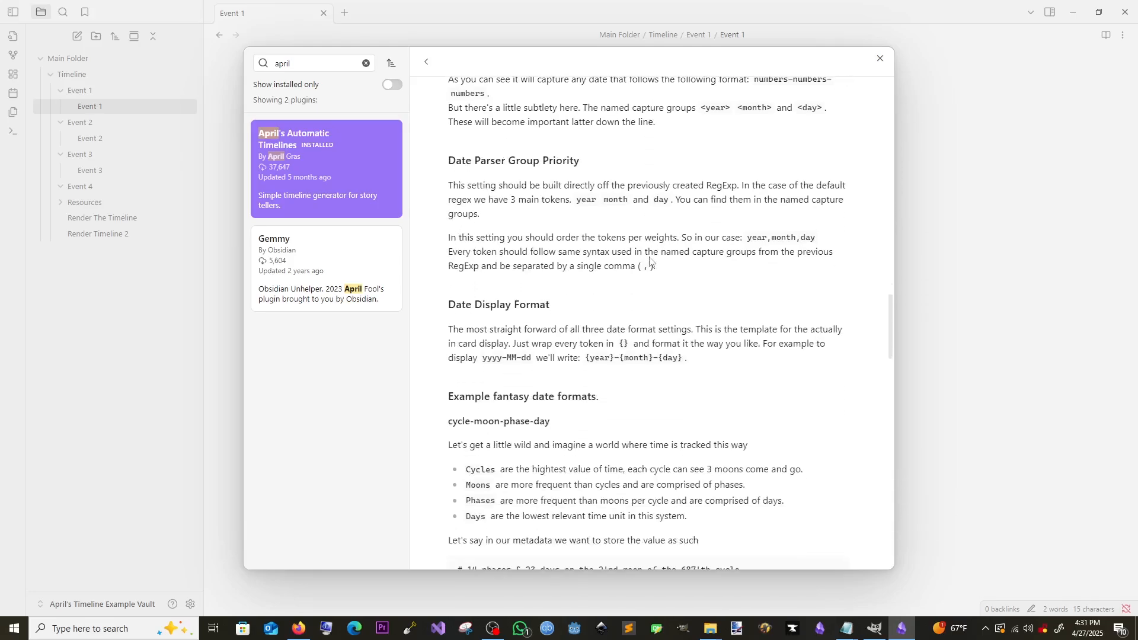
{"action": "scroll", "coordinate": [650, 261], "scroll_direction": "down", "scroll_amount": 2}
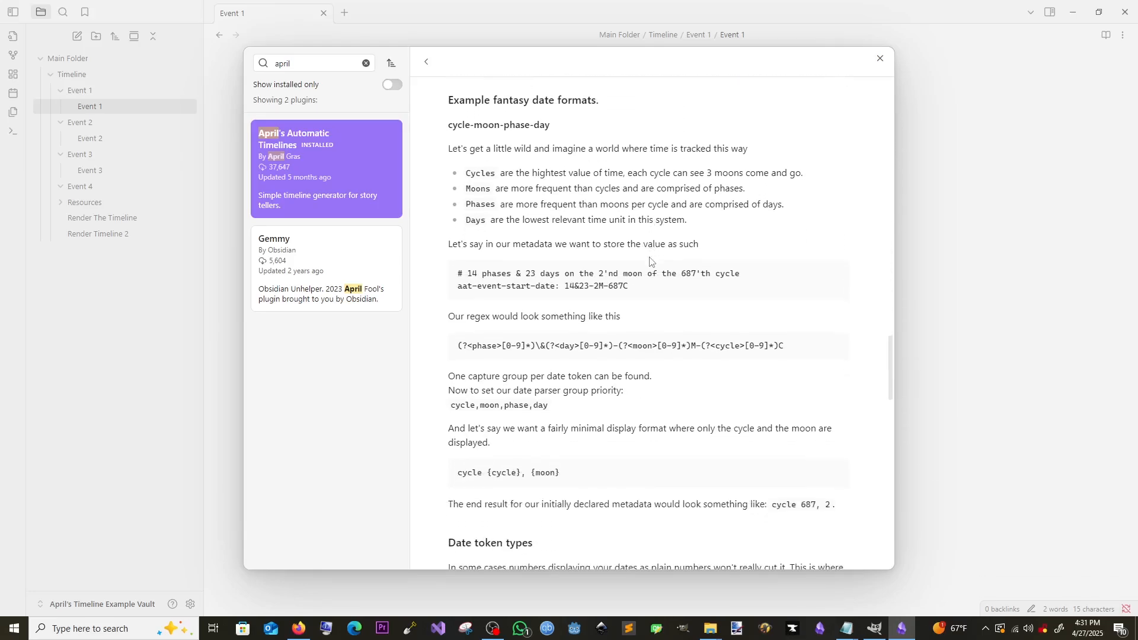
{"action": "left_click", "coordinate": [947, 320]}
{"action": "left_click", "coordinate": [1046, 368]}
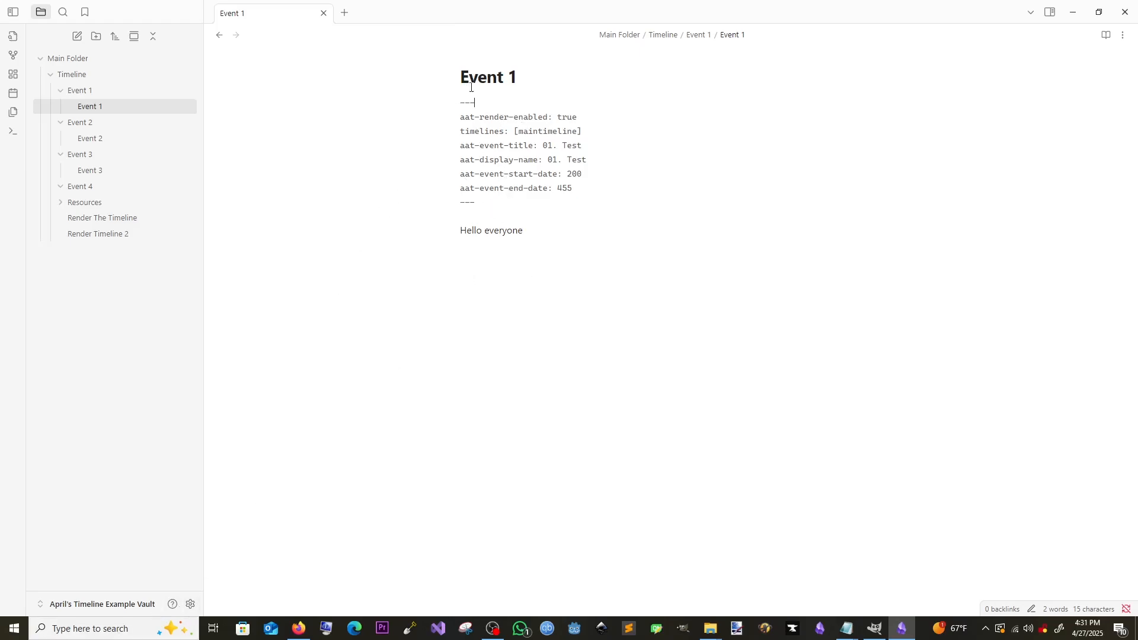
Examine the YAML frontmatter of the Event 1 note, highlighting the whole block and its opening and closing --- lines
{"action": "left_click_drag", "start_coordinate": [475, 104], "coordinate": [461, 106]}
{"action": "left_click_drag", "start_coordinate": [476, 206], "coordinate": [460, 109]}
{"action": "left_click", "coordinate": [615, 227]}
{"action": "left_click_drag", "start_coordinate": [507, 207], "coordinate": [460, 104]}
{"action": "left_click", "coordinate": [571, 238]}
{"action": "left_click_drag", "start_coordinate": [525, 201], "coordinate": [460, 106]}
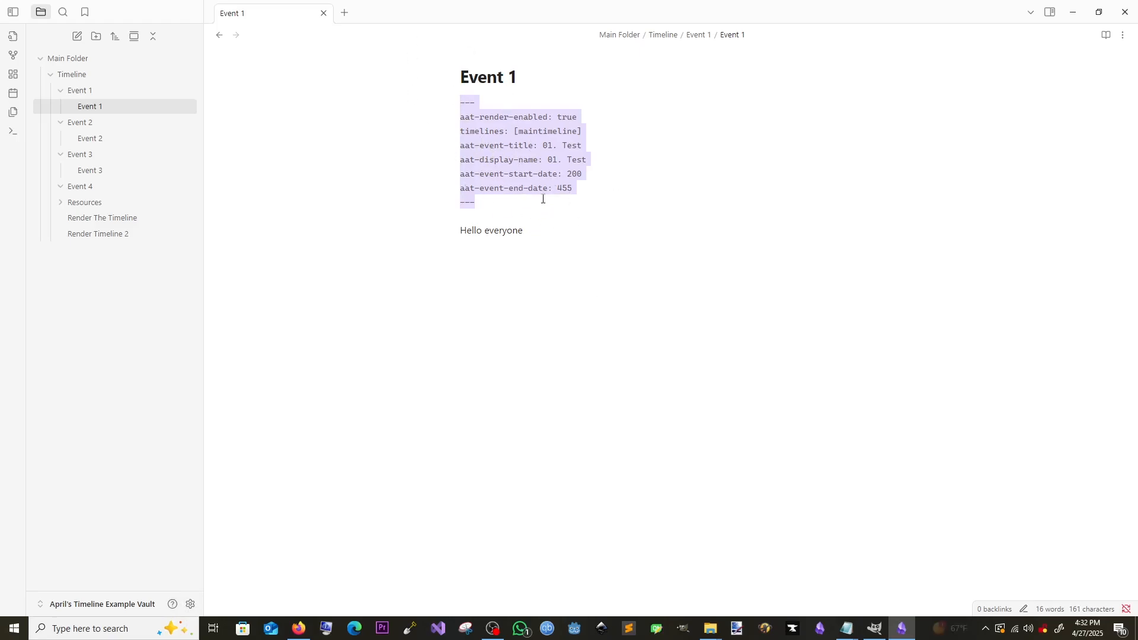
{"action": "left_click", "coordinate": [508, 396]}
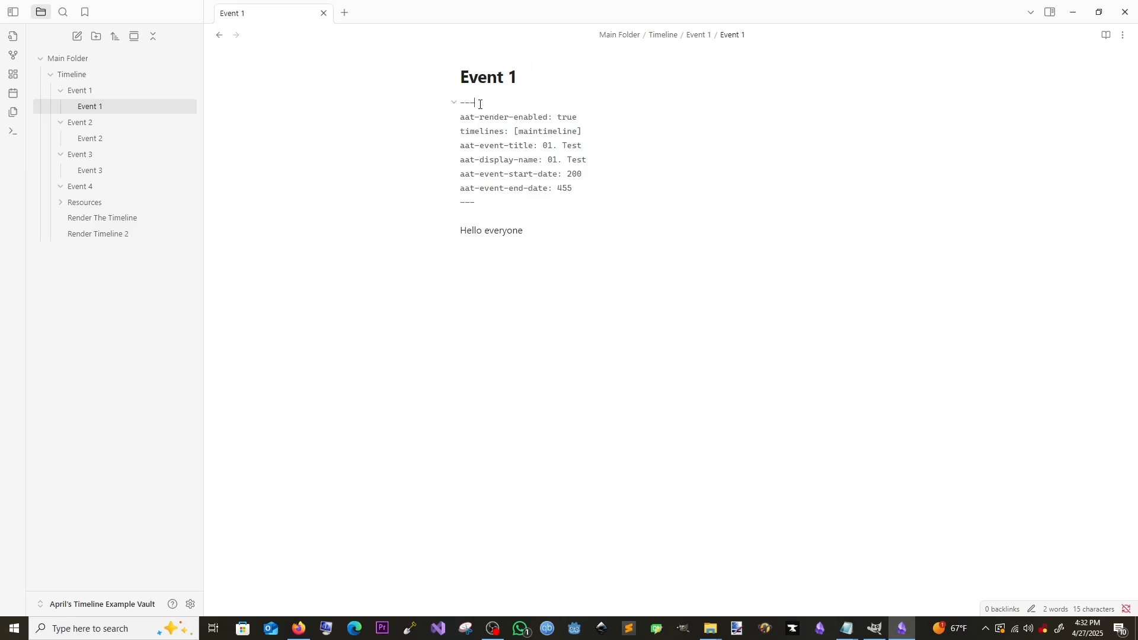
{"action": "left_click_drag", "start_coordinate": [476, 105], "coordinate": [461, 104]}
{"action": "left_click", "coordinate": [555, 382]}
{"action": "left_click_drag", "start_coordinate": [455, 103], "coordinate": [476, 103]}
{"action": "left_click_drag", "start_coordinate": [478, 201], "coordinate": [459, 208]}
{"action": "left_click", "coordinate": [544, 261]}
Set the Properties in document display option to Visible in the Editor settings and return to the Event 1 note
{"action": "left_click", "coordinate": [190, 604]}
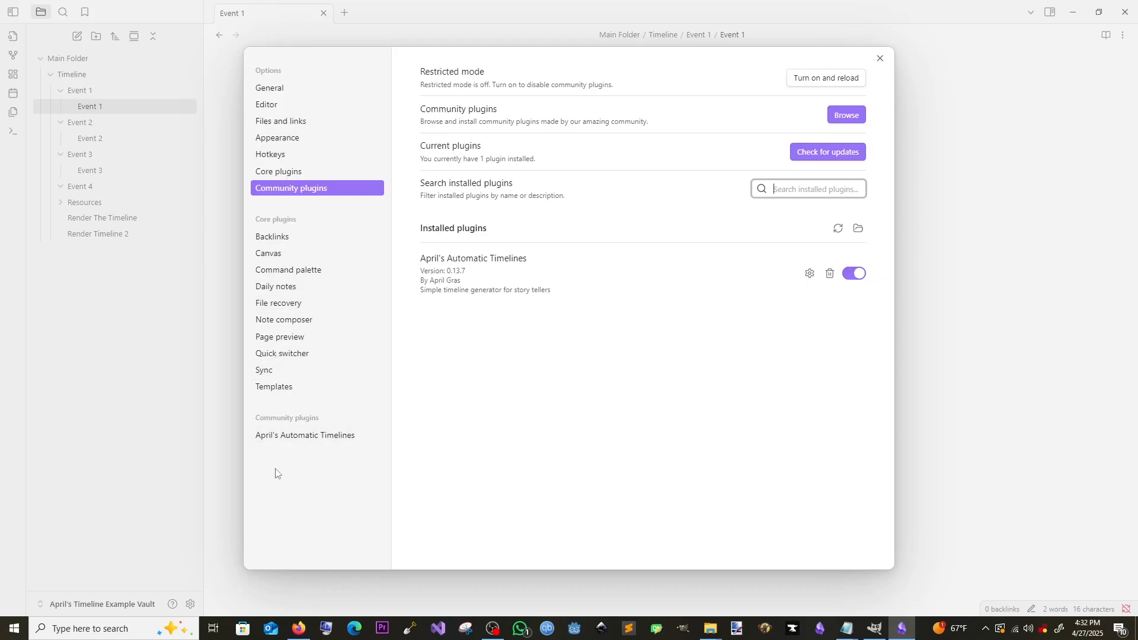
{"action": "left_click", "coordinate": [301, 171]}
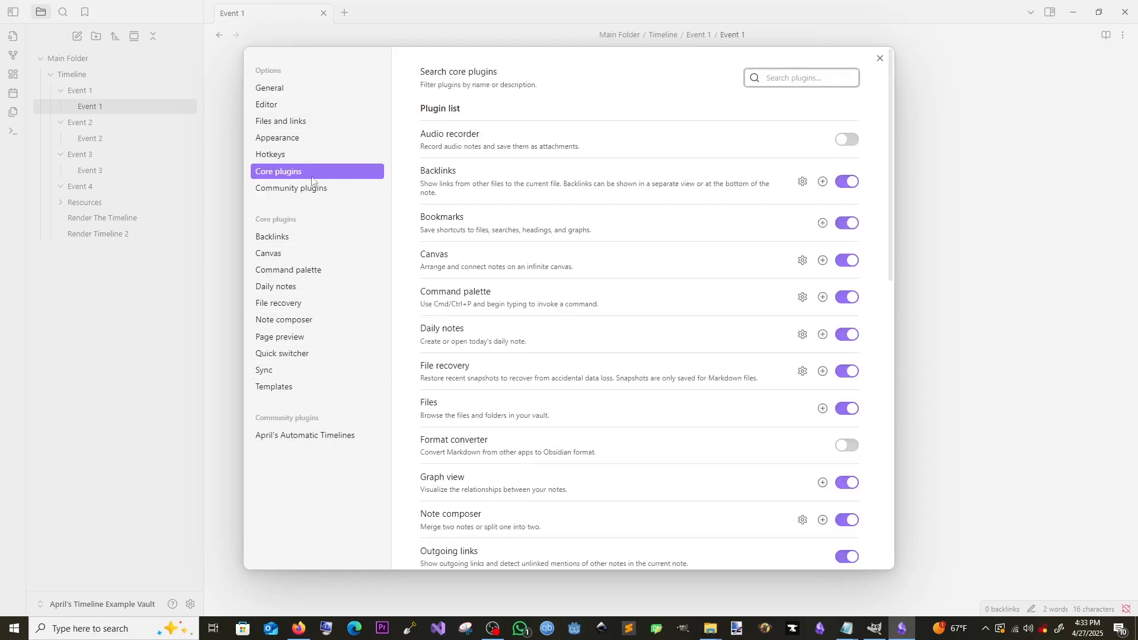
{"action": "scroll", "coordinate": [570, 275], "scroll_direction": "down", "scroll_amount": 9}
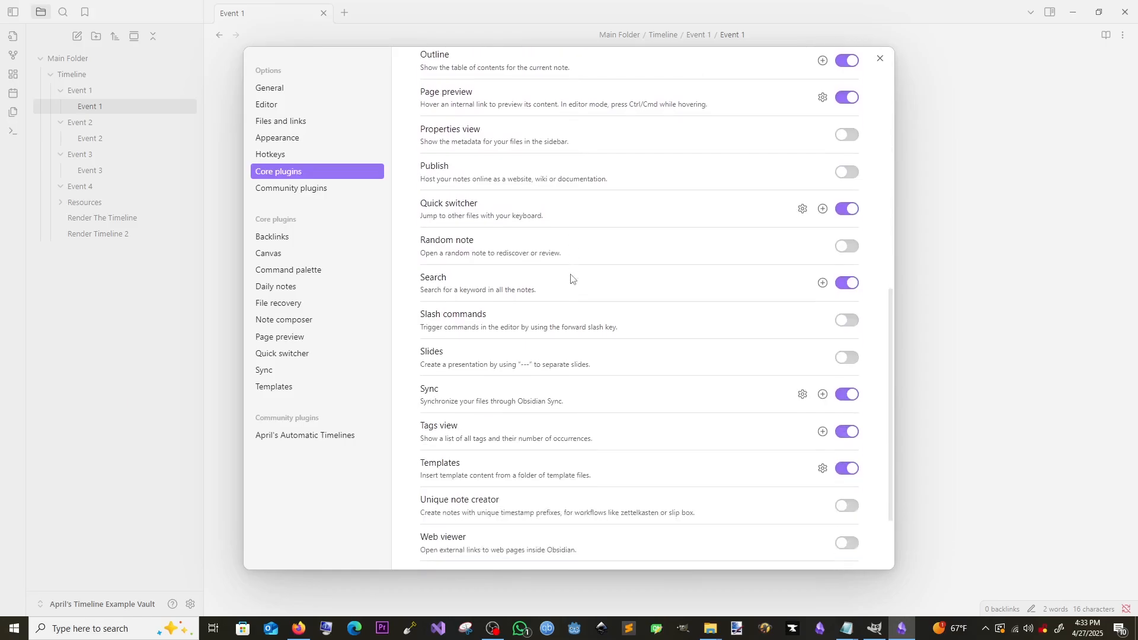
{"action": "scroll", "coordinate": [571, 278], "scroll_direction": "up", "scroll_amount": 9}
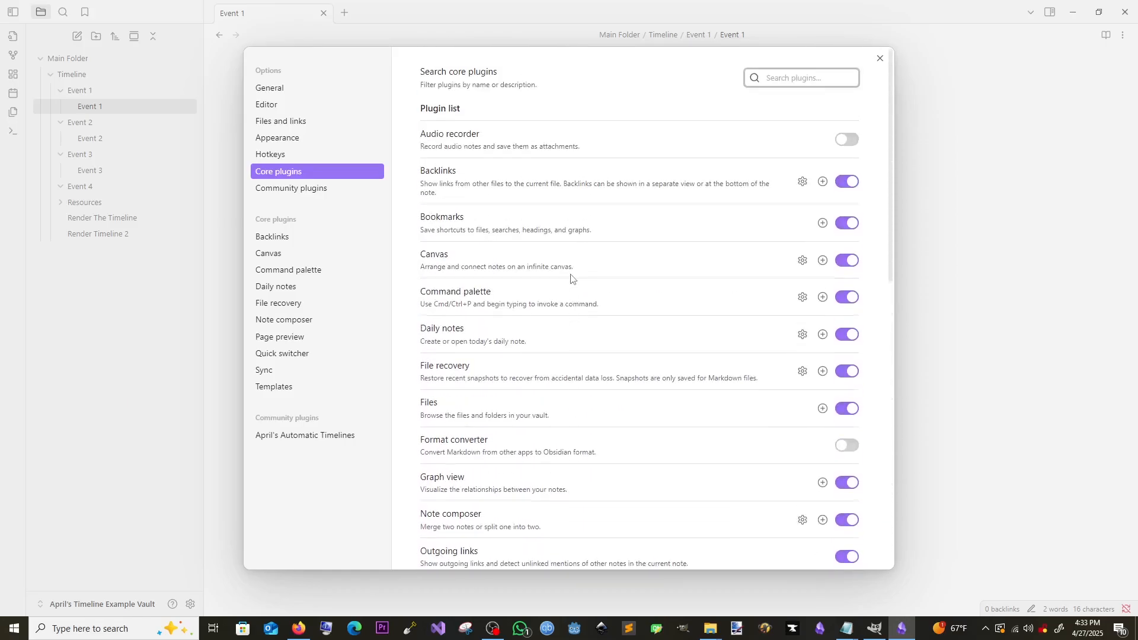
{"action": "left_click", "coordinate": [311, 90]}
{"action": "left_click", "coordinate": [305, 107]}
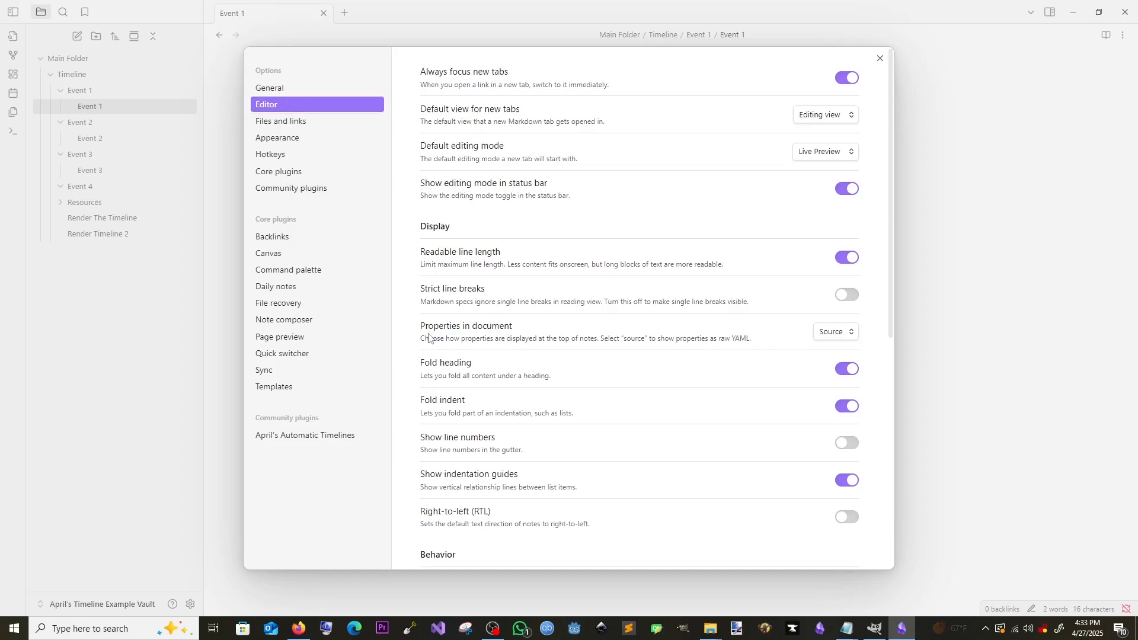
{"action": "left_click", "coordinate": [834, 333]}
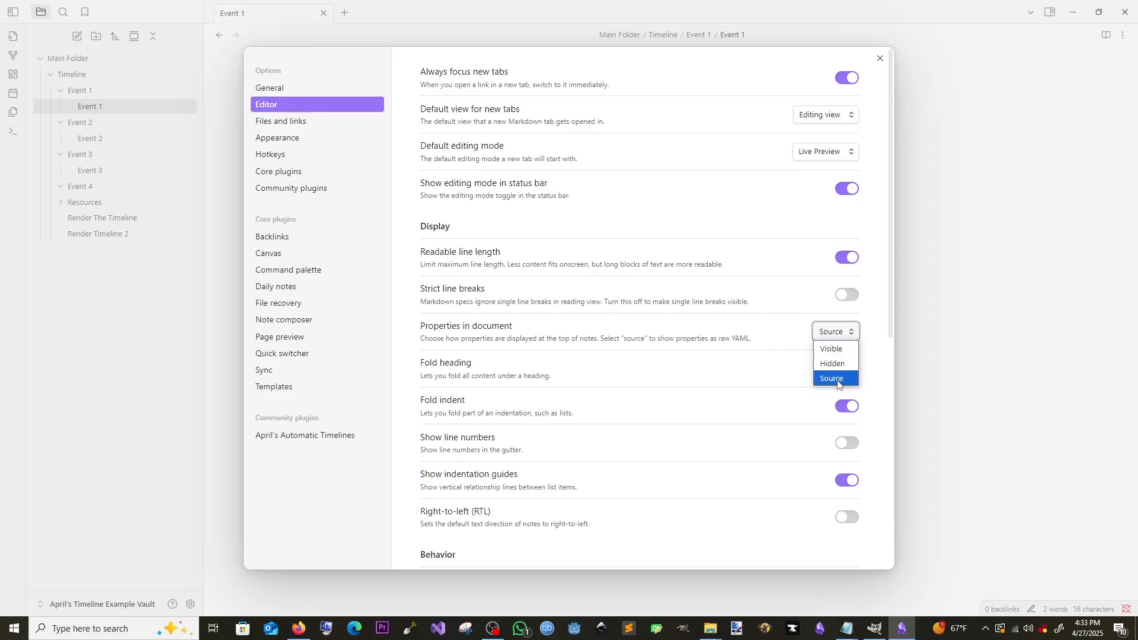
{"action": "left_click", "coordinate": [832, 349]}
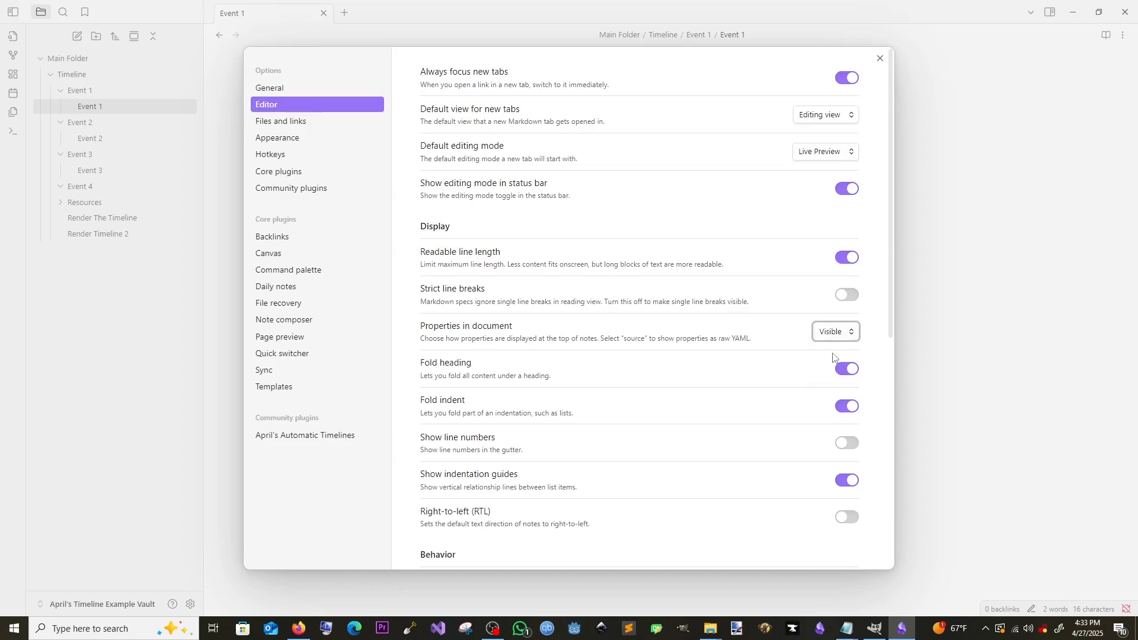
{"action": "left_click", "coordinate": [880, 58]}
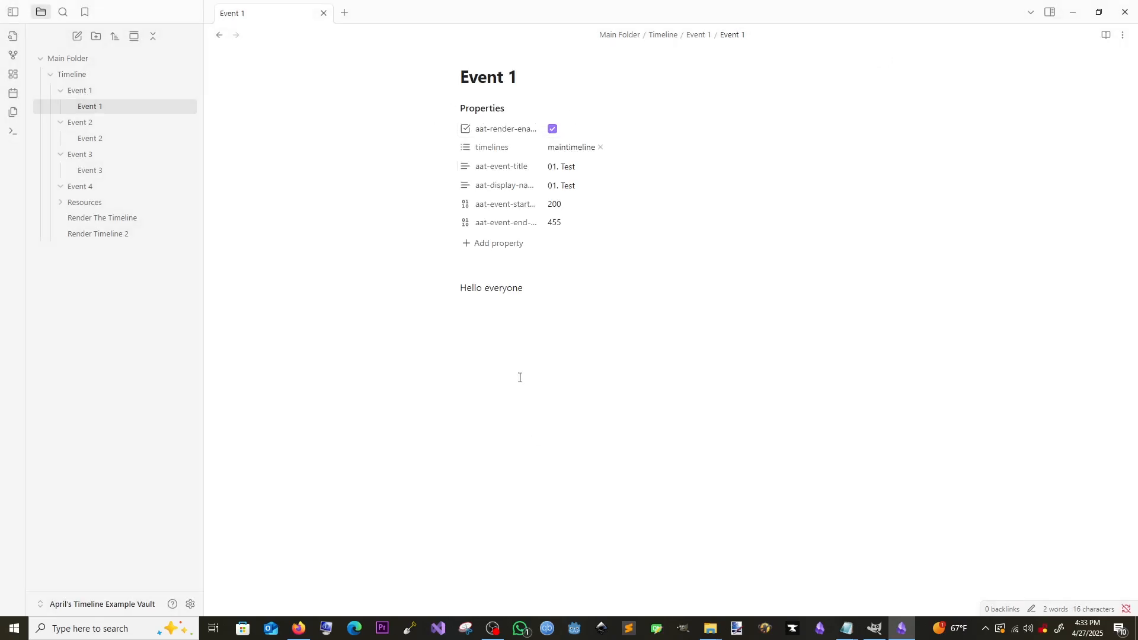
Try --- lines with test text between them below "Hello everyone" in the Event 1 note, and delete them
{"action": "key", "text": "Return"}
{"action": "key", "text": "Return"}
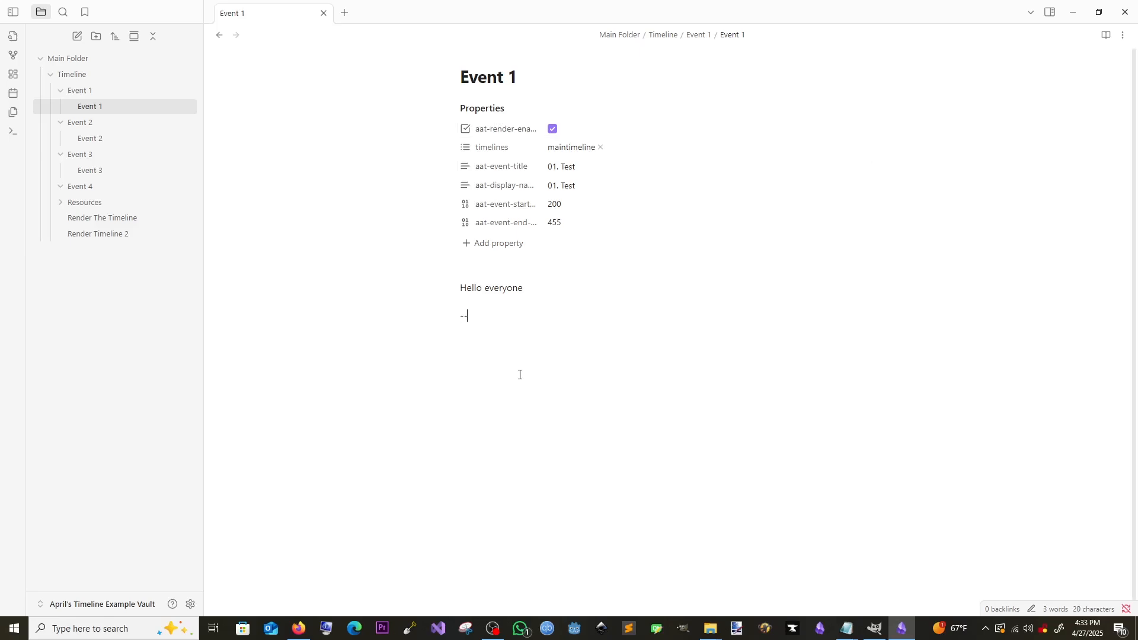
{"action": "key", "text": "Return"}
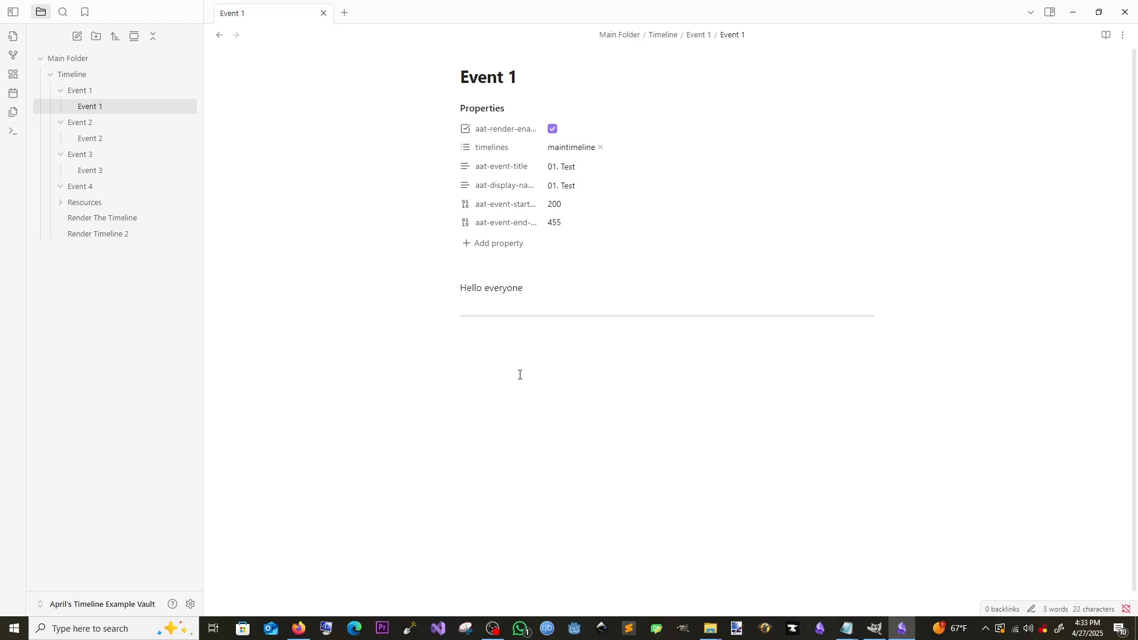
{"action": "left_click", "coordinate": [506, 321]}
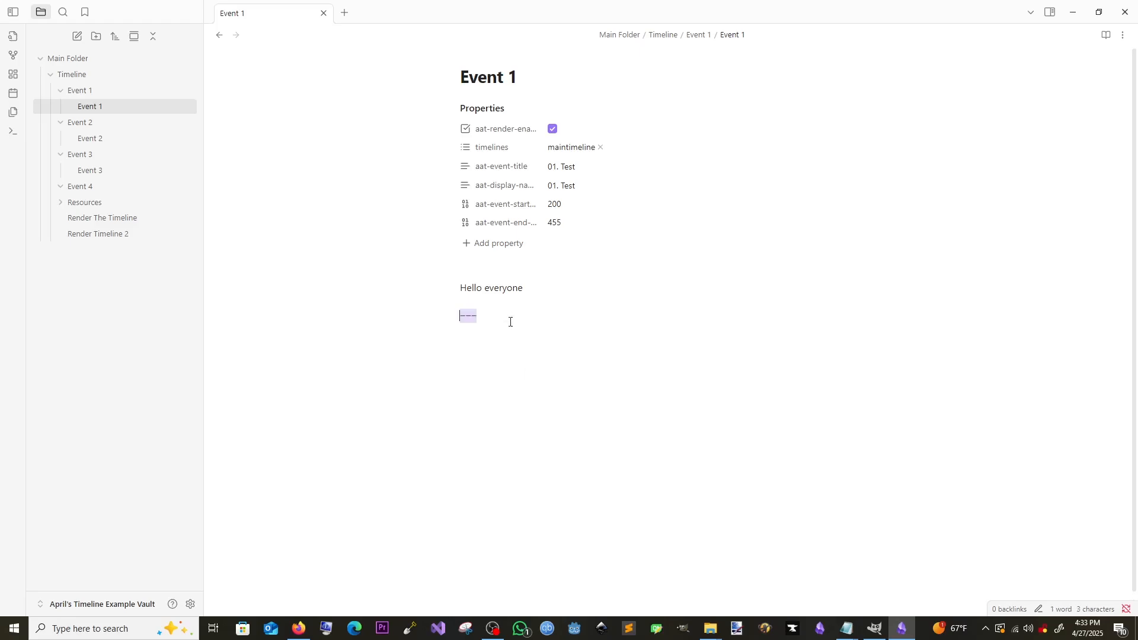
{"action": "left_click", "coordinate": [536, 416]}
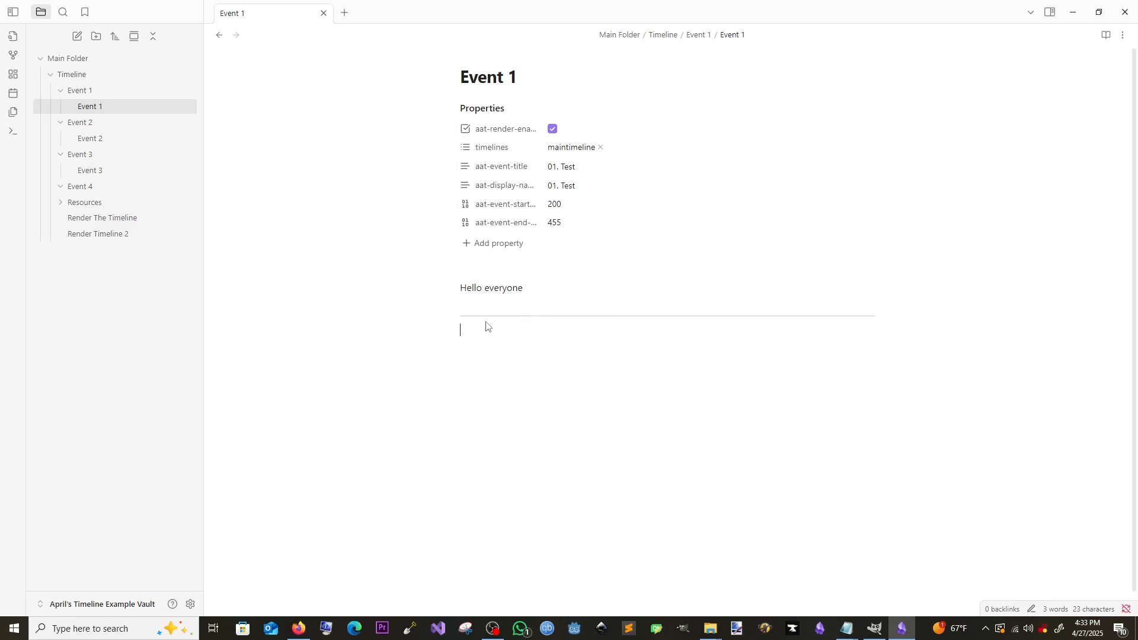
{"action": "type", "text": "asdfs "}
{"action": "type", "text": "---"}
{"action": "left_click_drag", "start_coordinate": [520, 364], "coordinate": [439, 310]}
{"action": "key", "text": "BackSpace"}
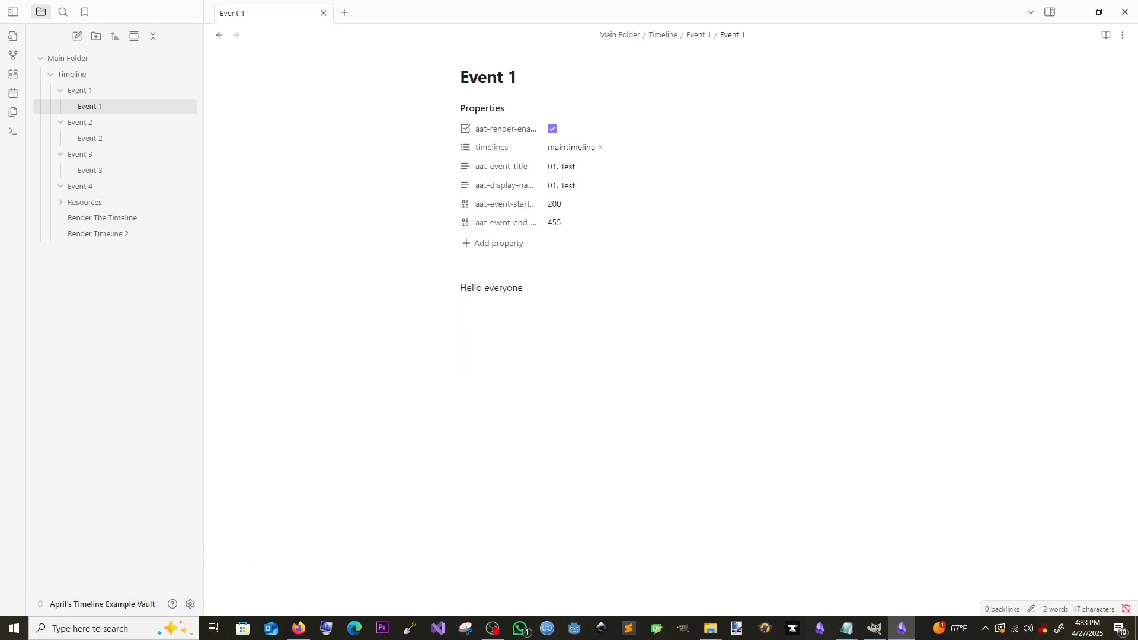
Set the Properties in document display option to Source in the Editor settings and return to the note
{"action": "left_click", "coordinate": [191, 604]}
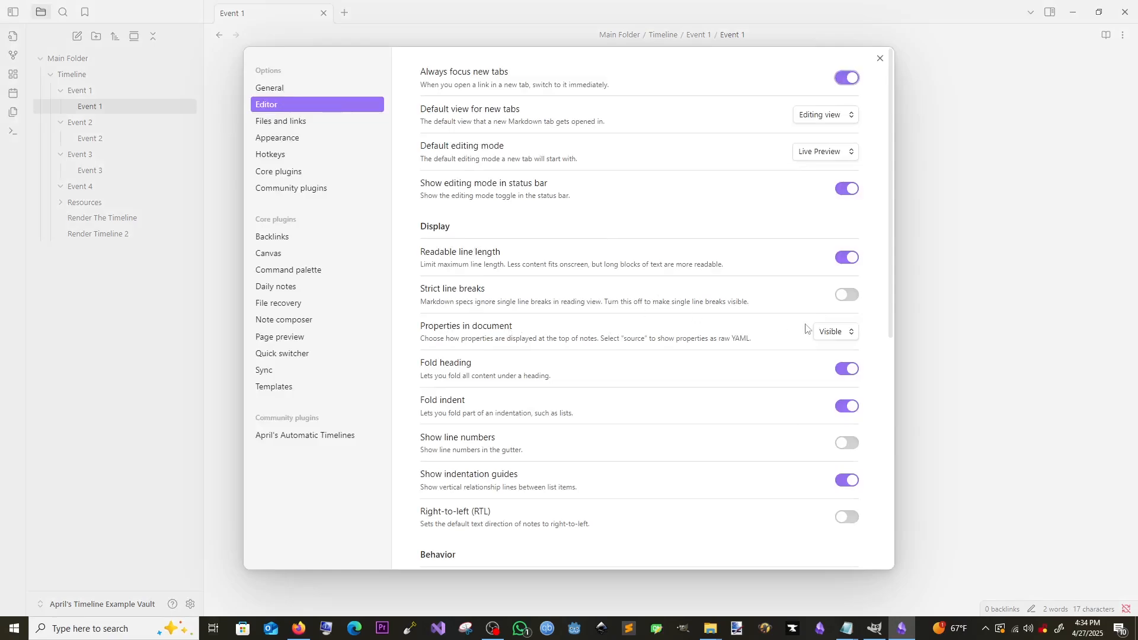
{"action": "left_click", "coordinate": [831, 336]}
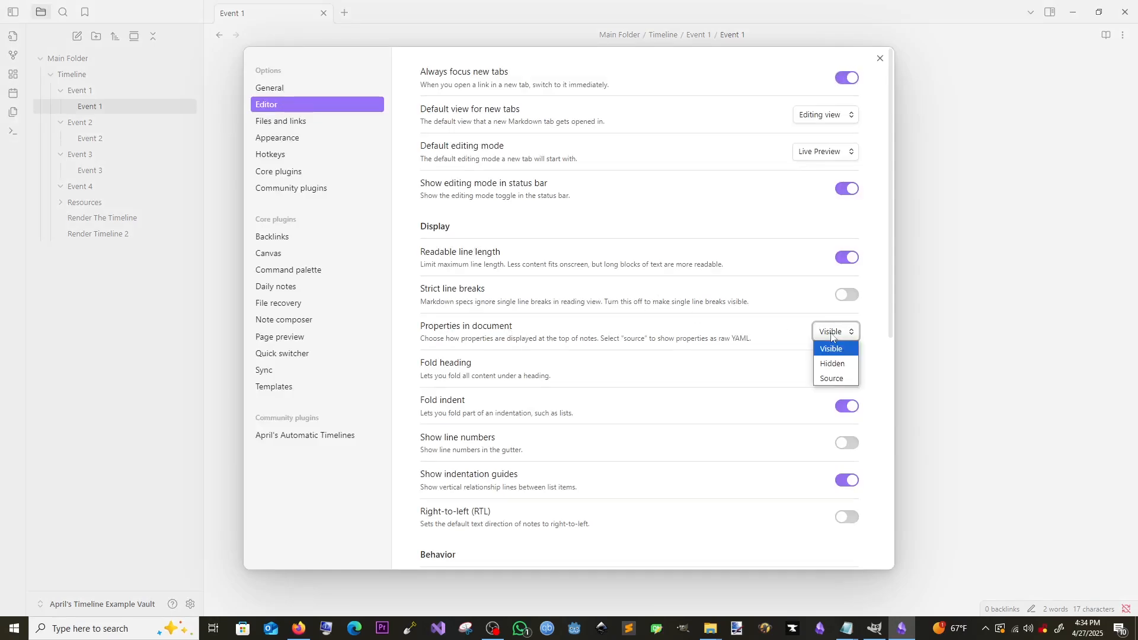
{"action": "left_click", "coordinate": [839, 380]}
{"action": "left_click", "coordinate": [880, 58]}
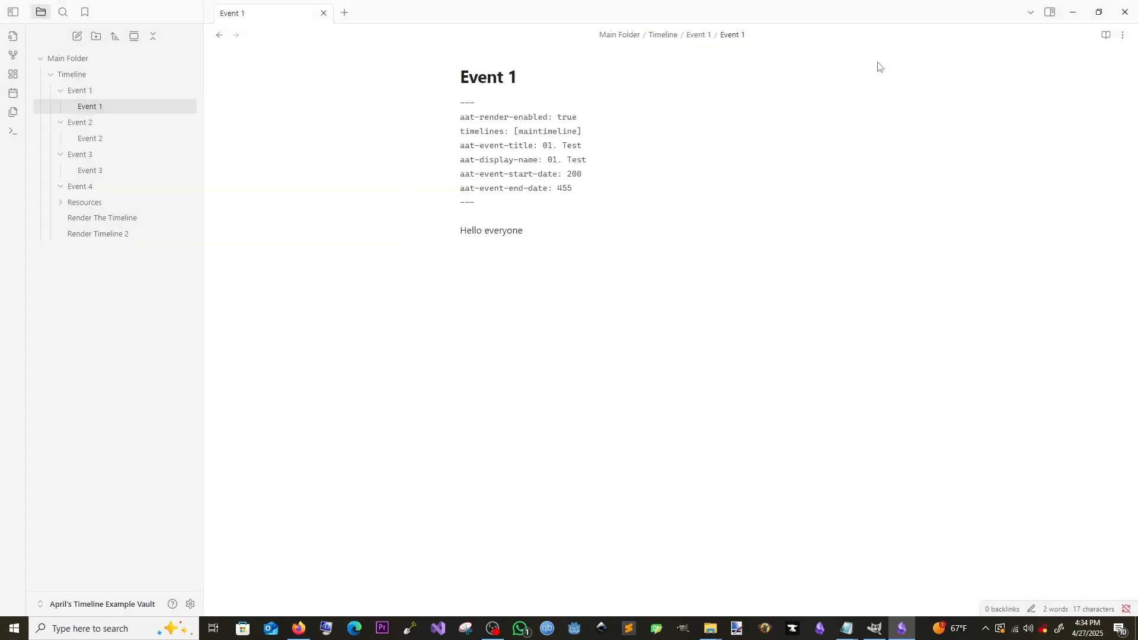
{"action": "left_click", "coordinate": [657, 331]}
Switch to Firefox and read the Reddit post on fixing YAML frontmatter in Obsidian, highlighting the described steps
{"action": "left_click", "coordinate": [298, 628]}
{"action": "left_click", "coordinate": [200, 8]}
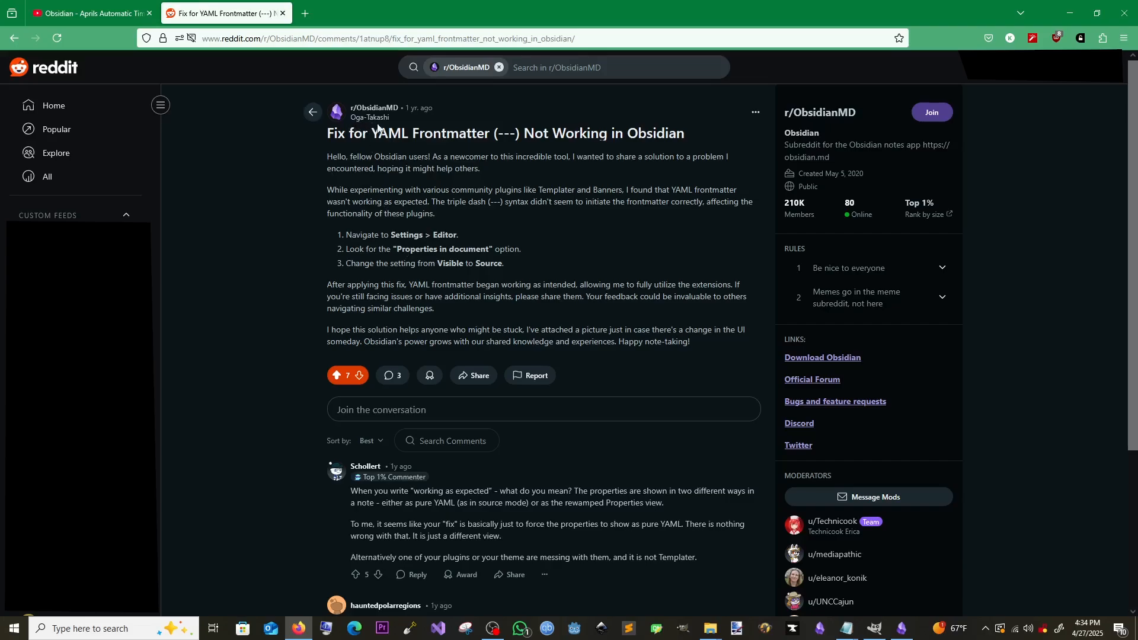
{"action": "left_click_drag", "start_coordinate": [327, 133], "coordinate": [524, 250]}
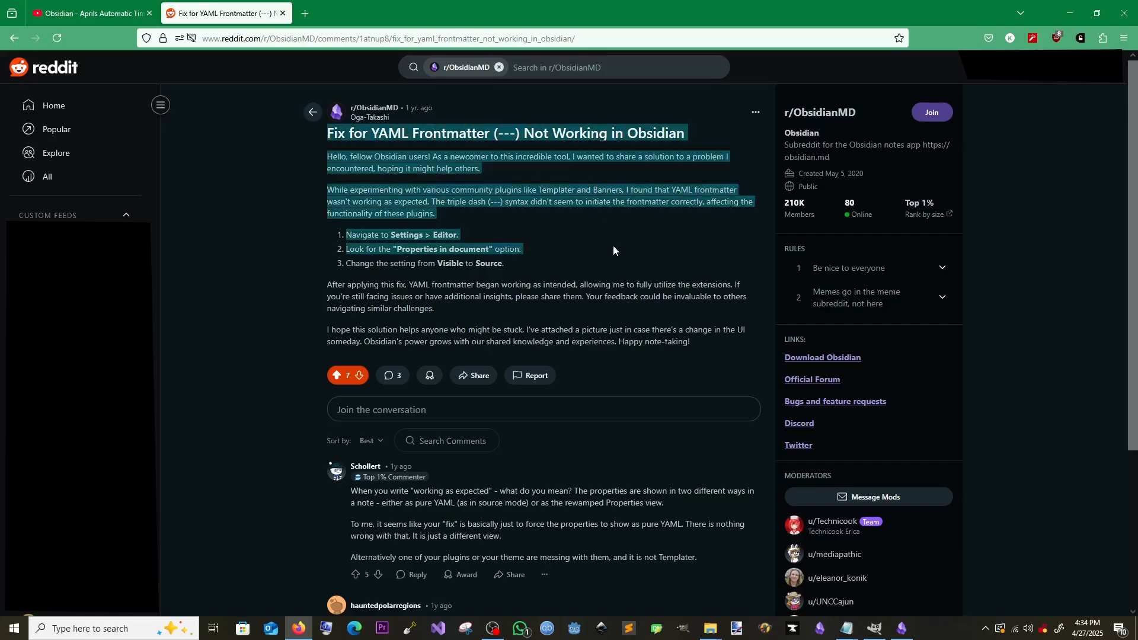
{"action": "left_click", "coordinate": [629, 285]}
{"action": "scroll", "coordinate": [437, 355], "scroll_direction": "down", "scroll_amount": 1}
{"action": "scroll", "coordinate": [485, 461], "scroll_direction": "up", "scroll_amount": 1}
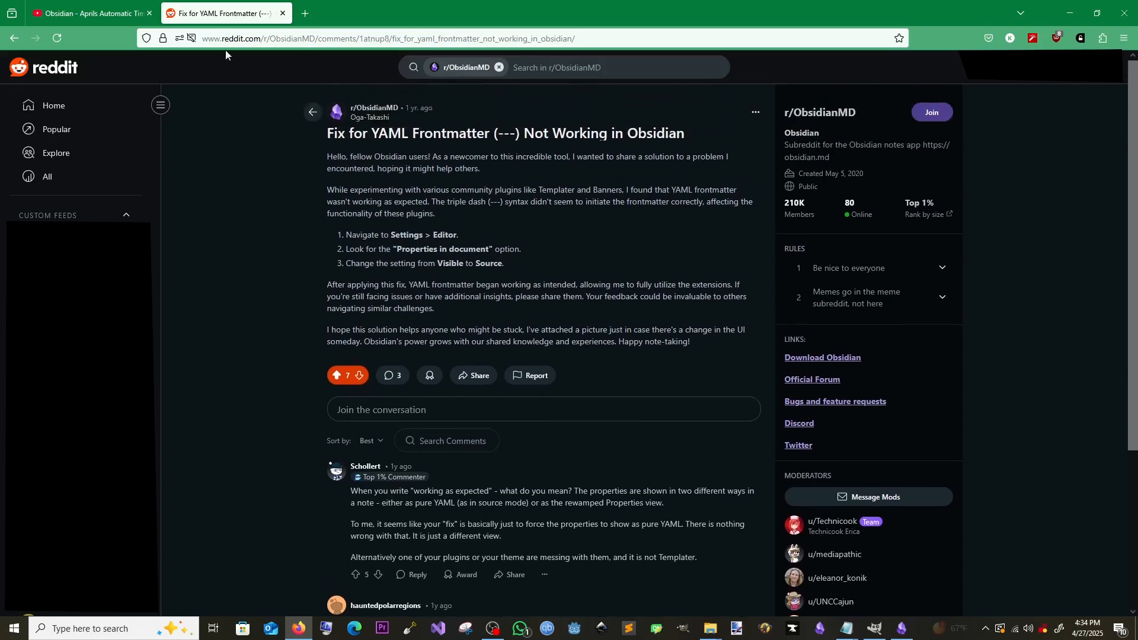
View the YouTube page of the "Obsidian - Aprils Automatic Timelines" video and switch back to the Event 1 note in Obsidian
{"action": "left_click", "coordinate": [86, 4]}
{"action": "scroll", "coordinate": [628, 564], "scroll_direction": "up", "scroll_amount": 3}
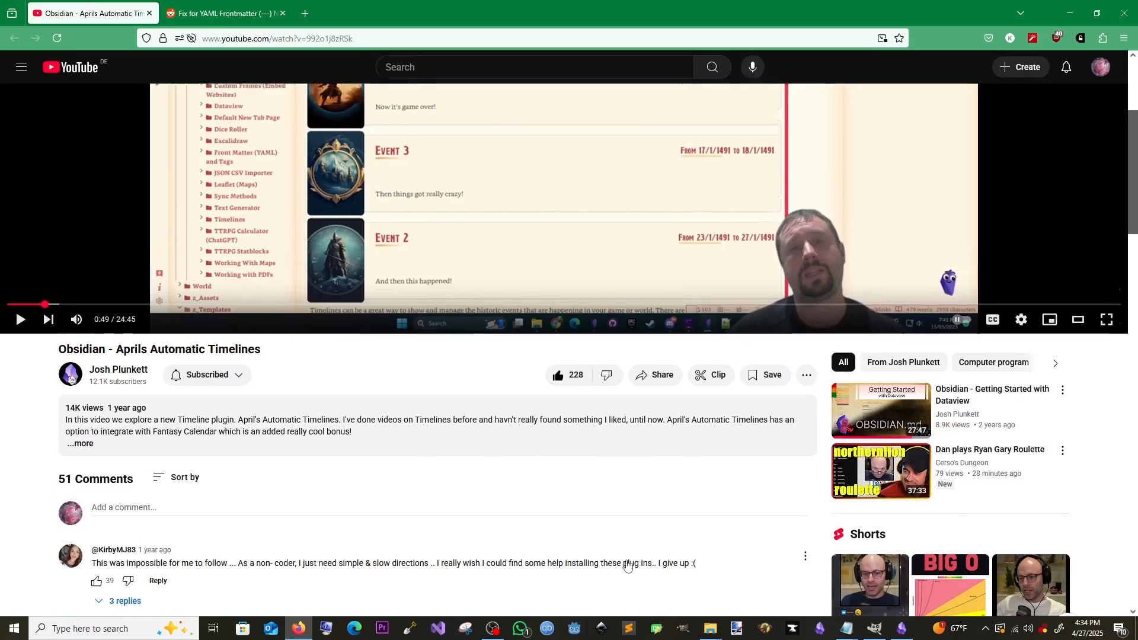
{"action": "left_click", "coordinate": [901, 628]}
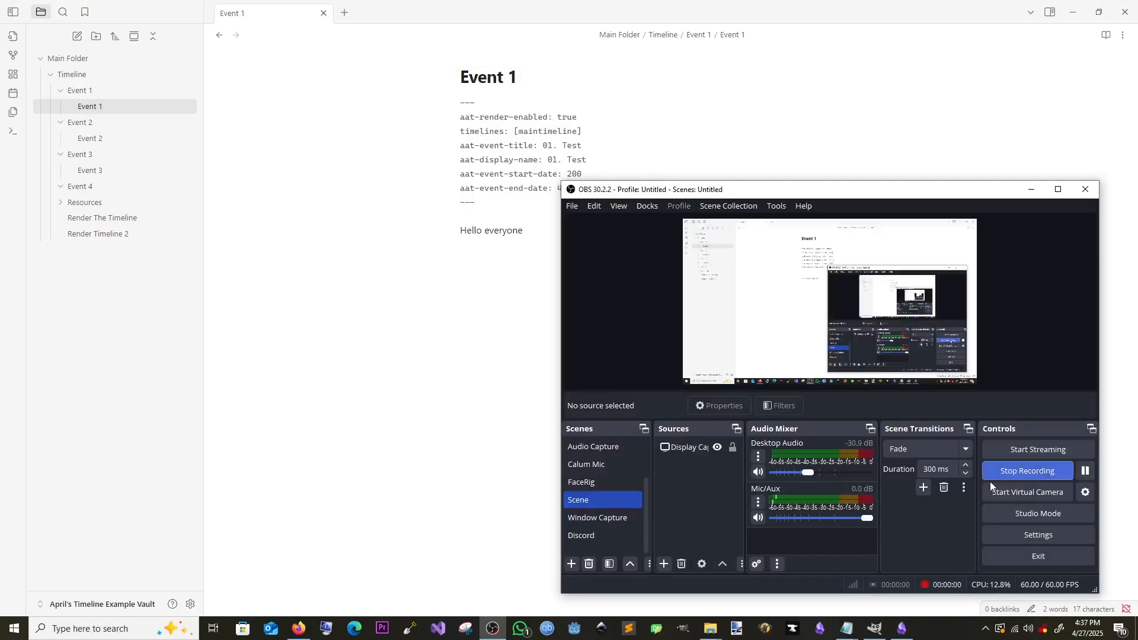
{"action": "left_click", "coordinate": [400, 424]}
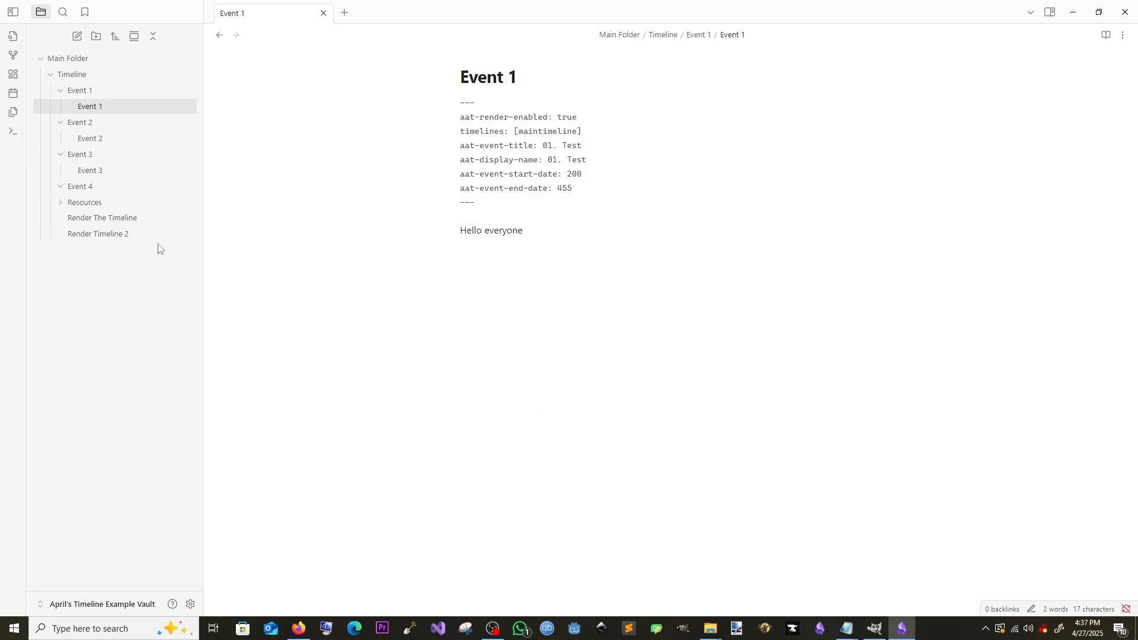
Collapse the Event 1, Event 2, Event 3 and Event 4 folders inside the Timeline folder
{"action": "left_click", "coordinate": [54, 75]}
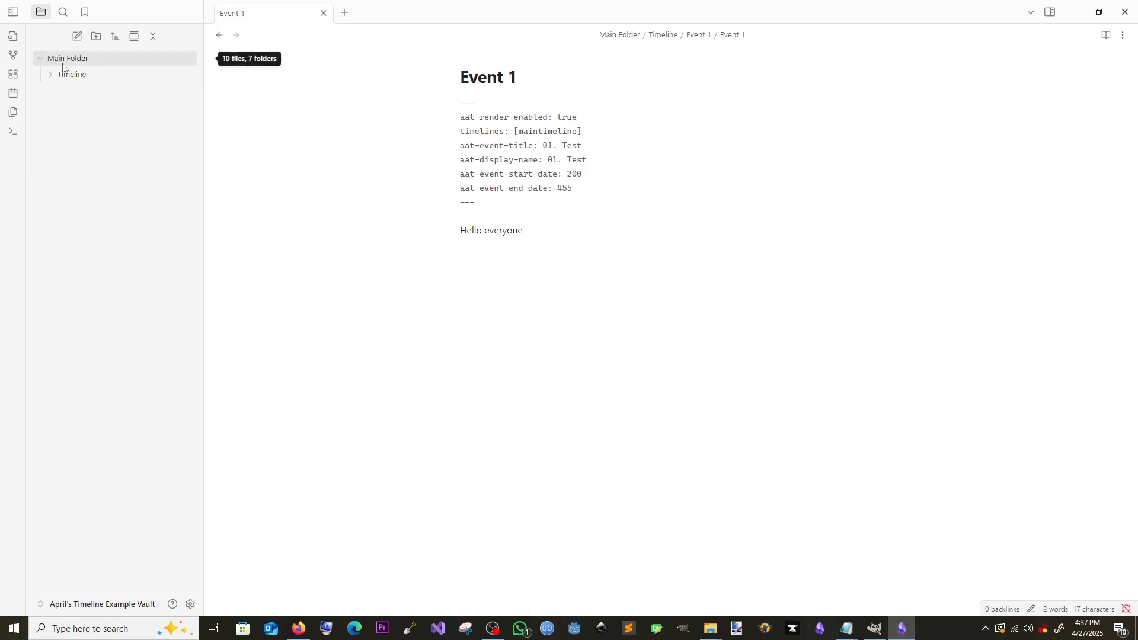
{"action": "left_click", "coordinate": [79, 76]}
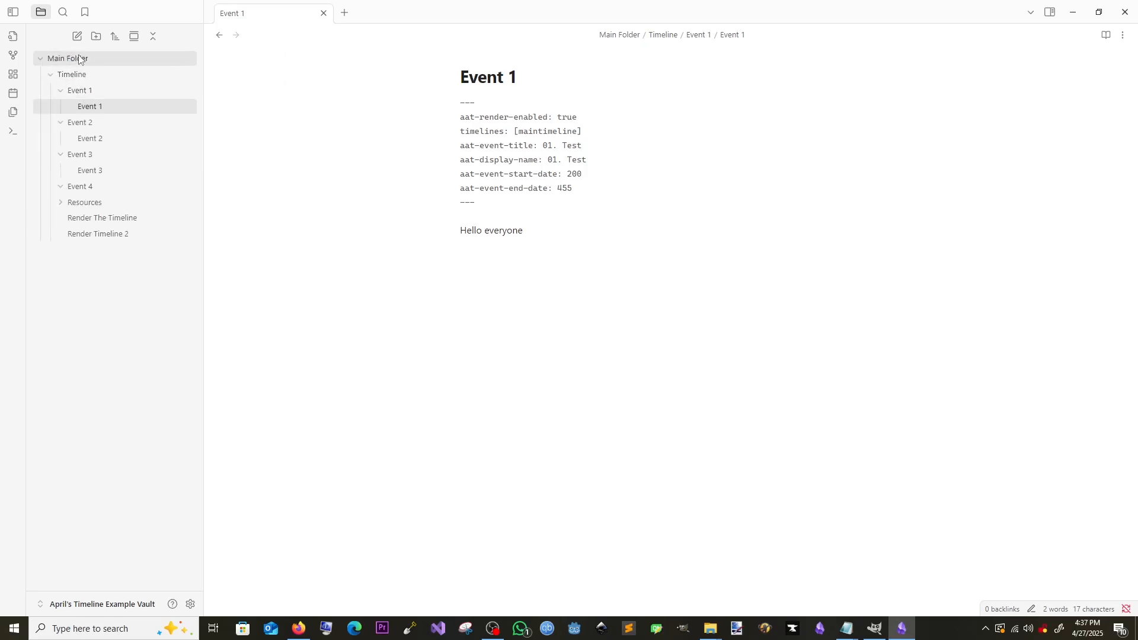
{"action": "left_click", "coordinate": [61, 92]}
{"action": "left_click", "coordinate": [62, 107]}
{"action": "left_click", "coordinate": [61, 122]}
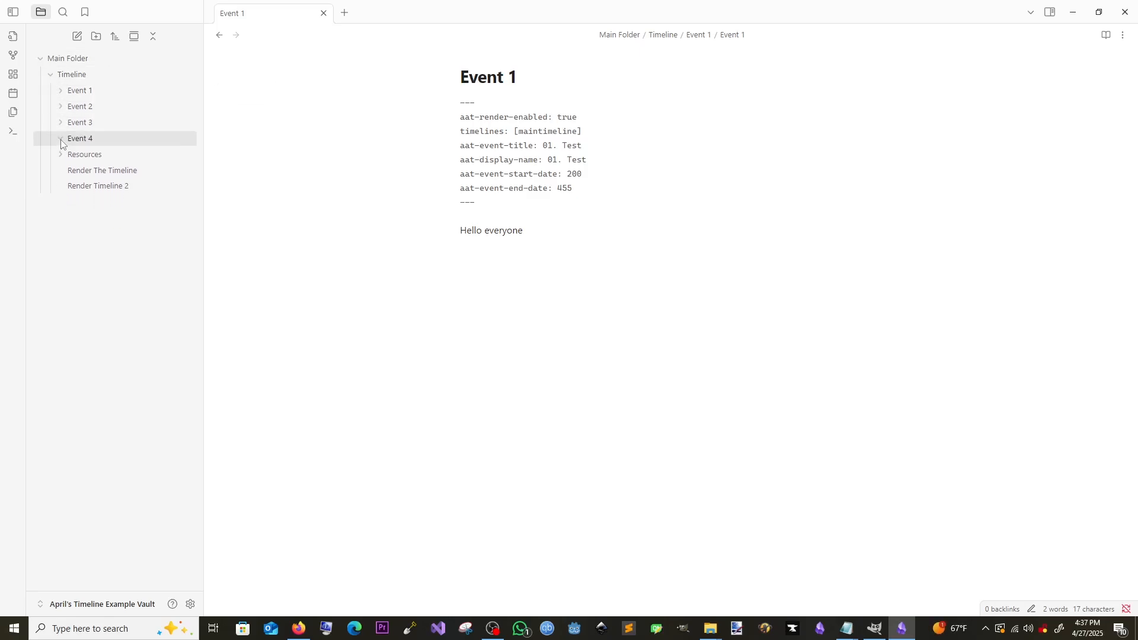
{"action": "left_click", "coordinate": [61, 142]}
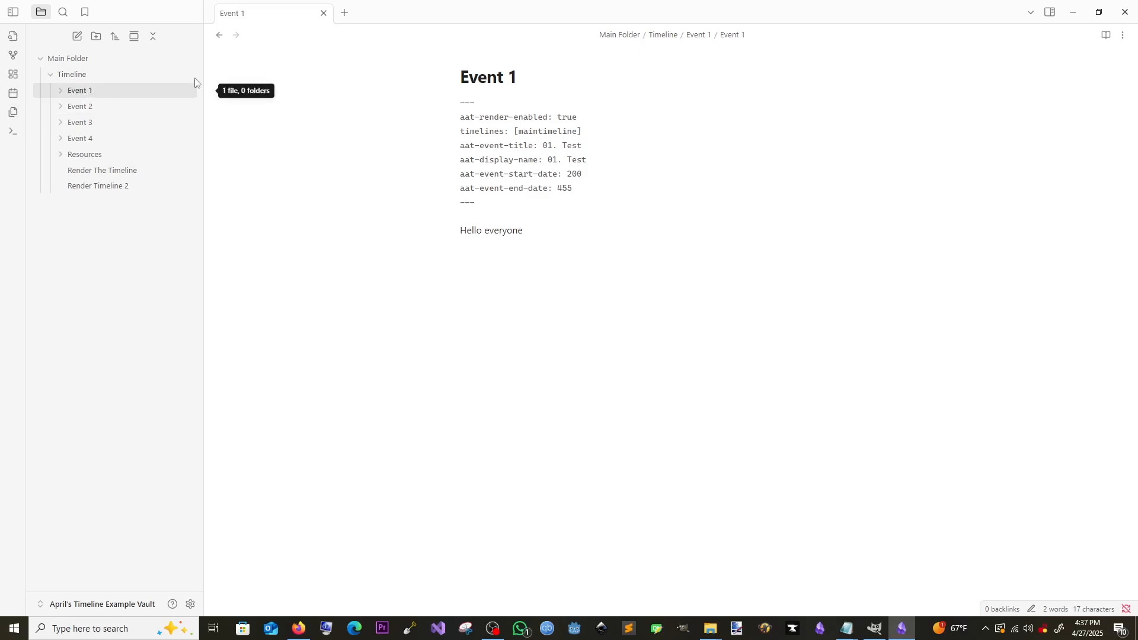
Expand the Event 1 folder and look over the event images stored in the Resources folder
{"action": "left_click", "coordinate": [88, 91]}
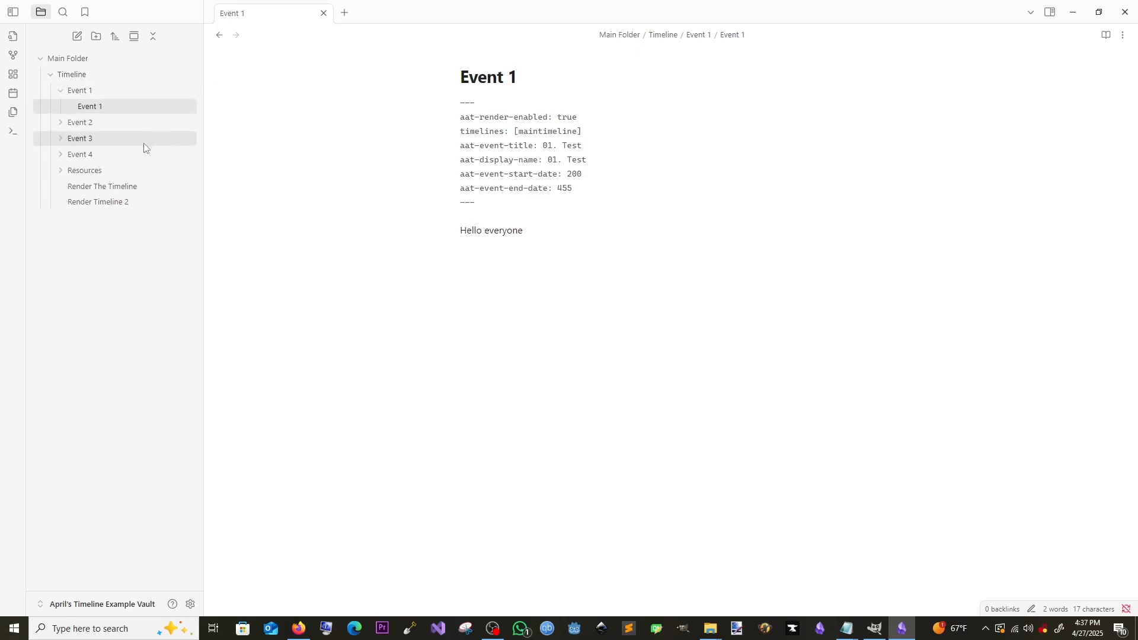
{"action": "left_click", "coordinate": [59, 172]}
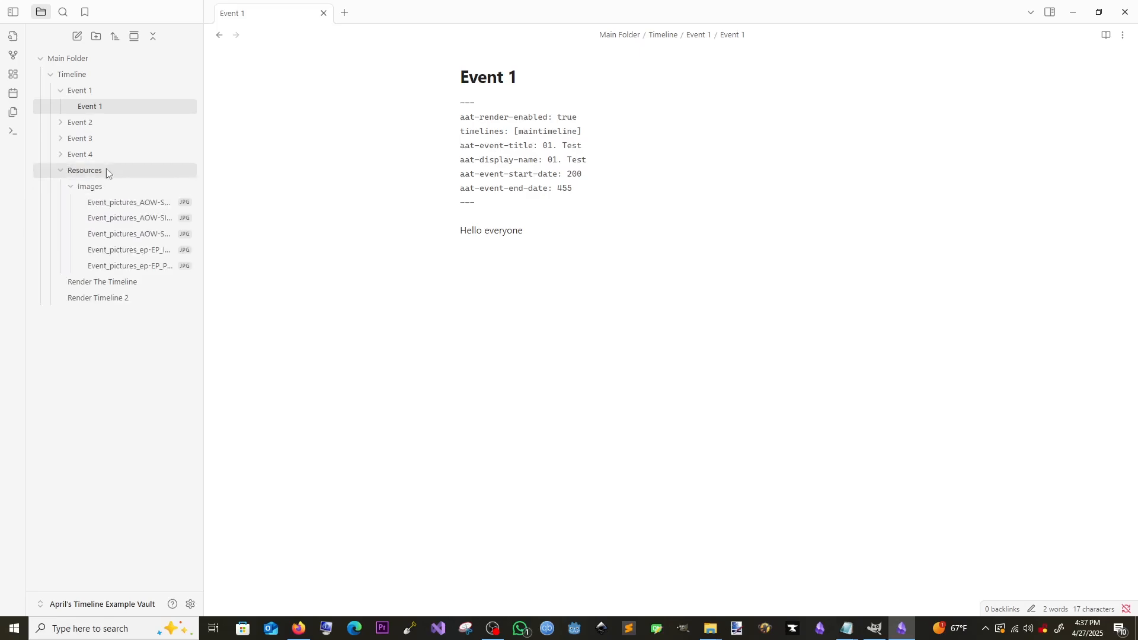
{"action": "left_click", "coordinate": [61, 172]}
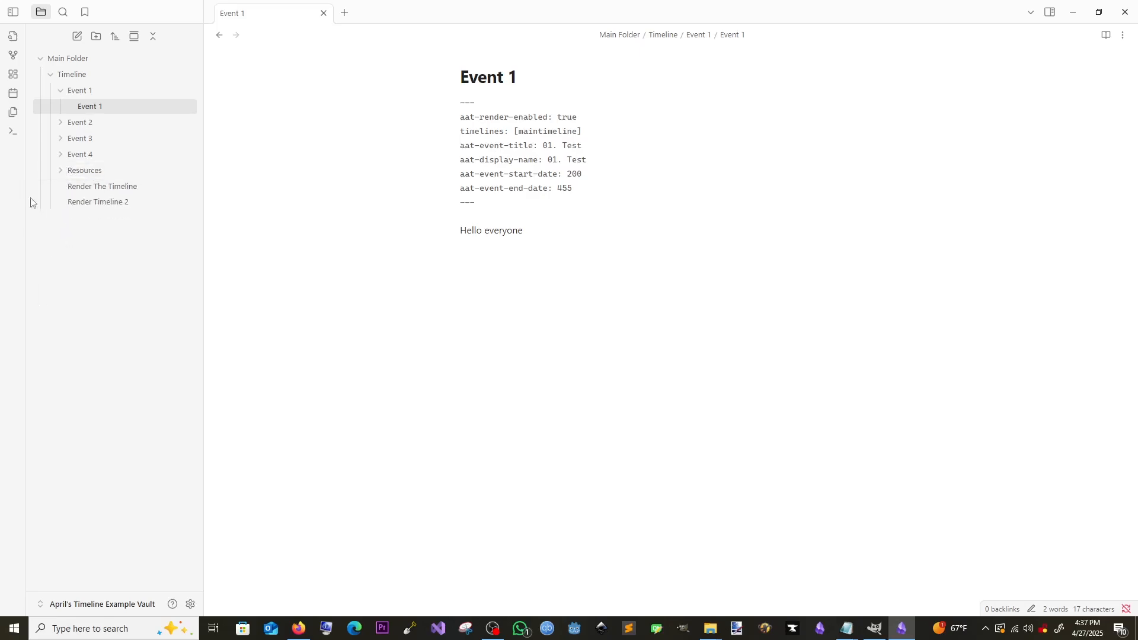
Open the Render The Timeline note and view its code block and the rendered timeline
{"action": "left_click", "coordinate": [93, 191]}
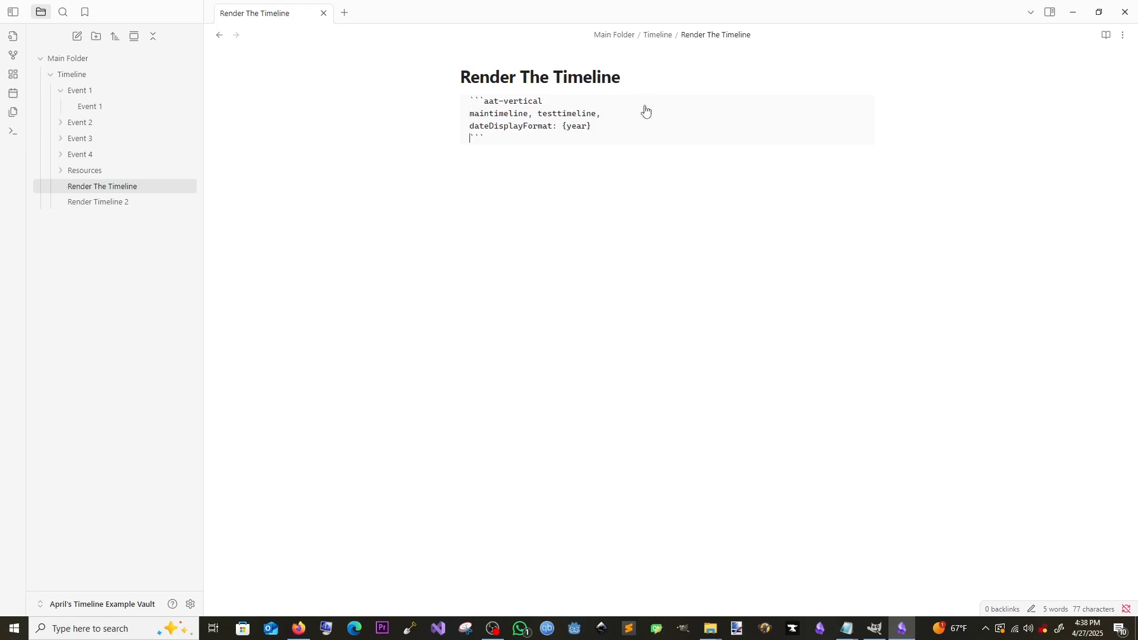
{"action": "key", "text": "Down"}
{"action": "scroll", "coordinate": [593, 154], "scroll_direction": "up", "scroll_amount": 3}
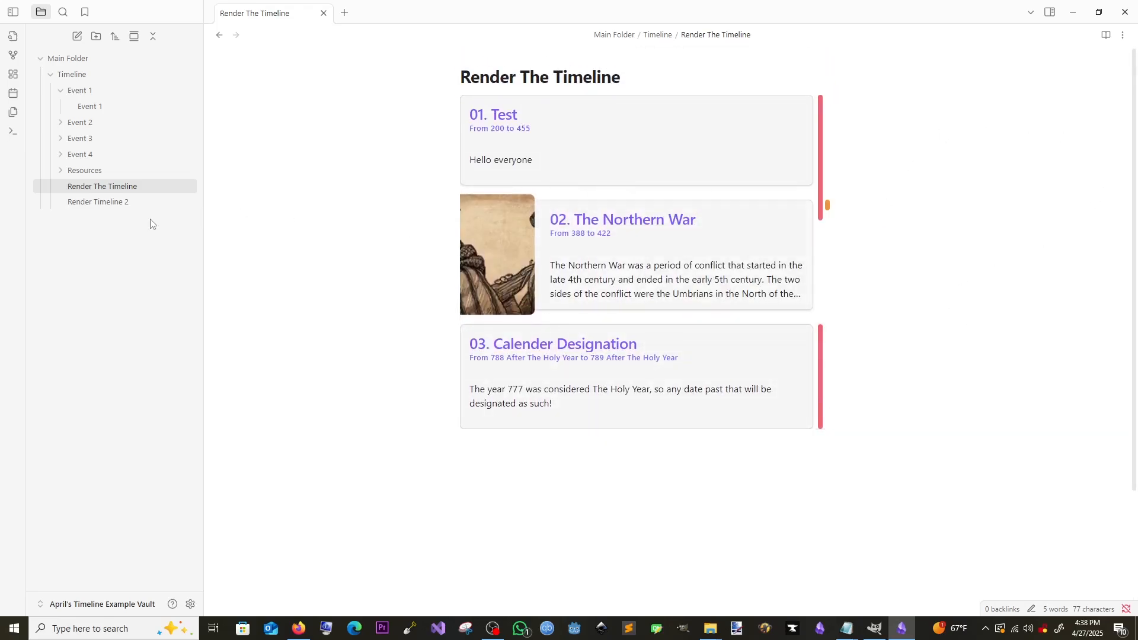
Open the Render Timeline 2 note and preview the "01. Test" and "02. The Northern War" event cards
{"action": "left_click", "coordinate": [124, 205]}
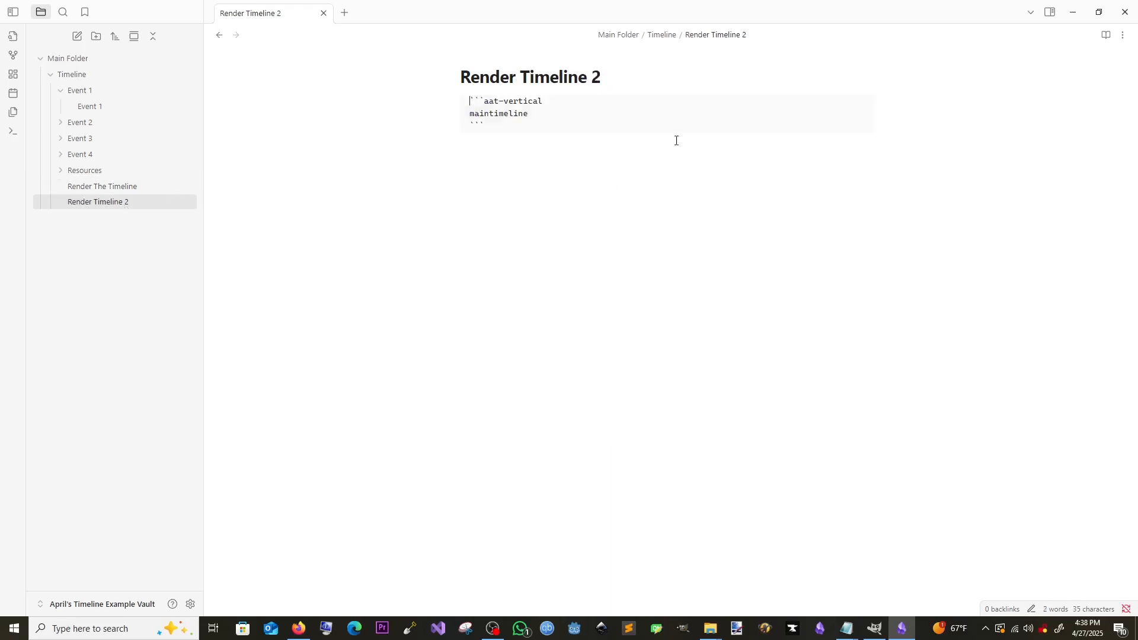
{"action": "left_click", "coordinate": [712, 246]}
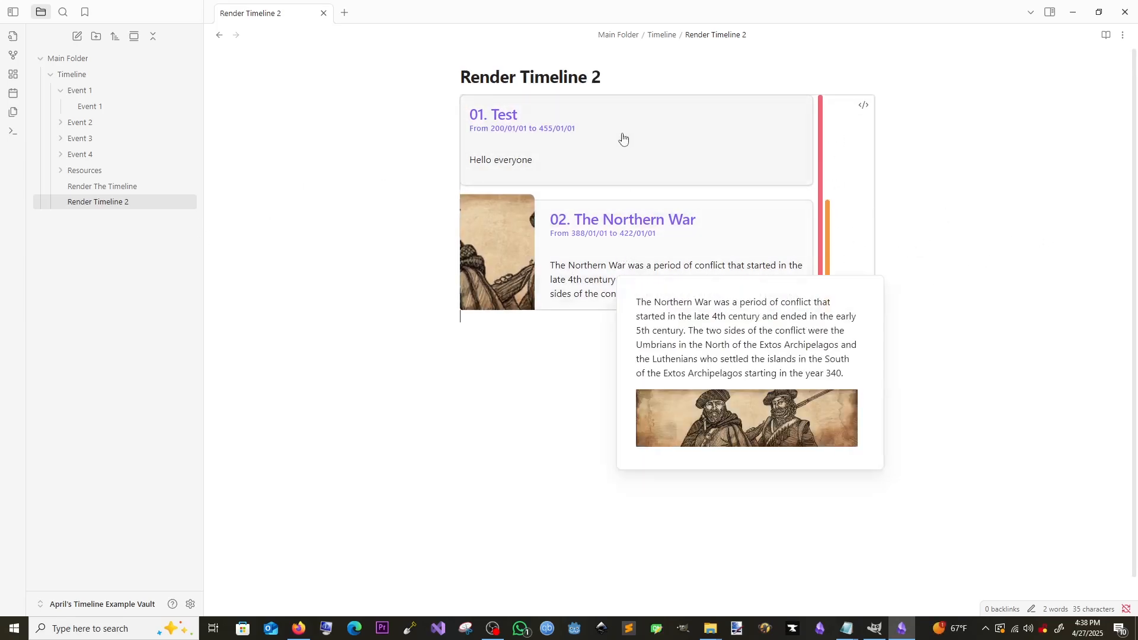
{"action": "mouse_move", "coordinate": [561, 114]}
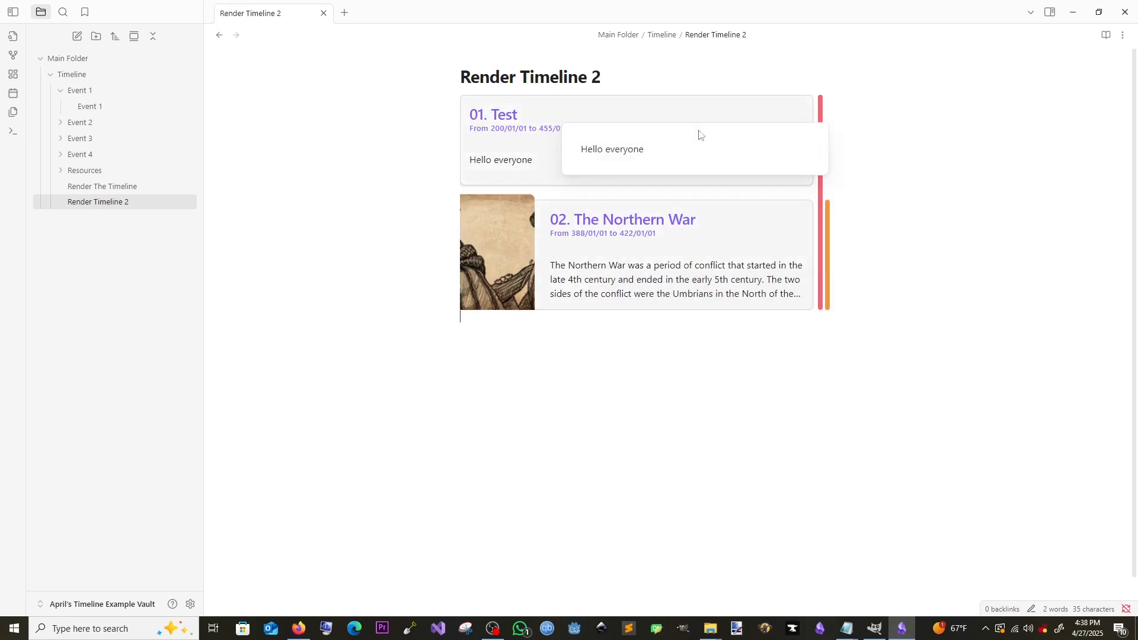
{"action": "mouse_move", "coordinate": [592, 124]}
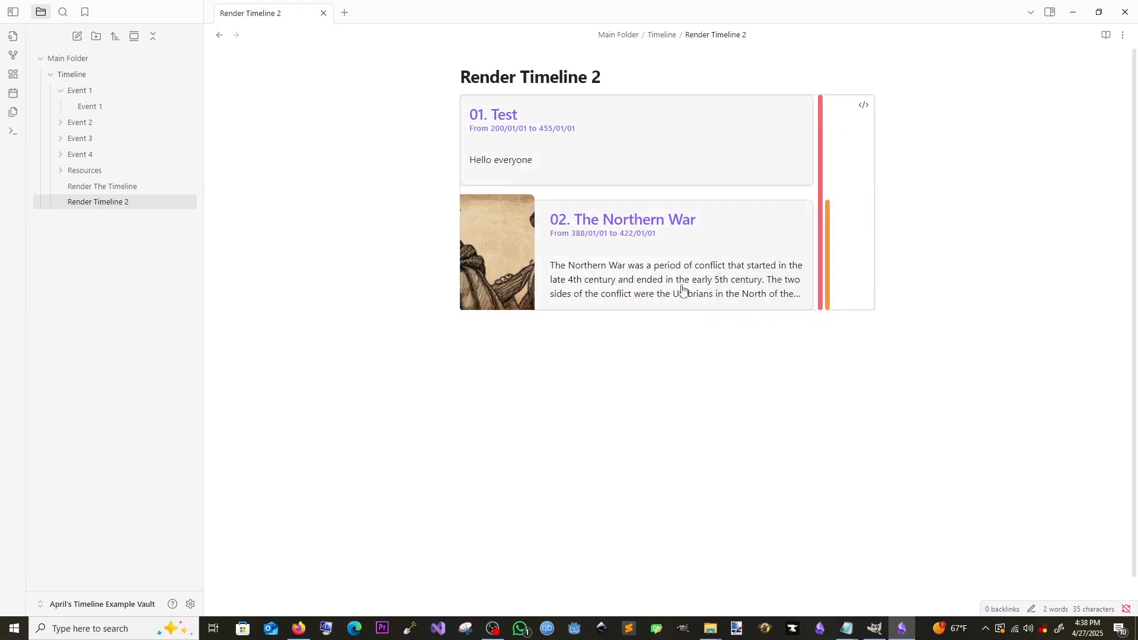
{"action": "mouse_move", "coordinate": [581, 287]}
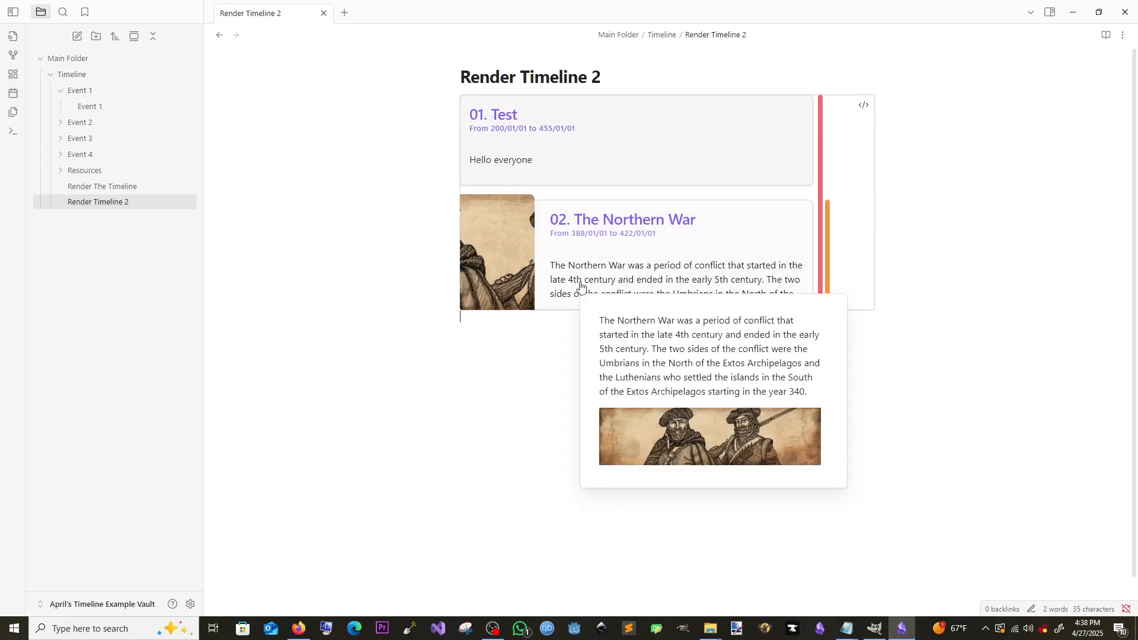
Open the Event 1 note and highlight the aat-render-enabled line in its frontmatter
{"action": "left_click", "coordinate": [106, 112]}
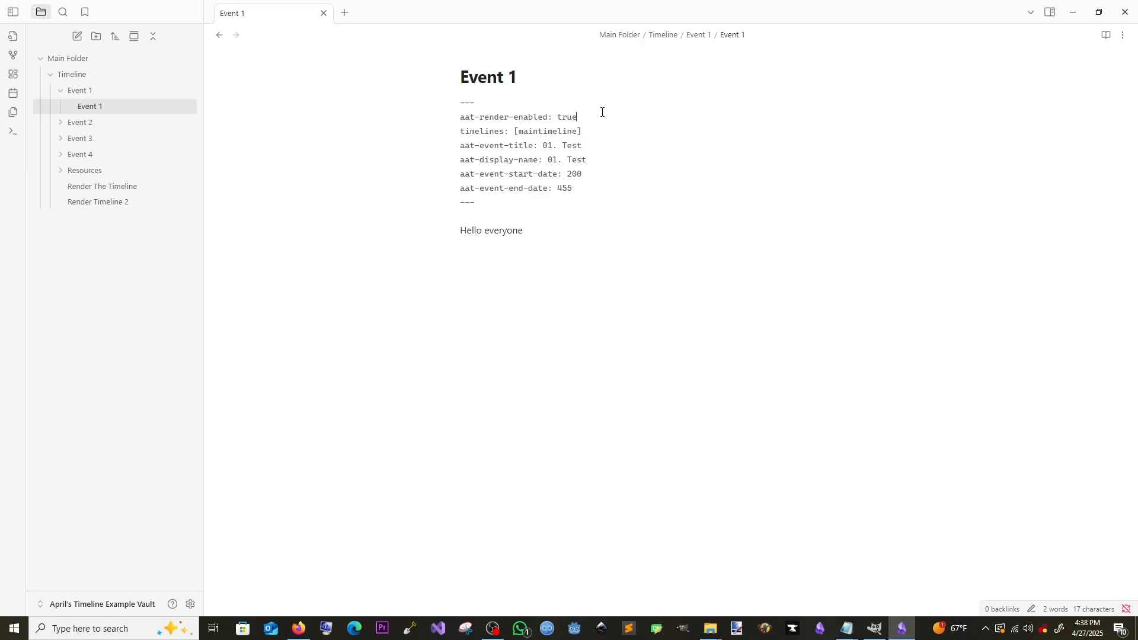
{"action": "left_click", "coordinate": [581, 253]}
{"action": "left_click_drag", "start_coordinate": [462, 121], "coordinate": [592, 119]}
{"action": "left_click", "coordinate": [536, 287]}
Add testtimeline2 and timeline3 after maintimeline in the timelines list of the Event 1 frontmatter
{"action": "left_click", "coordinate": [578, 131]}
{"action": "type", "text": ", test"}
{"action": "type", "text": "timeline2, o"}
{"action": "key", "text": "BackSpace"}
{"action": "type", "text": "timeline3"}
Open the Render The Timeline note and highlight aat-vertical in its code block
{"action": "left_click", "coordinate": [102, 186]}
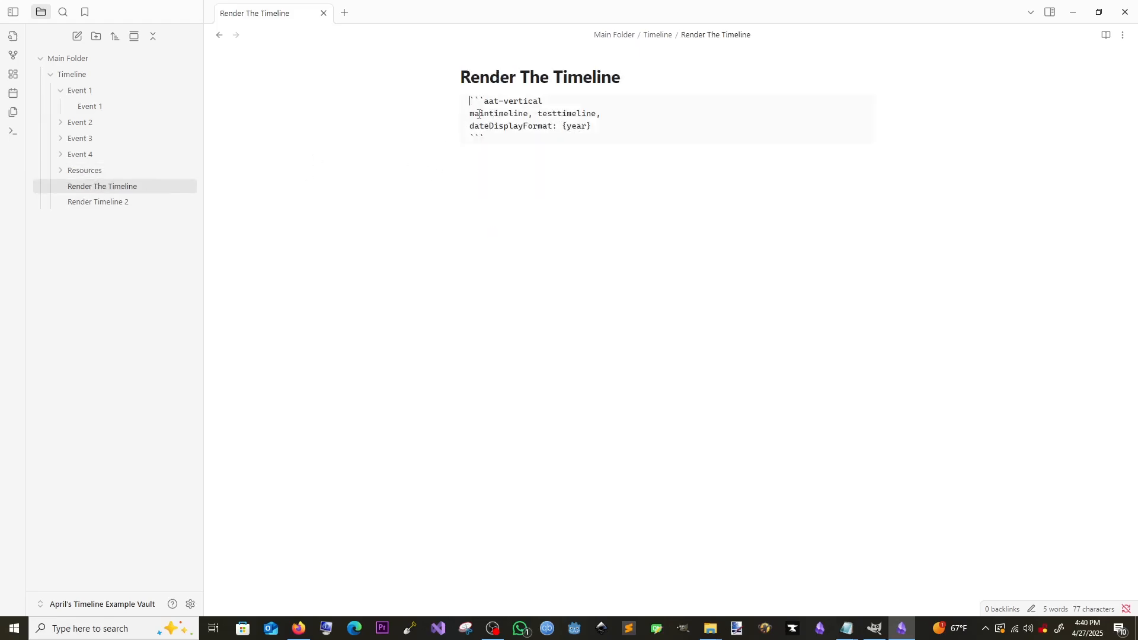
{"action": "left_click_drag", "start_coordinate": [484, 100], "coordinate": [547, 99]}
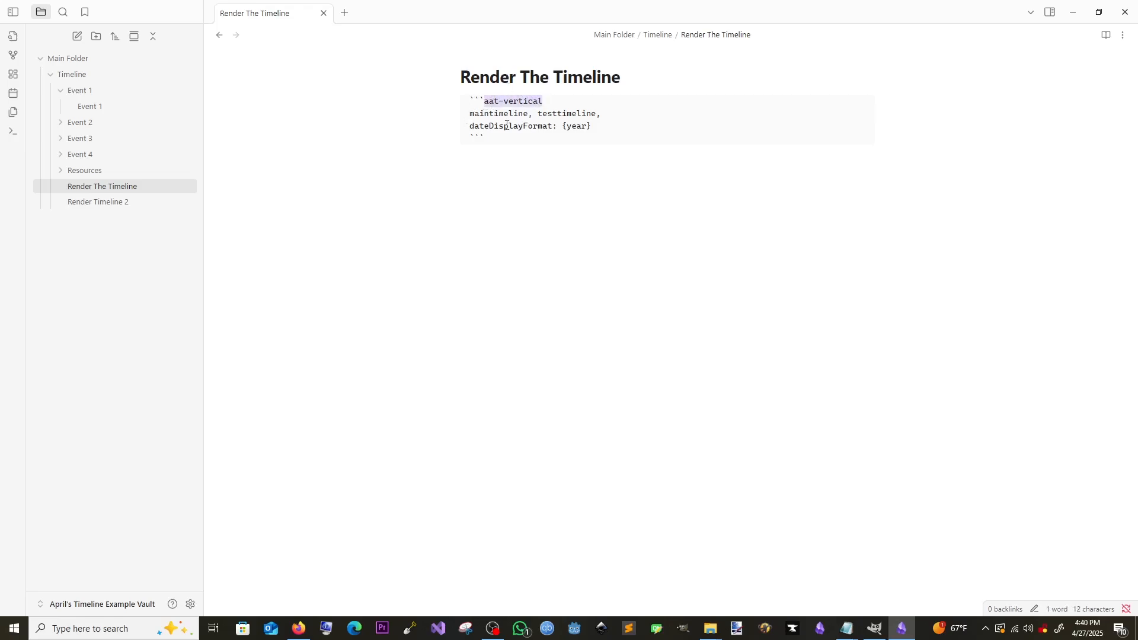
{"action": "left_click", "coordinate": [550, 99]}
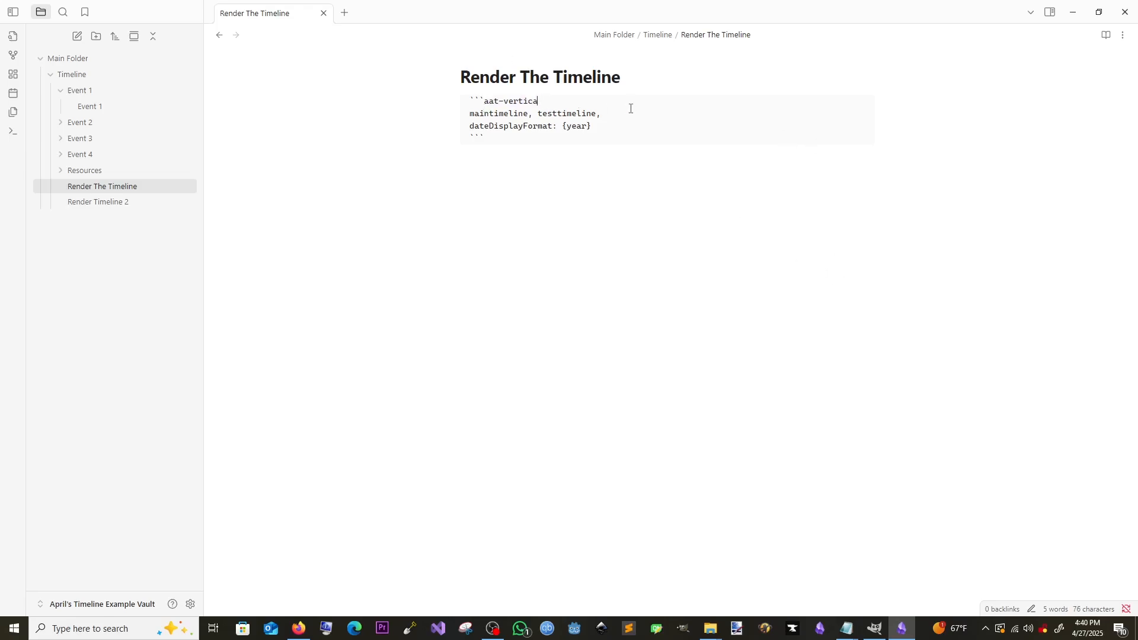
Try aat-horizontal as the code block type, restore aat-vertical and view the rendered timeline
{"action": "key", "text": "BackSpace"}
{"action": "key", "text": "BackSpace"}
{"action": "key", "text": "BackSpace"}
{"action": "key", "text": "BackSpace"}
{"action": "key", "text": "BackSpace"}
{"action": "key", "text": "BackSpace"}
{"action": "key", "text": "BackSpace"}
{"action": "type", "text": "horizontal"}
{"action": "left_click", "coordinate": [686, 169]}
{"action": "key", "text": "ctrl+z"}
{"action": "type", "text": "vertical"}
{"action": "key", "text": "Down"}
{"action": "key", "text": "Down"}
{"action": "key", "text": "Down"}
{"action": "key", "text": "Down"}
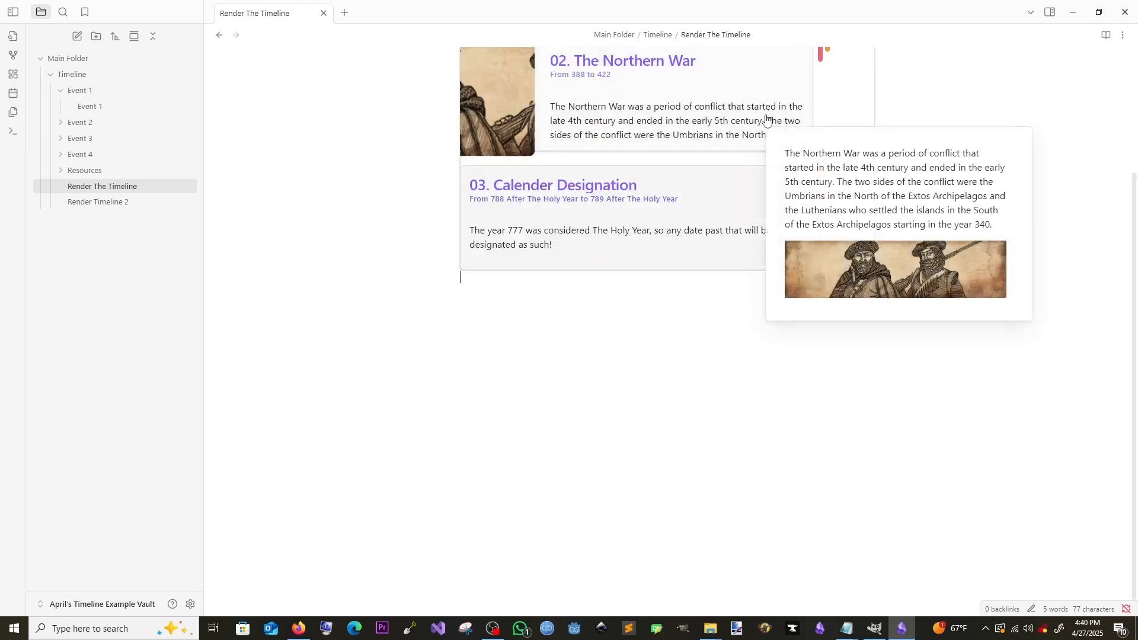
Return to the code block source and highlight the timeline names "maintimeline, testtimeline"
{"action": "key", "text": "Up"}
{"action": "key", "text": "Up"}
{"action": "key", "text": "Up"}
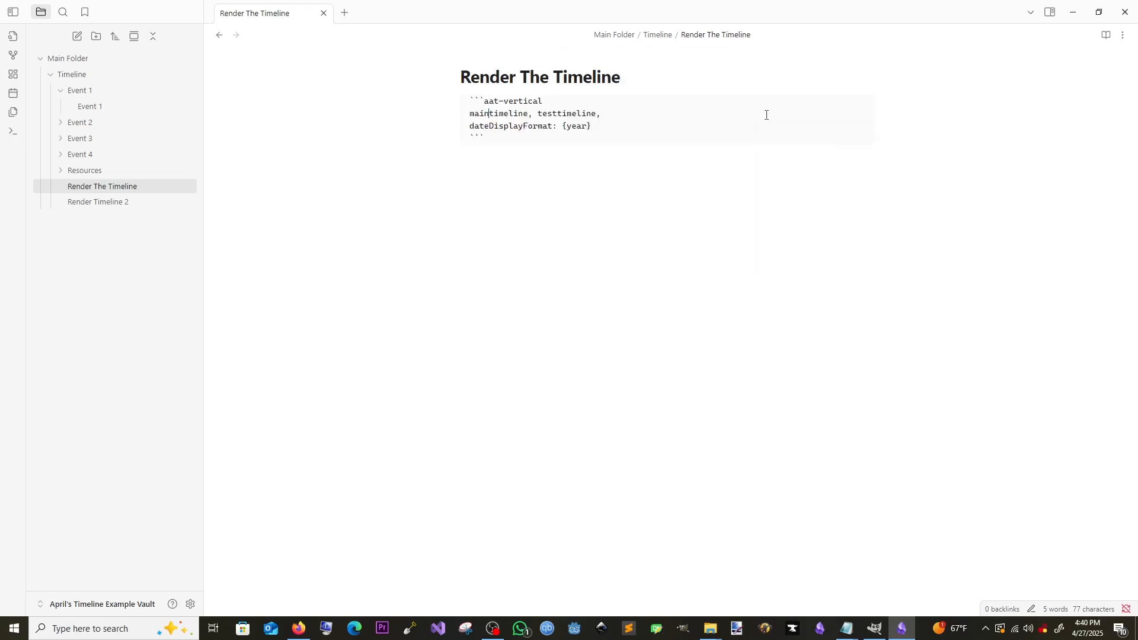
{"action": "key", "text": "shift+Right"}
{"action": "key", "text": "shift+Right"}
{"action": "key", "text": "shift+Right"}
{"action": "key", "text": "shift+Right"}
{"action": "key", "text": "shift+Right"}
{"action": "key", "text": "shift+Right"}
{"action": "key", "text": "shift+Right"}
{"action": "key", "text": "shift+Right"}
{"action": "key", "text": "shift+Right"}
{"action": "key", "text": "shift+Right"}
{"action": "key", "text": "shift+Right"}
{"action": "key", "text": "shift+Right"}
{"action": "key", "text": "shift+Right"}
{"action": "key", "text": "shift+Right"}
{"action": "key", "text": "shift+Right"}
{"action": "key", "text": "shift+Right"}
{"action": "key", "text": "shift+Right"}
{"action": "key", "text": "shift+Right"}
{"action": "key", "text": "shift+Right"}
{"action": "key", "text": "shift+Right"}
{"action": "key", "text": "shift+Right"}
{"action": "key", "text": "shift+Right"}
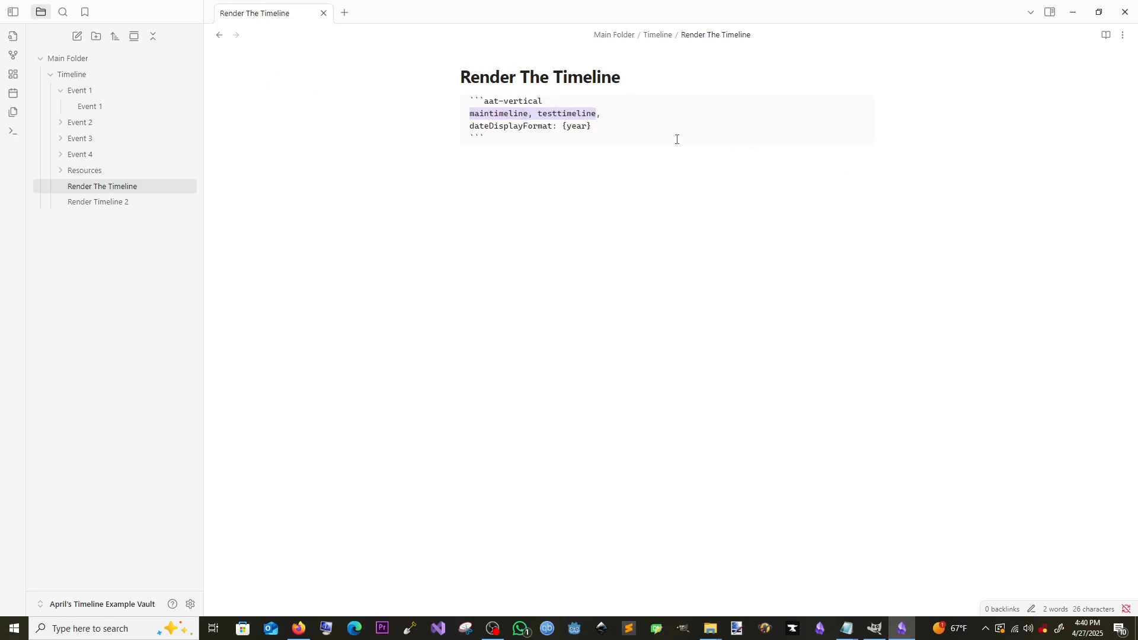
Highlight the "dateDisplayFormat: {year}" line in the Render The Timeline code block
{"action": "key", "text": "Right"}
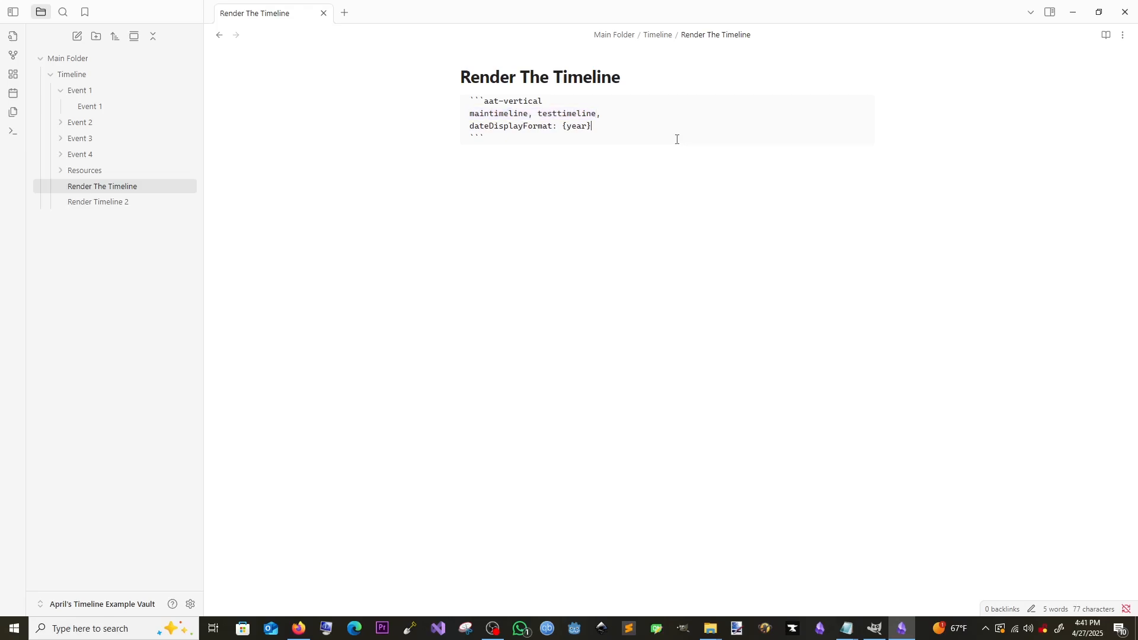
{"action": "key", "text": "Down"}
{"action": "key", "text": "shift+Left"}
{"action": "key", "text": "shift+Left"}
{"action": "key", "text": "shift+Left"}
{"action": "key", "text": "shift+Left"}
{"action": "key", "text": "shift+Left"}
{"action": "key", "text": "shift+Left"}
{"action": "key", "text": "shift+Left"}
{"action": "key", "text": "shift+Left"}
{"action": "key", "text": "shift+Left"}
{"action": "key", "text": "shift+Left"}
{"action": "key", "text": "shift+Left"}
{"action": "key", "text": "shift+Left"}
{"action": "key", "text": "shift+Left"}
{"action": "key", "text": "shift+Left"}
{"action": "key", "text": "shift+Left"}
{"action": "key", "text": "shift+Left"}
{"action": "key", "text": "shift+Left"}
{"action": "key", "text": "shift+Left"}
{"action": "key", "text": "shift+Left"}
{"action": "key", "text": "shift+Left"}
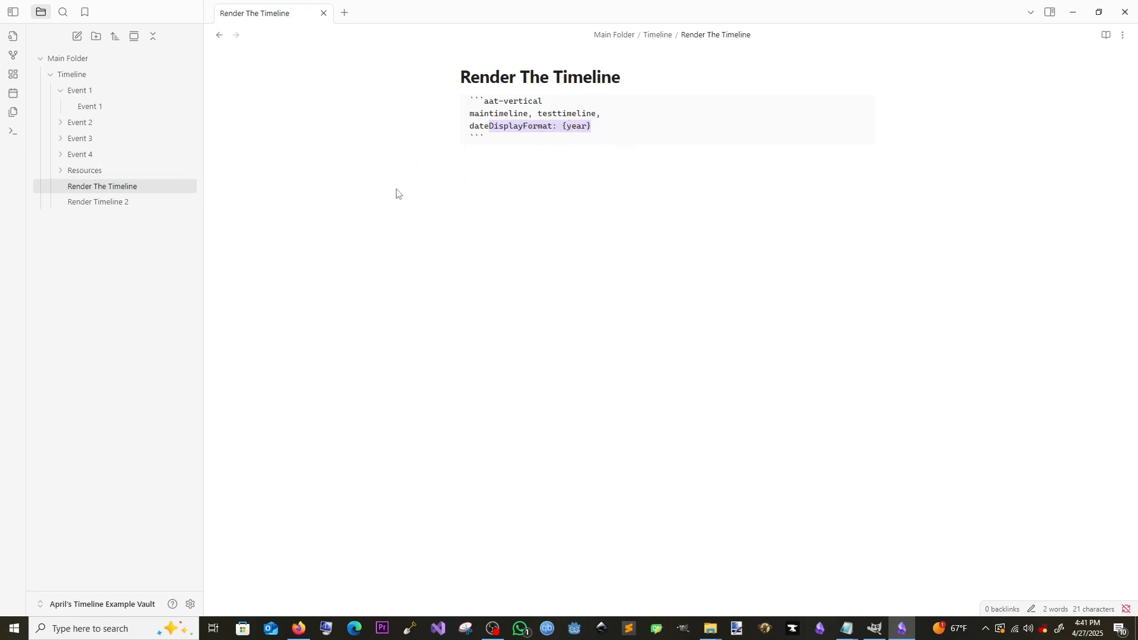
Remove timeline2 and timeline3 from the timelines list in the Event 1 frontmatter, leaving only maintimeline
{"action": "left_click", "coordinate": [112, 105]}
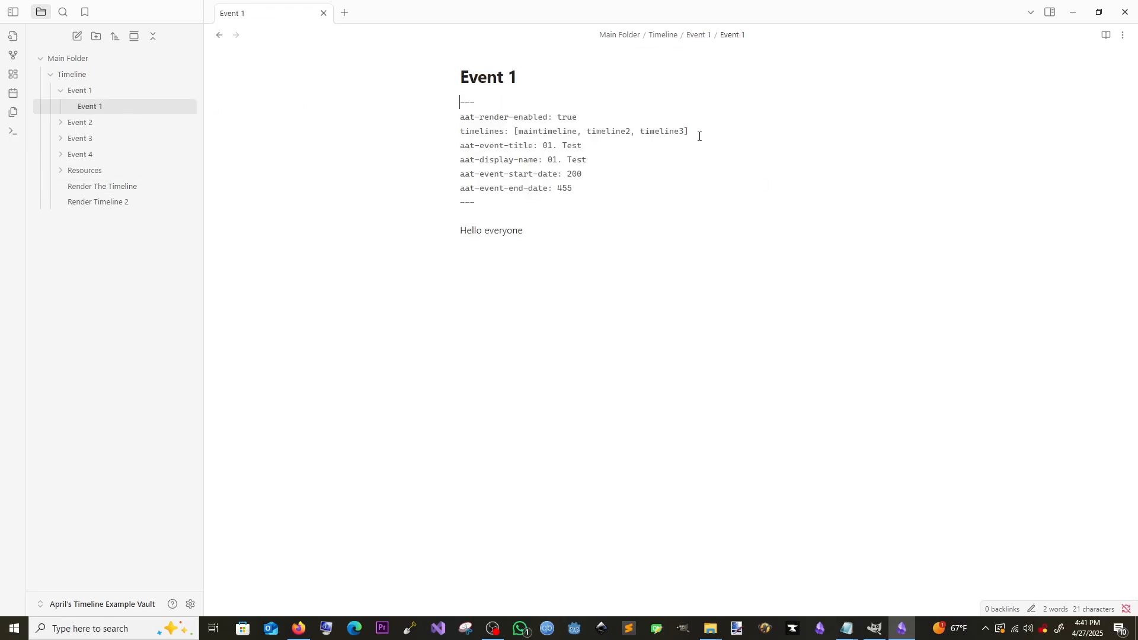
{"action": "left_click_drag", "start_coordinate": [683, 132], "coordinate": [576, 130]}
{"action": "key", "text": "BackSpace"}
{"action": "double_click", "coordinate": [550, 131]}
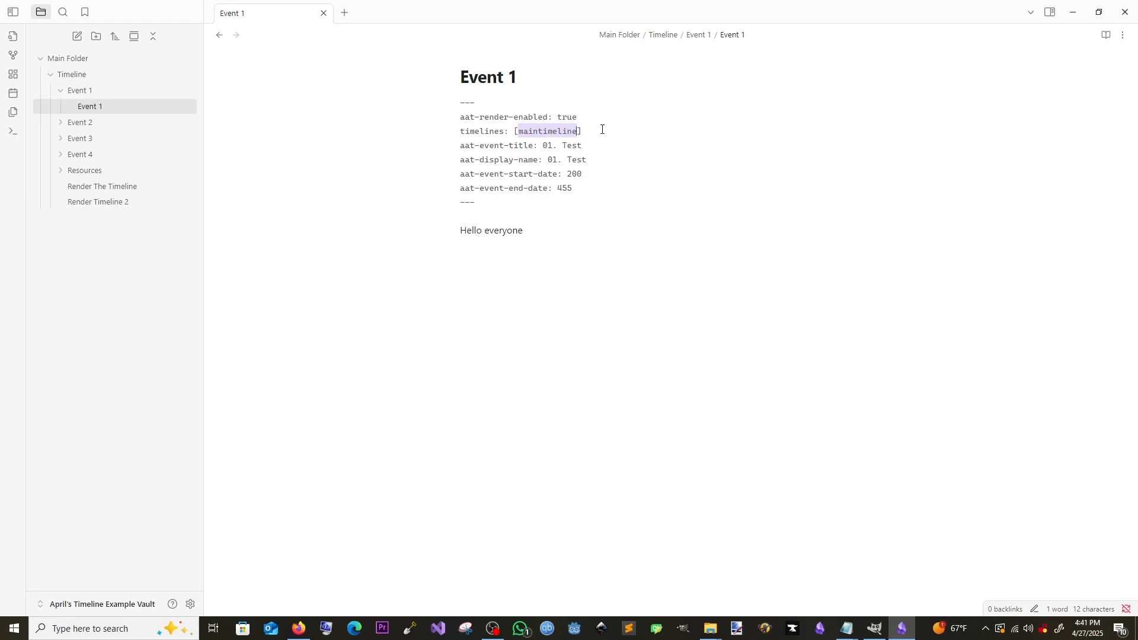
{"action": "key", "text": "Right"}
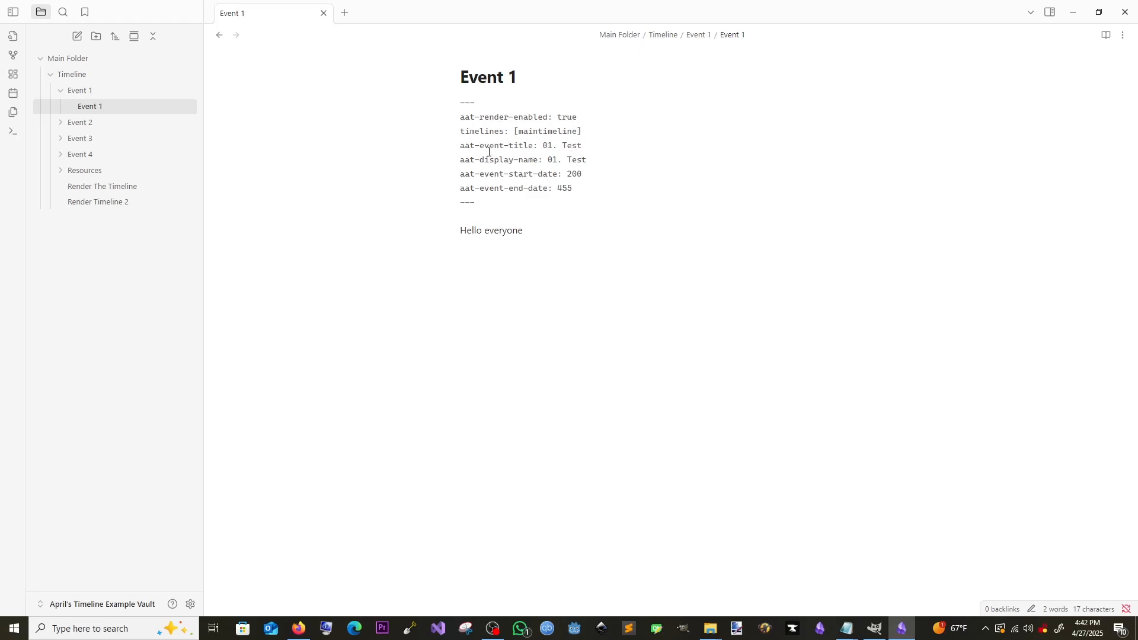
Highlight the aat-event-title and aat-display-name lines in the Event 1 frontmatter
{"action": "mouse_move", "coordinate": [459, 145]}
{"action": "left_mouse_down"}
{"action": "mouse_move", "coordinate": [582, 146]}
{"action": "mouse_move", "coordinate": [591, 158]}
{"action": "mouse_move", "coordinate": [466, 148]}
{"action": "left_mouse_up"}
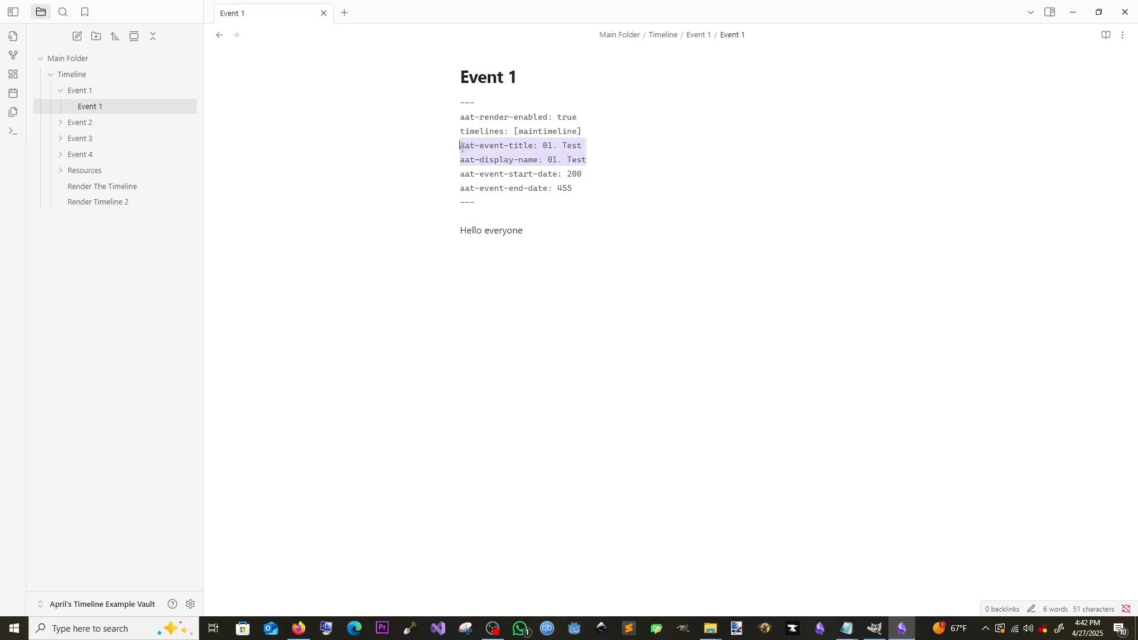
{"action": "left_click", "coordinate": [464, 147]}
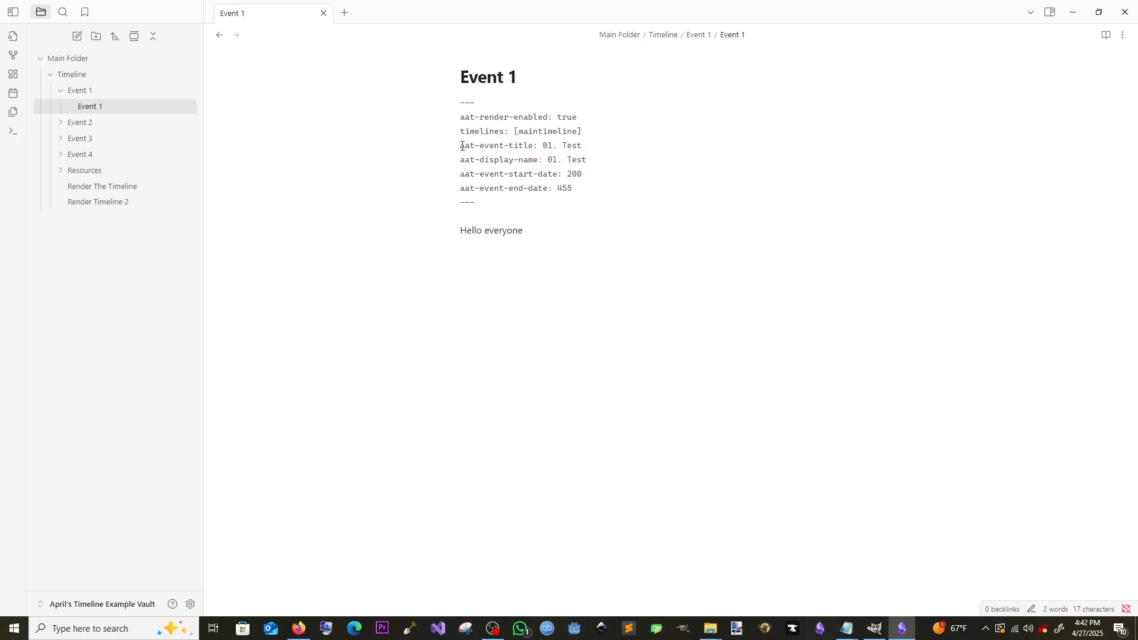
{"action": "left_click_drag", "start_coordinate": [462, 147], "coordinate": [611, 157]}
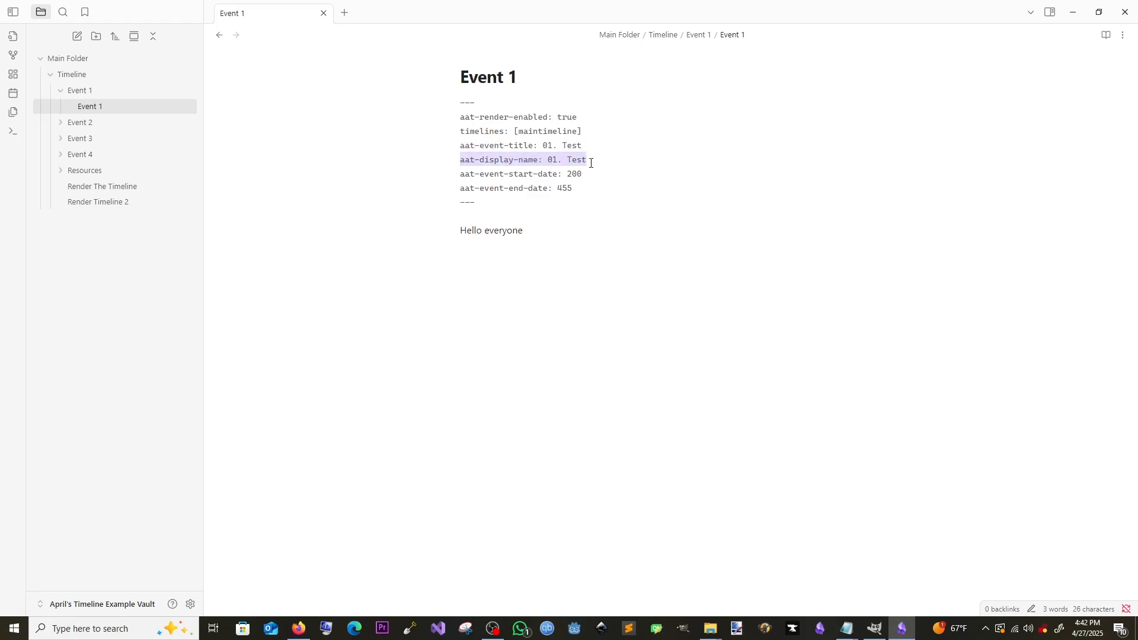
{"action": "mouse_move", "coordinate": [591, 163]}
{"action": "left_mouse_down"}
{"action": "mouse_move", "coordinate": [537, 160]}
{"action": "mouse_move", "coordinate": [510, 174]}
{"action": "mouse_move", "coordinate": [562, 152]}
{"action": "mouse_move", "coordinate": [545, 156]}
{"action": "mouse_move", "coordinate": [586, 154]}
{"action": "left_mouse_up"}
{"action": "left_click", "coordinate": [561, 160]}
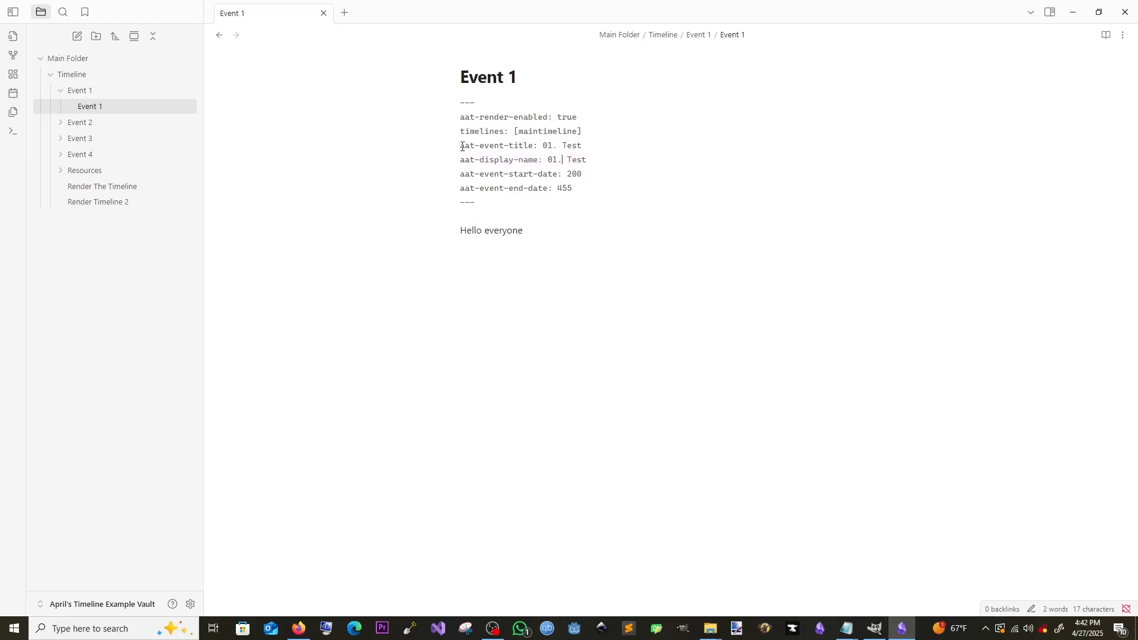
{"action": "left_click_drag", "start_coordinate": [461, 145], "coordinate": [584, 143]}
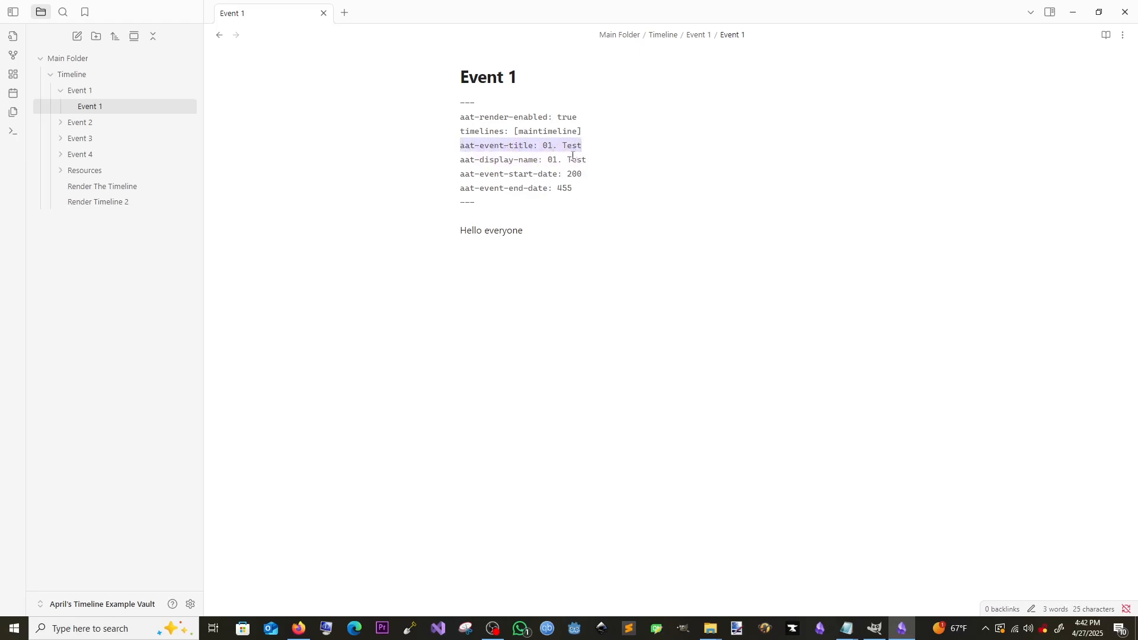
{"action": "left_click", "coordinate": [546, 146]}
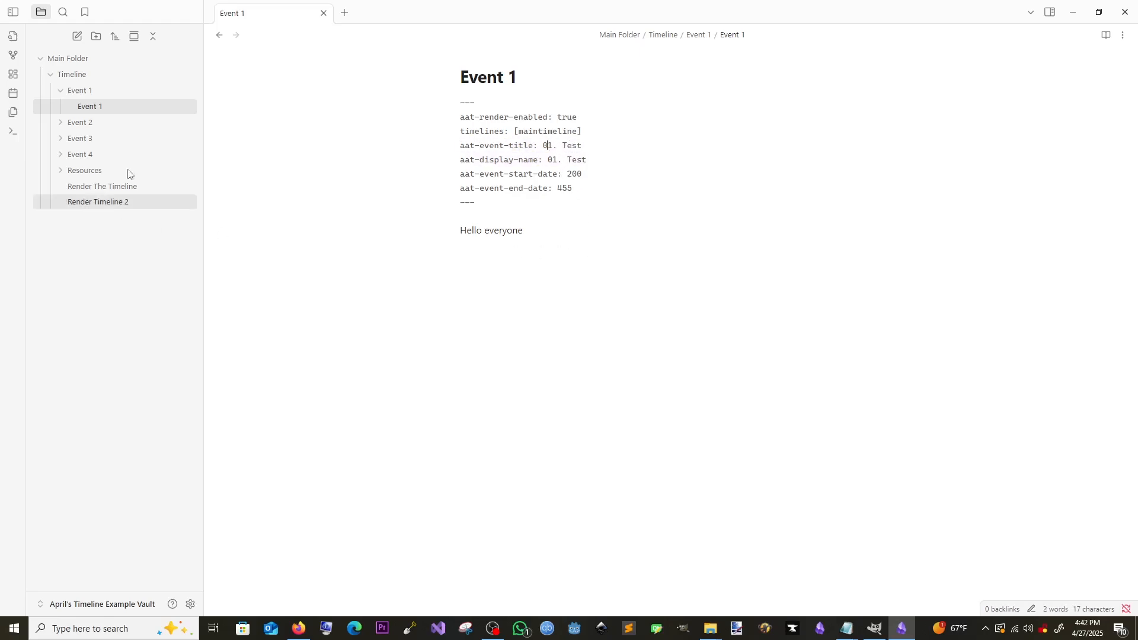
Open the Render Timeline 2 note and preview the 01. Test event card
{"action": "left_click", "coordinate": [122, 202]}
{"action": "left_click", "coordinate": [631, 191]}
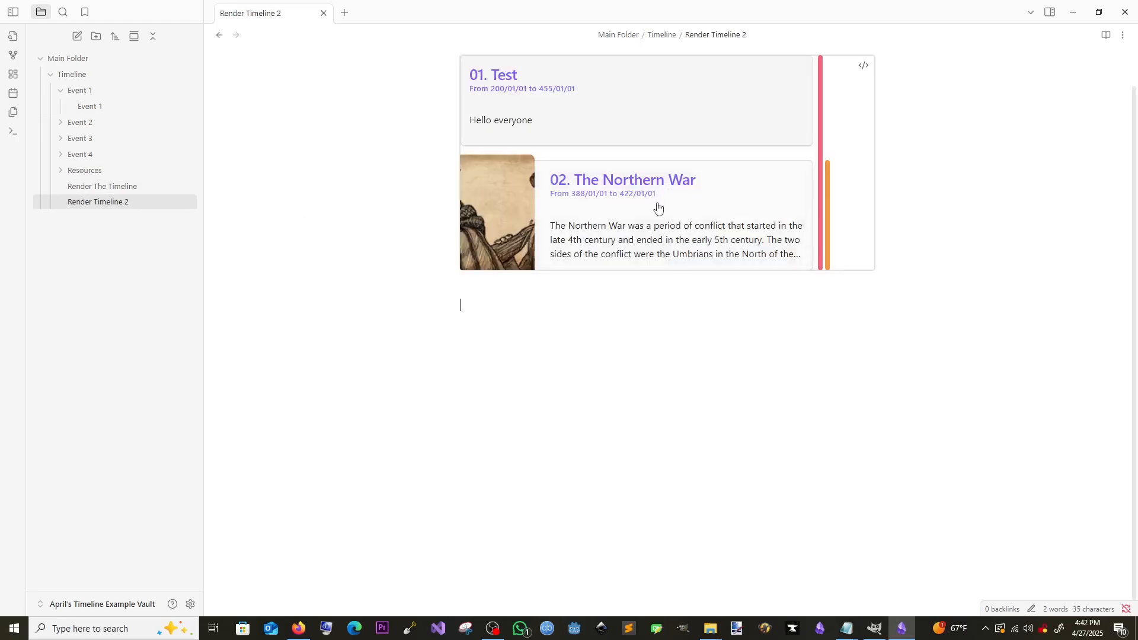
{"action": "mouse_move", "coordinate": [501, 86]}
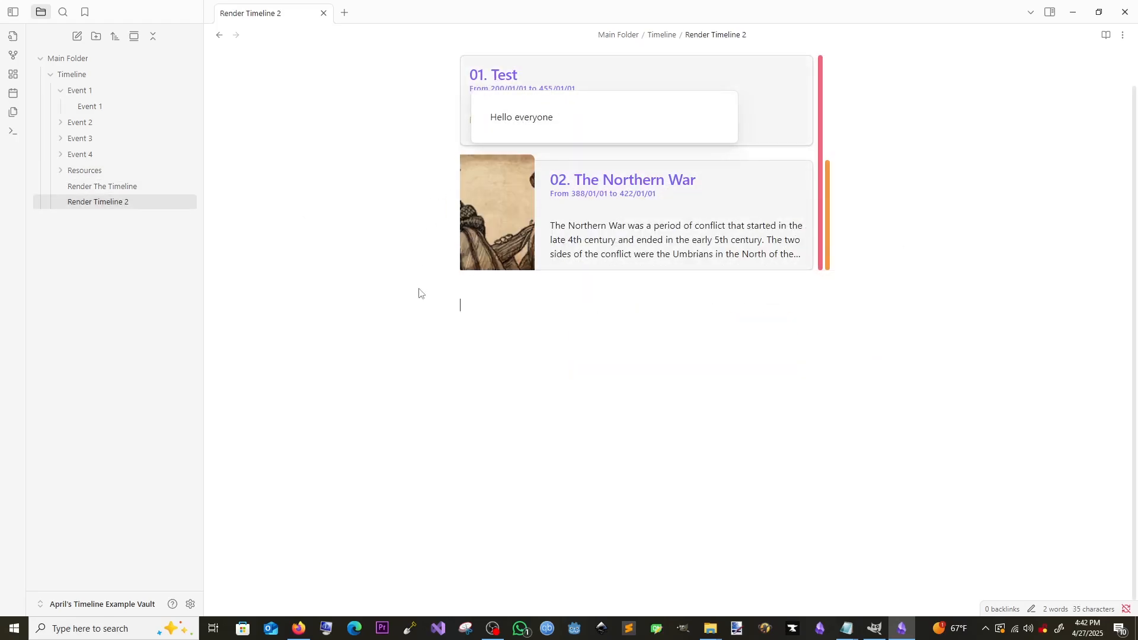
Return to Event 1 and highlight the aat-display-name, aat-event-start-date and aat-event-end-date fields
{"action": "left_click", "coordinate": [90, 106]}
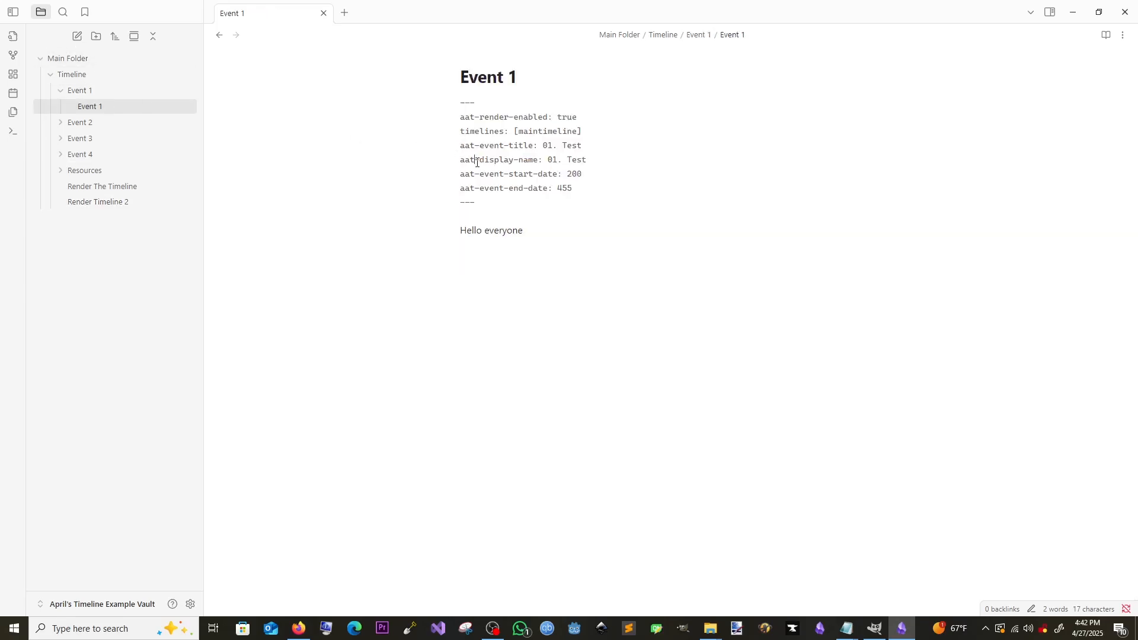
{"action": "left_click_drag", "start_coordinate": [475, 160], "coordinate": [572, 160]}
{"action": "left_click", "coordinate": [587, 159]}
{"action": "left_click_drag", "start_coordinate": [461, 176], "coordinate": [569, 172]}
{"action": "left_click_drag", "start_coordinate": [482, 187], "coordinate": [524, 187]}
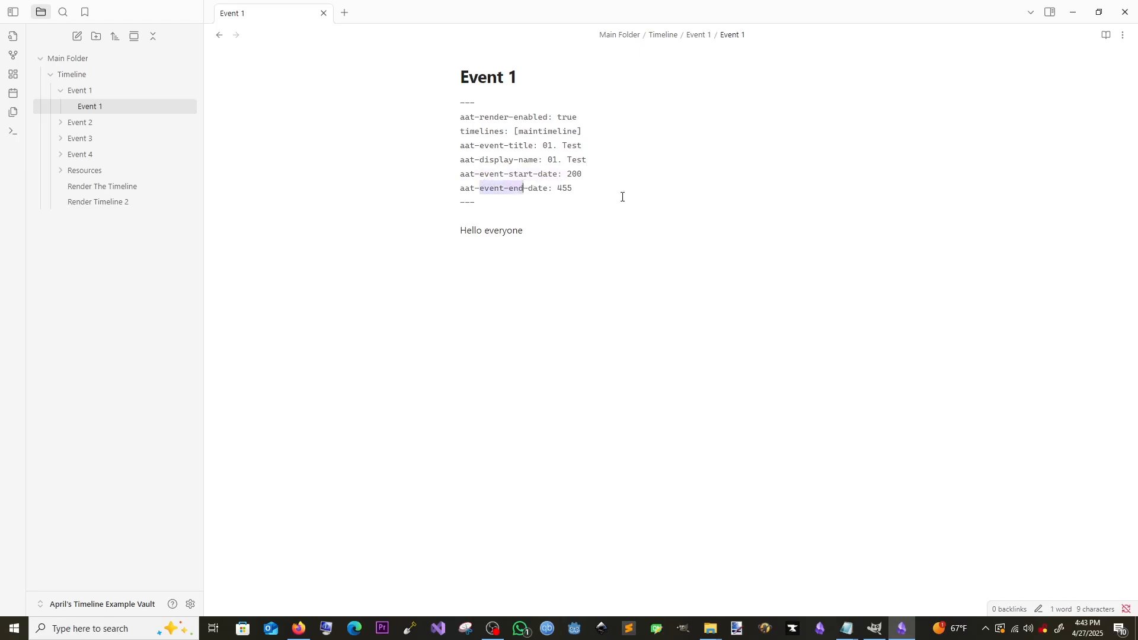
{"action": "left_click", "coordinate": [614, 193]}
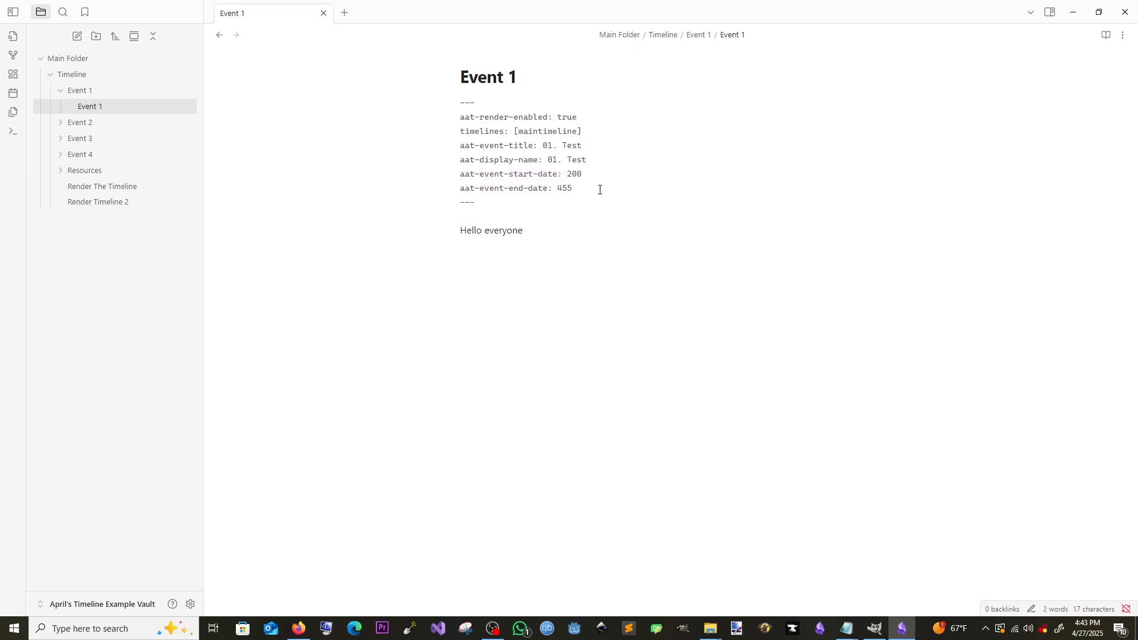
Open Render Timeline 2 and examine the date ranges of the two rendered events
{"action": "left_click", "coordinate": [131, 208]}
{"action": "left_click", "coordinate": [891, 256]}
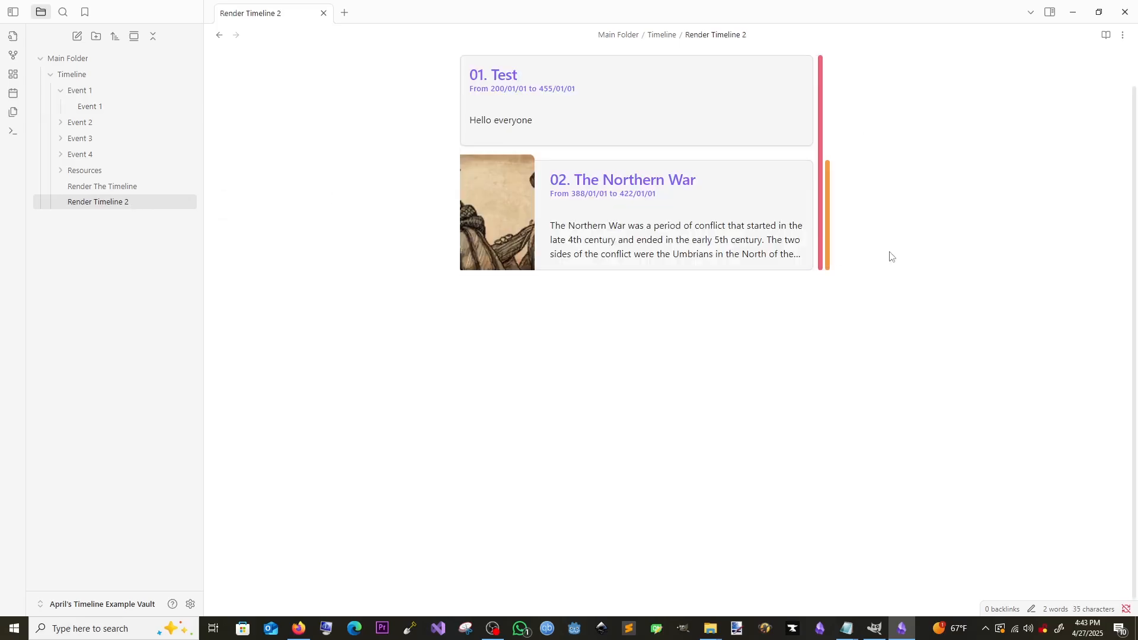
{"action": "scroll", "coordinate": [533, 177], "scroll_direction": "up", "scroll_amount": 1}
{"action": "mouse_move", "coordinate": [469, 145]}
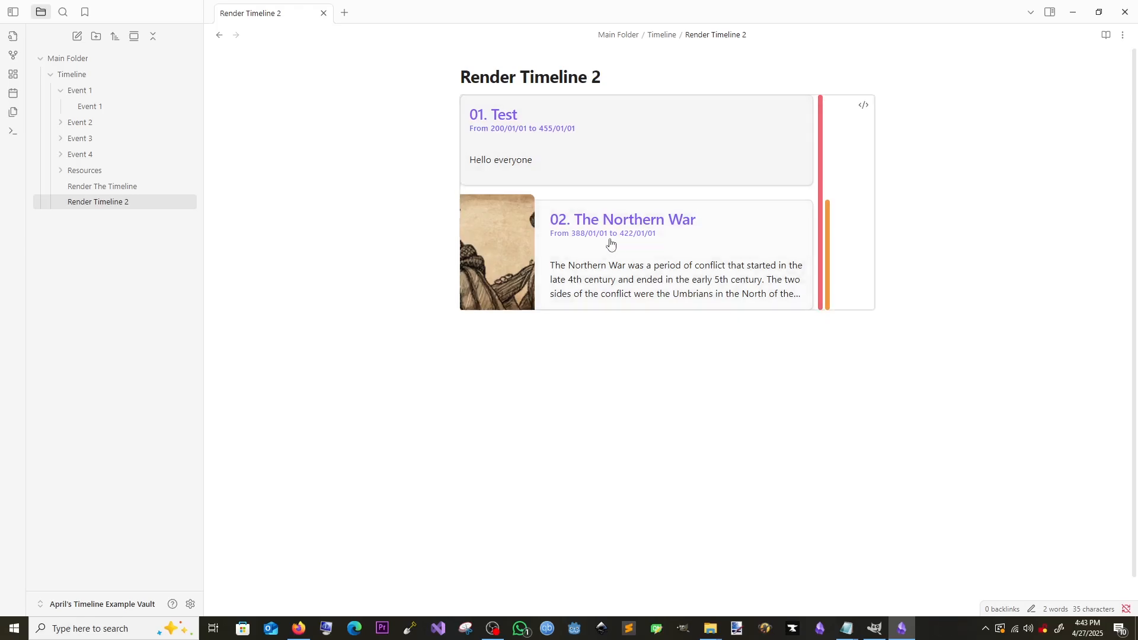
{"action": "mouse_move", "coordinate": [584, 243]}
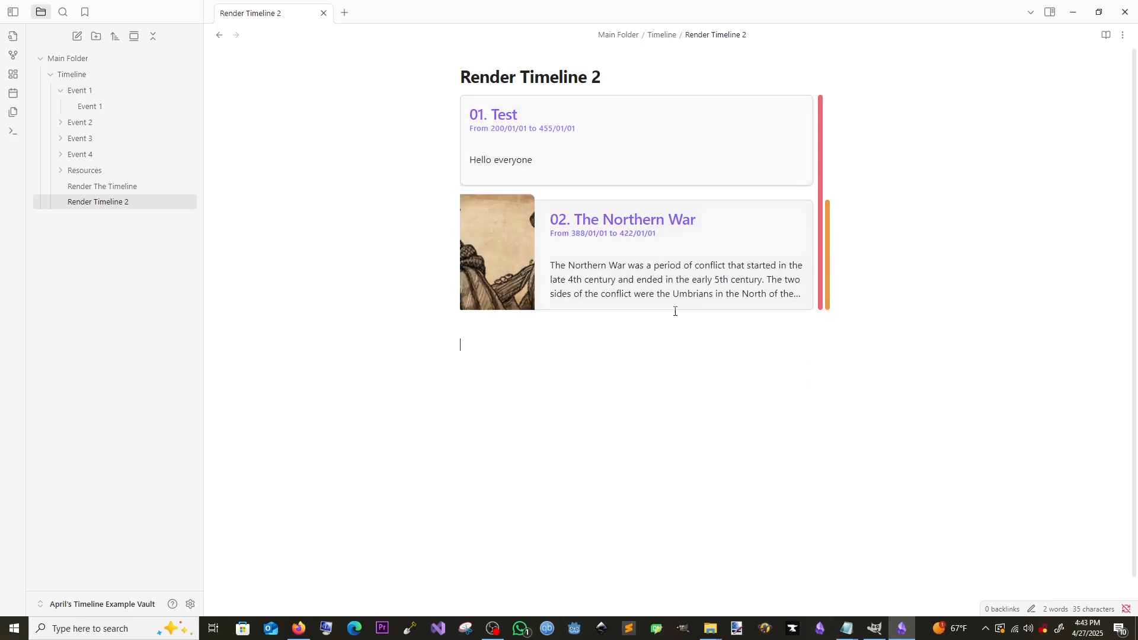
Return to Event 1 and highlight the note title, the "Hello everyone" body text and the aat-event-title value
{"action": "left_click", "coordinate": [95, 107]}
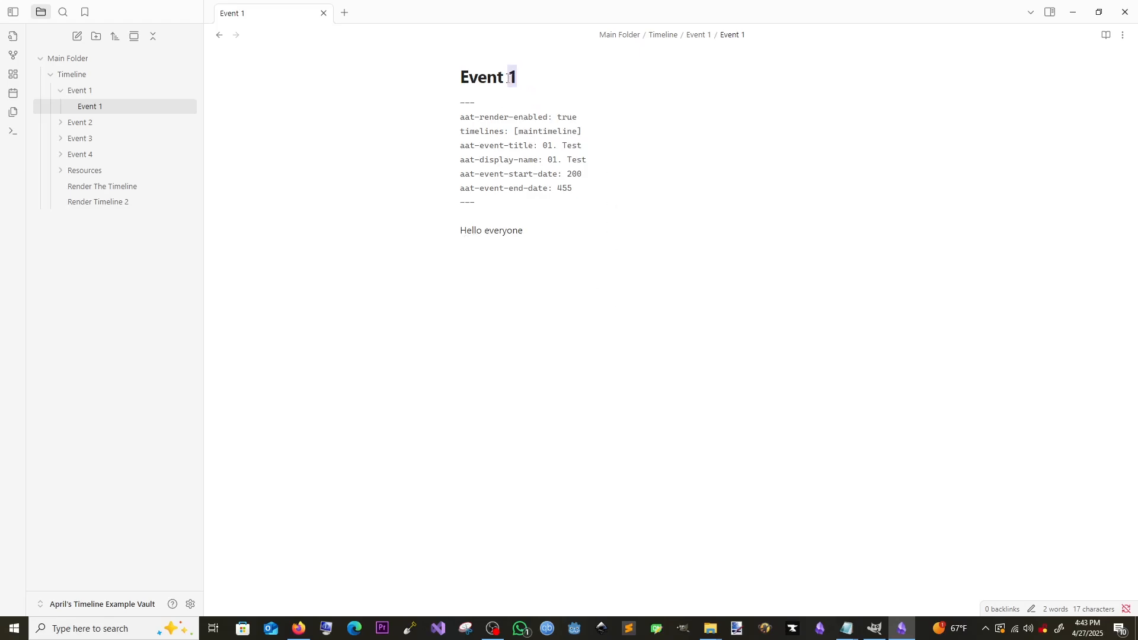
{"action": "left_click_drag", "start_coordinate": [515, 77], "coordinate": [453, 78]}
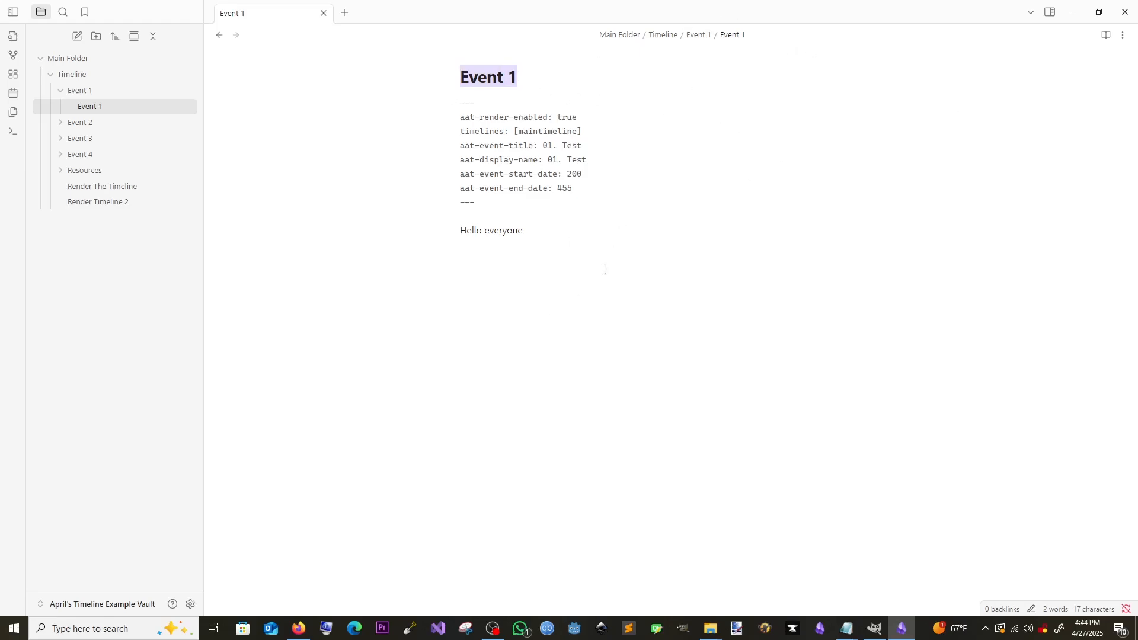
{"action": "left_click_drag", "start_coordinate": [551, 228], "coordinate": [464, 231]}
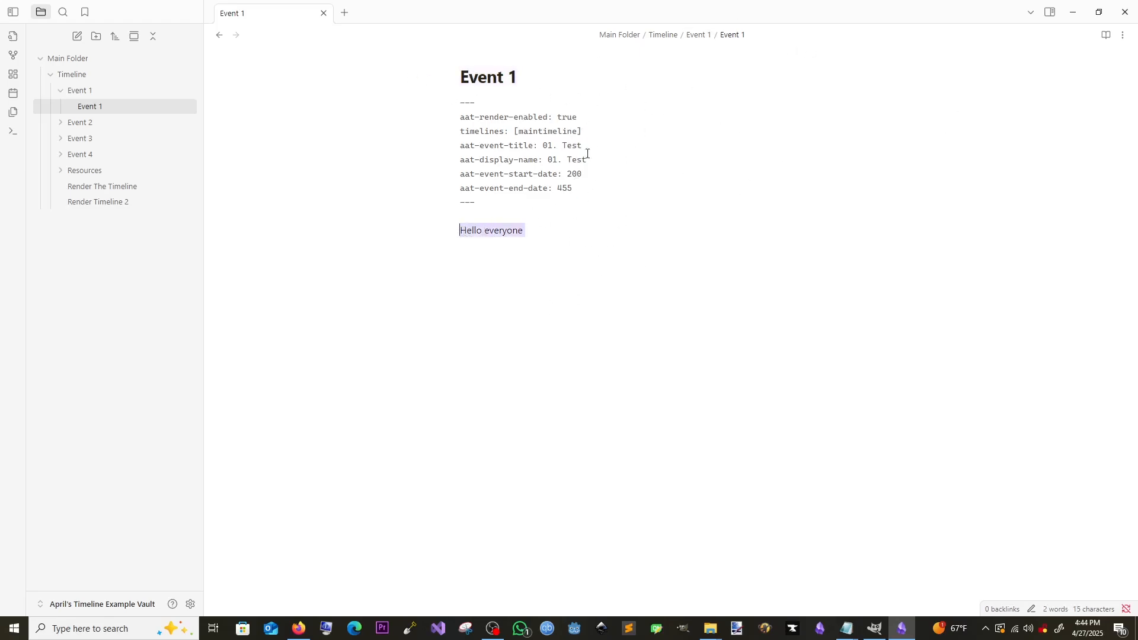
{"action": "left_click_drag", "start_coordinate": [546, 144], "coordinate": [594, 144]}
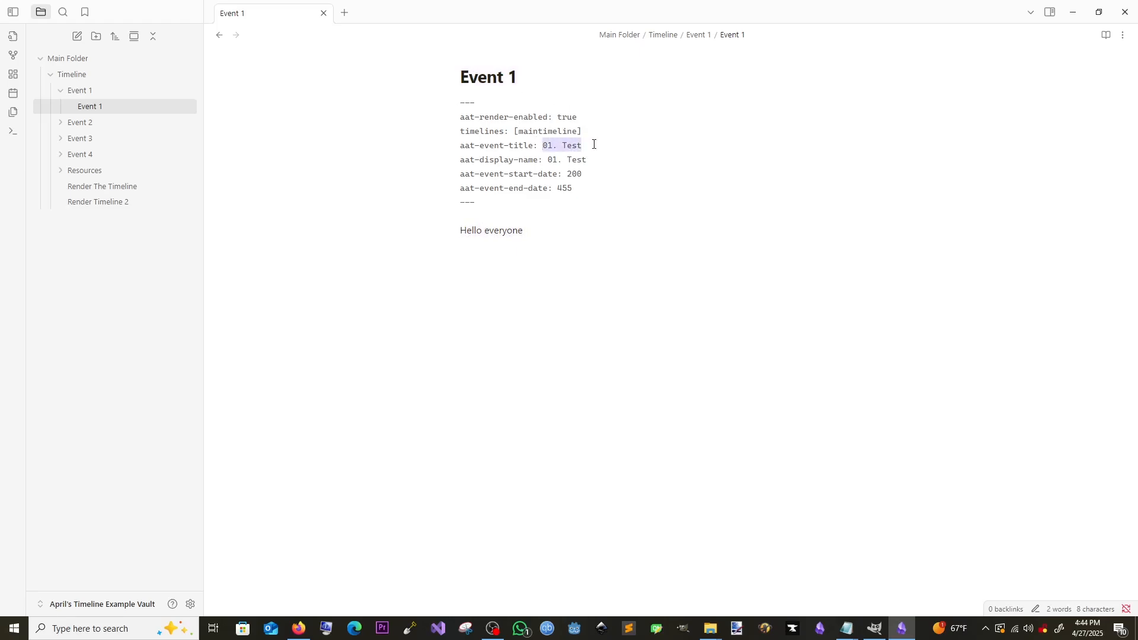
Append "ioasjdfiojsiodjfiojsoidjfoisdjiofjiosdjafjiojsadf" to the Event 1 body after "Hello everyone" and view it in Render Timeline 2
{"action": "left_click", "coordinate": [591, 262]}
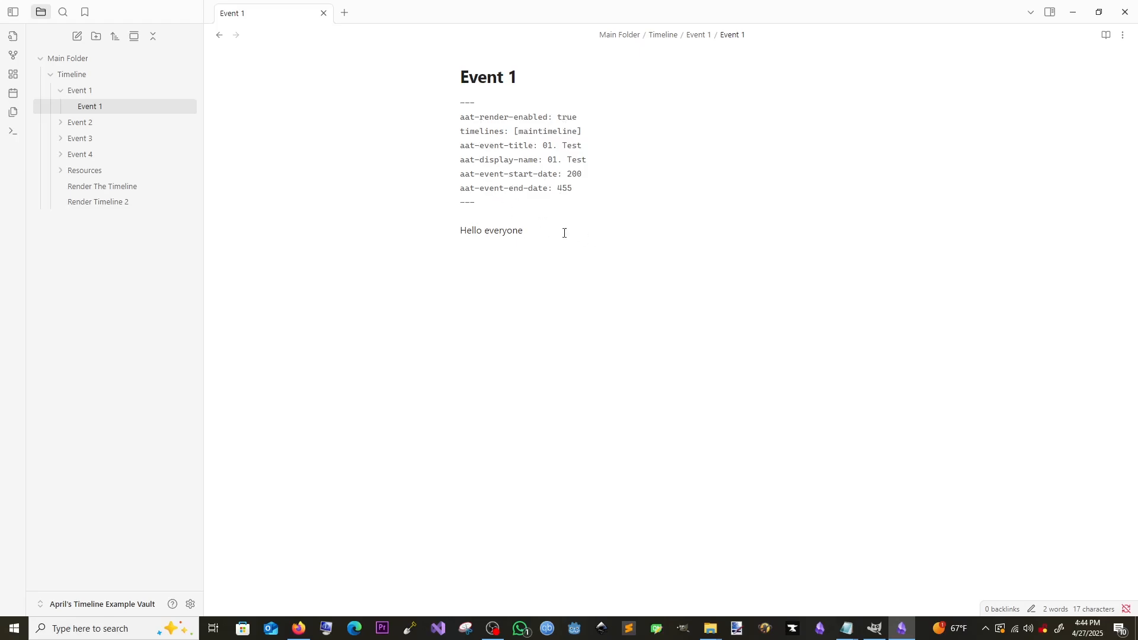
{"action": "type", "text": "ioasjdfiojsiodjfiojsoidjfoisdjiofjiosdjafjiojsadf"}
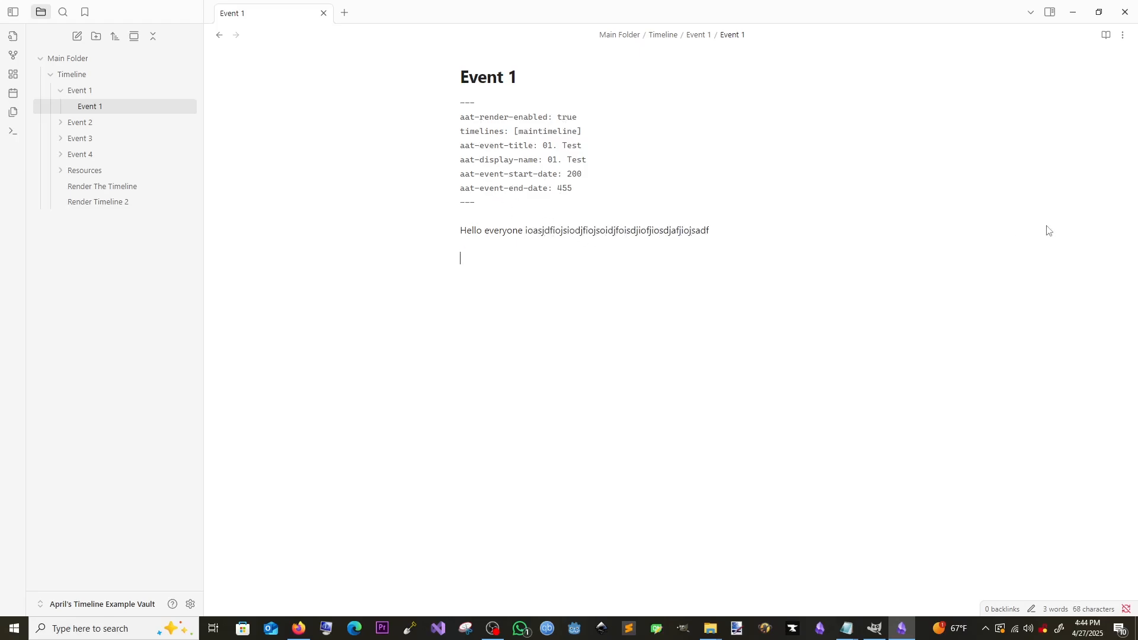
{"action": "left_click", "coordinate": [121, 202]}
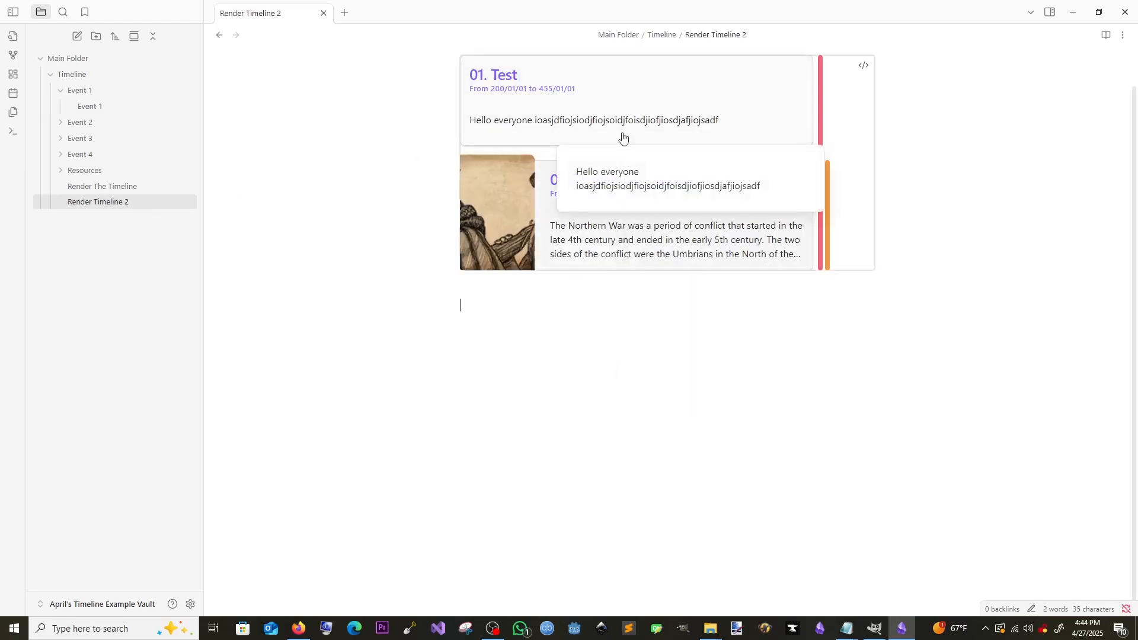
Preview the full note text of the 02. The Northern War event from its timeline card
{"action": "mouse_move", "coordinate": [584, 239]}
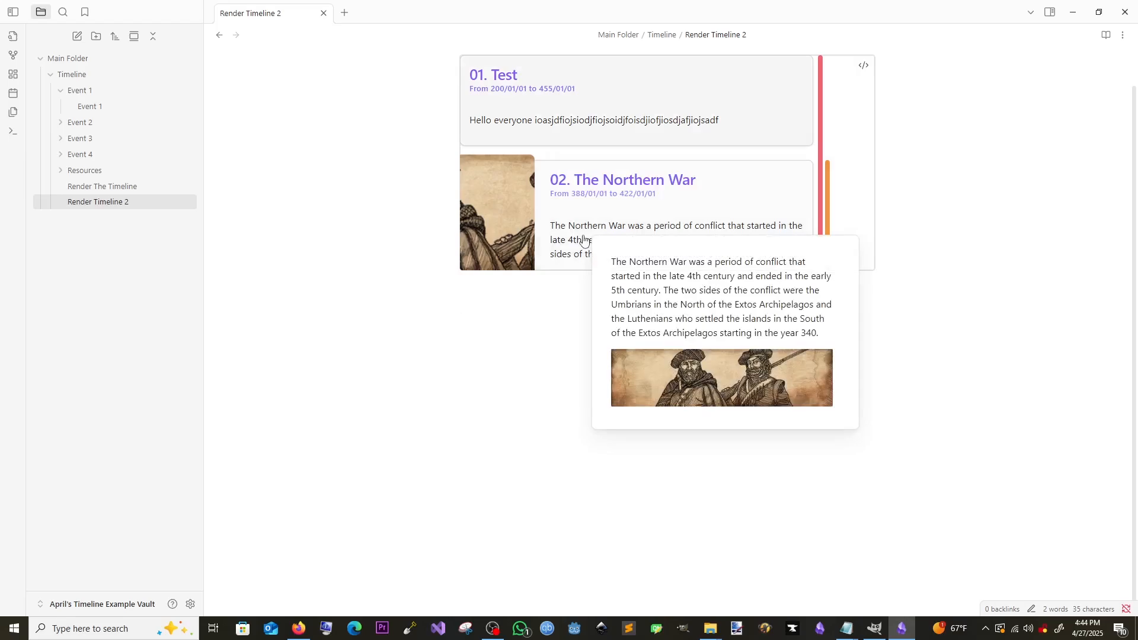
{"action": "mouse_move", "coordinate": [620, 261]}
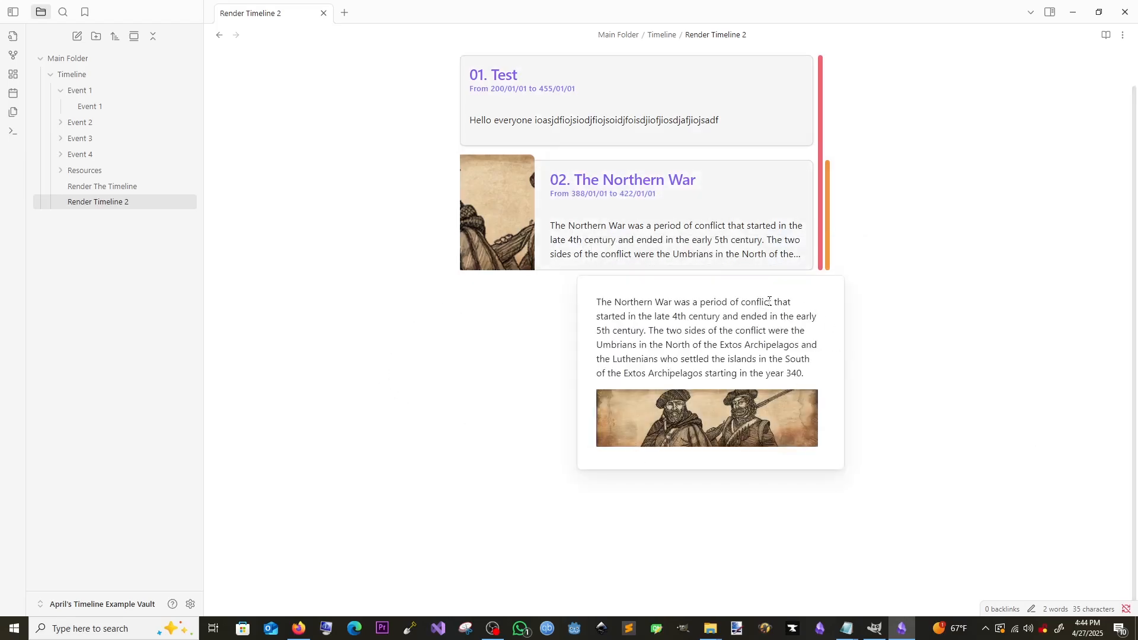
{"action": "left_click_drag", "start_coordinate": [598, 302], "coordinate": [950, 373]}
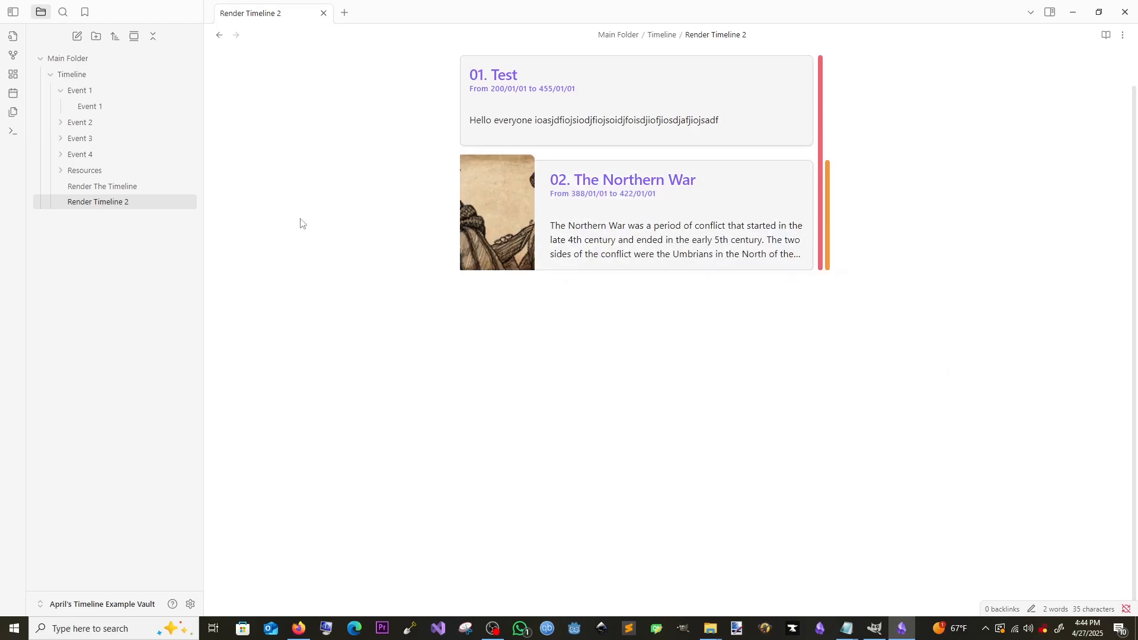
Open the Event 2 note and move its Scottish mercenaries image embed above the Northern War paragraph
{"action": "left_click", "coordinate": [50, 124]}
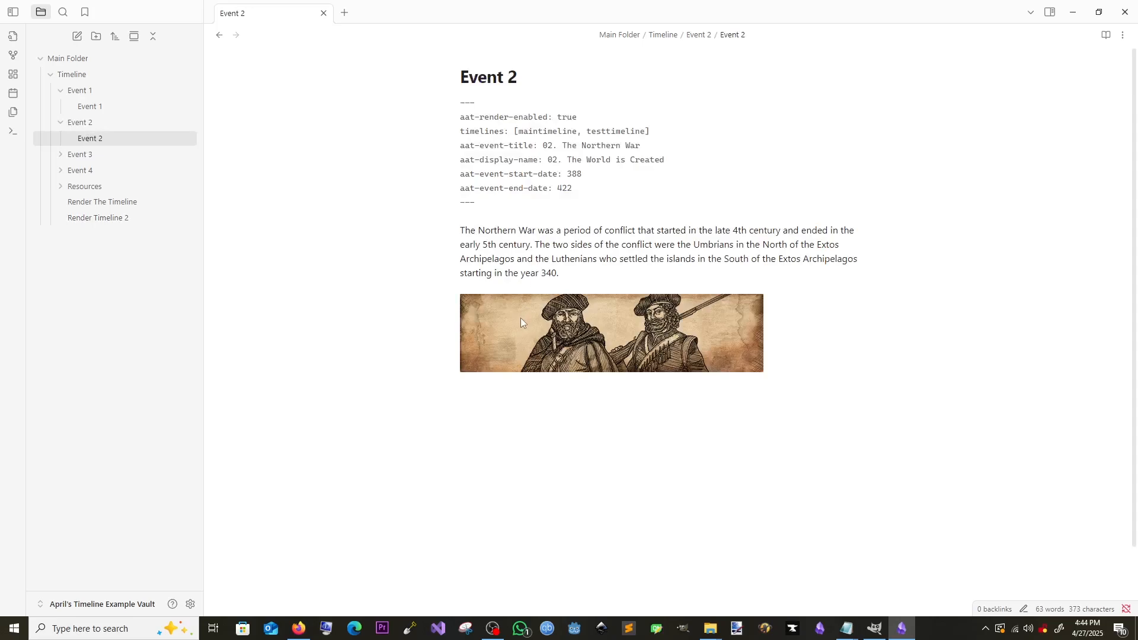
{"action": "left_click", "coordinate": [710, 452]}
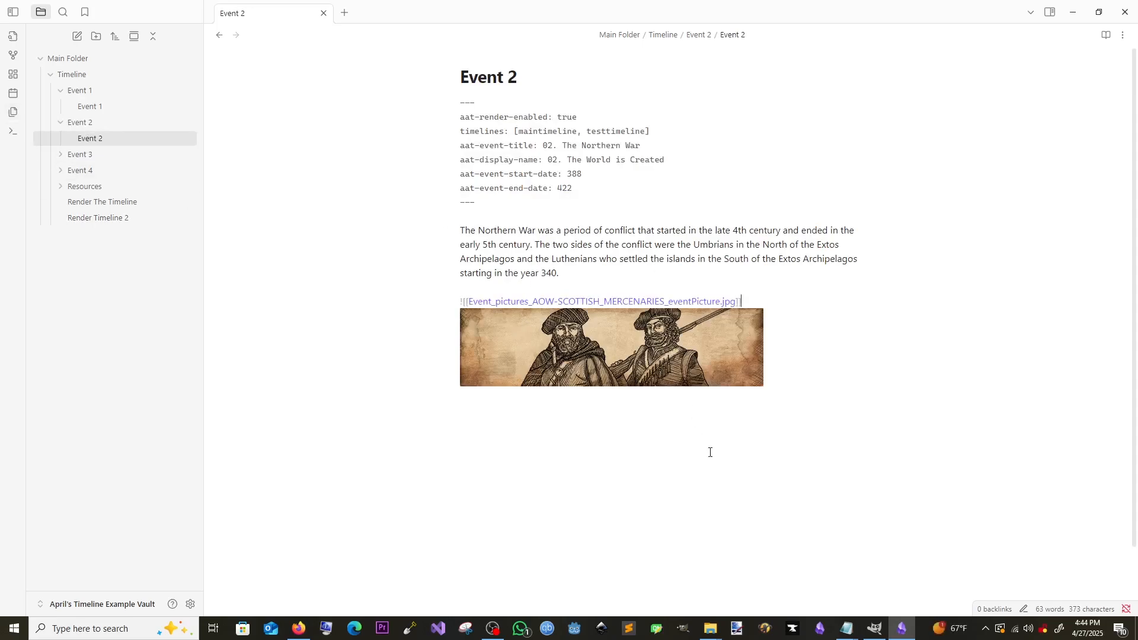
{"action": "key", "text": "Up"}
{"action": "key", "text": "Down"}
{"action": "key", "text": "shift+Right"}
{"action": "key", "text": "shift+Right"}
{"action": "key", "text": "shift+Right"}
{"action": "key", "text": "shift+Right"}
{"action": "key", "text": "shift+Right"}
{"action": "key", "text": "shift+Right"}
{"action": "key", "text": "shift+Right"}
{"action": "key", "text": "shift+Right"}
{"action": "key", "text": "shift+Right"}
{"action": "key", "text": "shift+Right"}
{"action": "key", "text": "shift+Right"}
{"action": "key", "text": "shift+Right"}
{"action": "key", "text": "shift+Right"}
{"action": "key", "text": "shift+Right"}
{"action": "key", "text": "shift+Right"}
{"action": "key", "text": "shift+Right"}
{"action": "key", "text": "shift+Right"}
{"action": "key", "text": "shift+Right"}
{"action": "key", "text": "shift+Right"}
{"action": "key", "text": "shift+Right"}
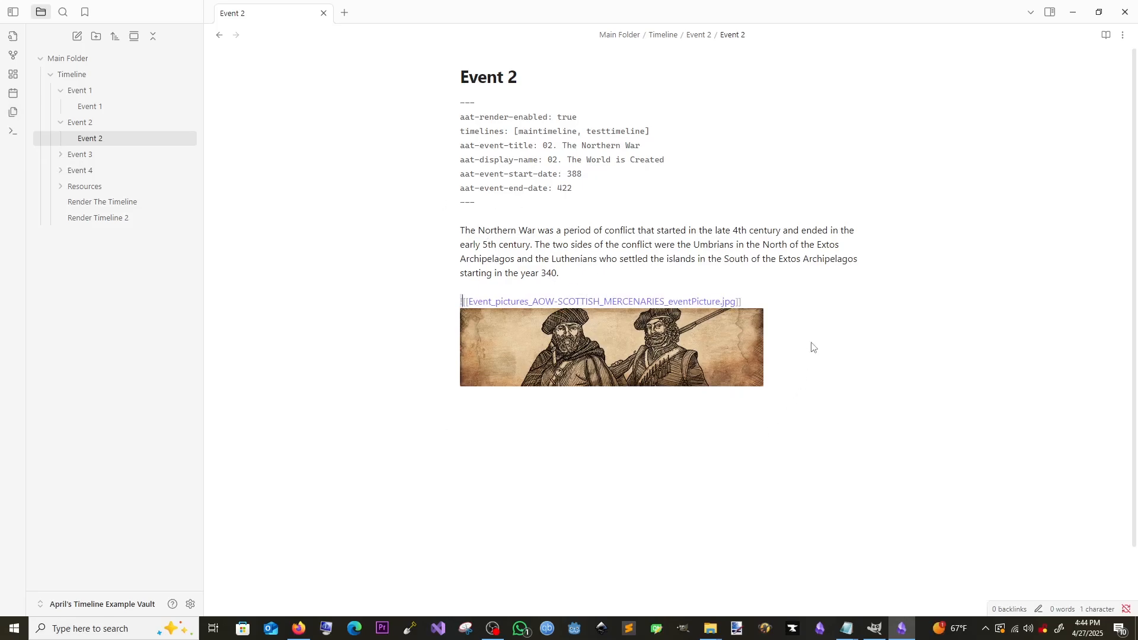
{"action": "key", "text": "shift+Right"}
{"action": "key", "text": "shift+Right"}
{"action": "key", "text": "shift+Right"}
{"action": "key", "text": "shift+Right"}
{"action": "key", "text": "shift+Right"}
{"action": "key", "text": "shift+Right"}
{"action": "key", "text": "shift+Right"}
{"action": "key", "text": "shift+Right"}
{"action": "key", "text": "shift+Right"}
{"action": "key", "text": "shift+Right"}
{"action": "key", "text": "shift+Right"}
{"action": "key", "text": "shift+Right"}
{"action": "key", "text": "shift+Right"}
{"action": "key", "text": "shift+Right"}
{"action": "key", "text": "shift+Right"}
{"action": "key", "text": "shift+Right"}
{"action": "key", "text": "shift+Right"}
{"action": "key", "text": "shift+Right"}
{"action": "key", "text": "shift+Right"}
{"action": "key", "text": "shift+Right"}
{"action": "key", "text": "ctrl+c"}
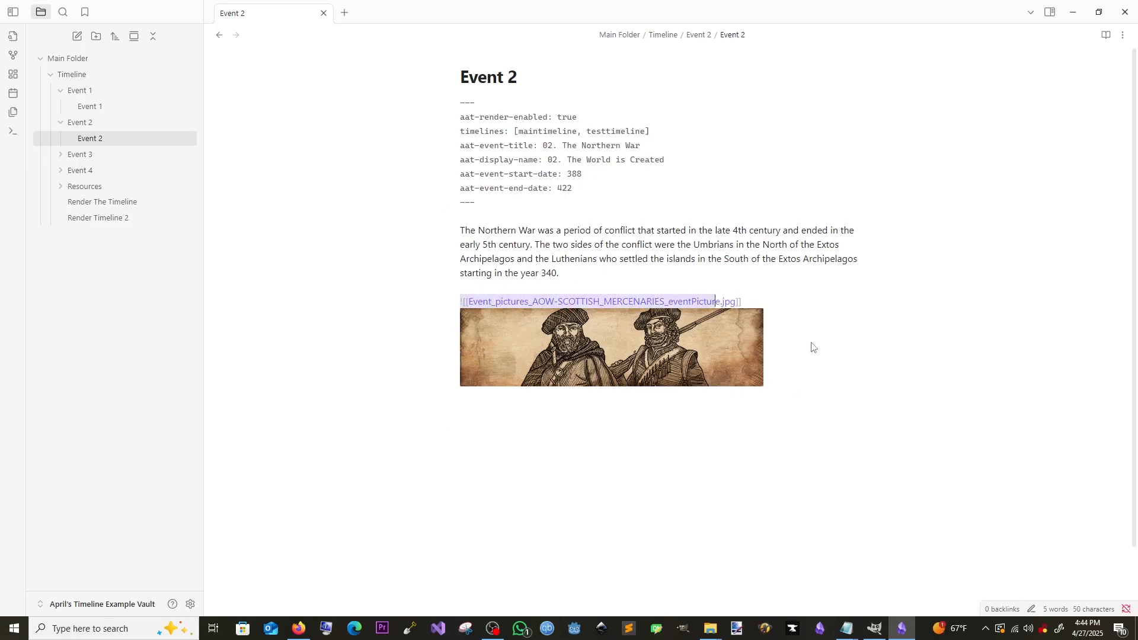
{"action": "key", "text": "BackSpace"}
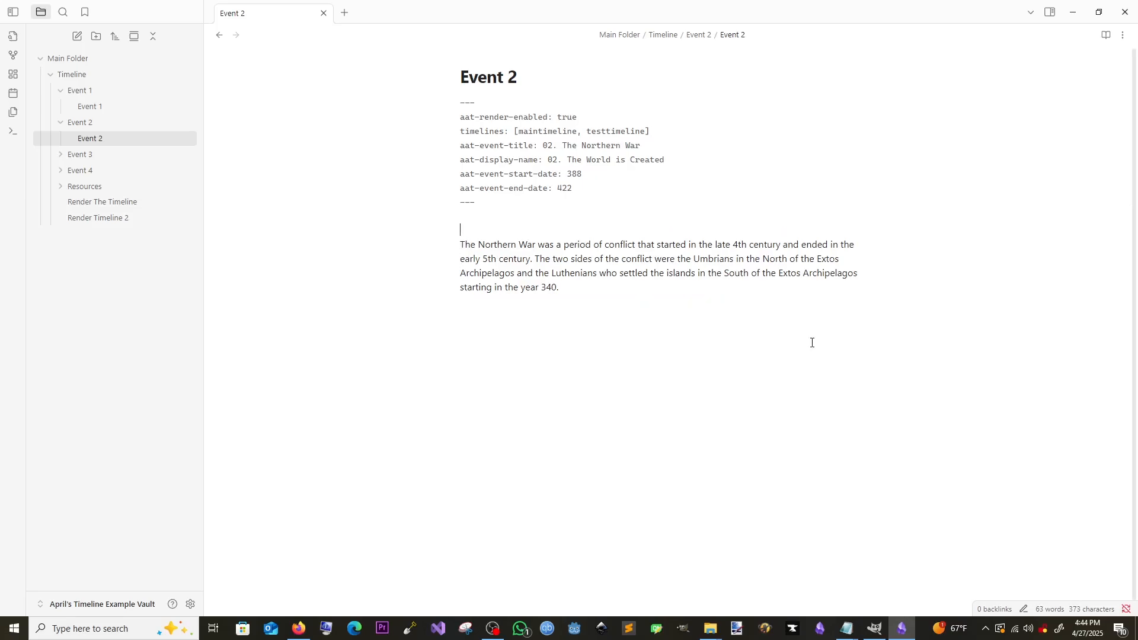
{"action": "key", "text": "ctrl+v"}
{"action": "key", "text": "Return"}
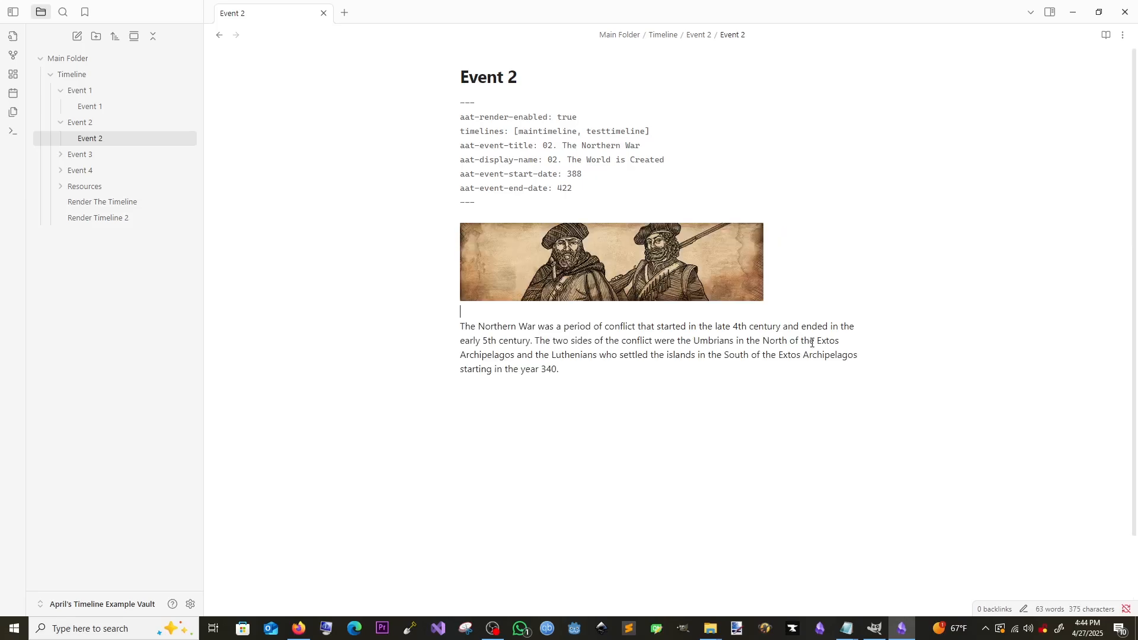
Open Render Timeline 2 and preview the full note of the 02. The Northern War card
{"action": "left_click", "coordinate": [139, 219]}
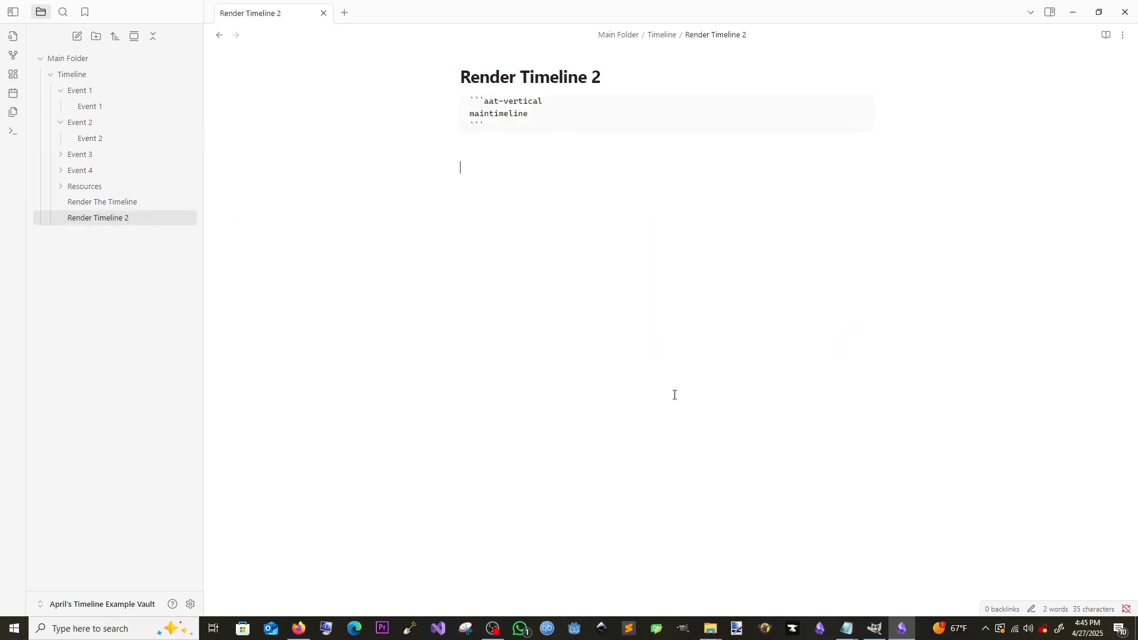
{"action": "mouse_move", "coordinate": [595, 211]}
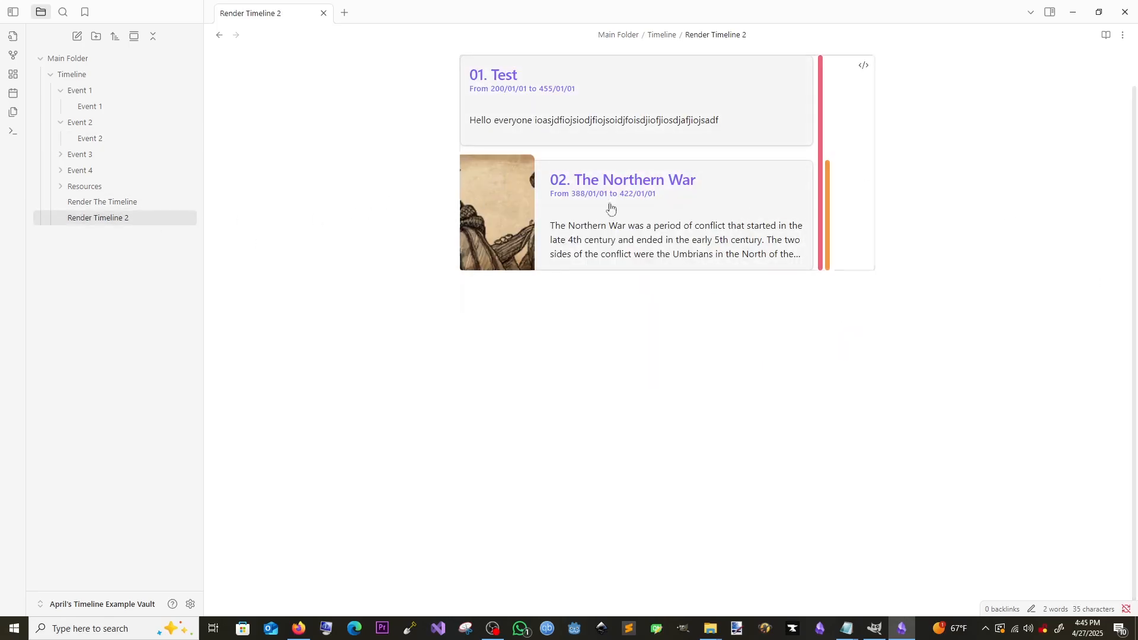
{"action": "mouse_move", "coordinate": [517, 166]}
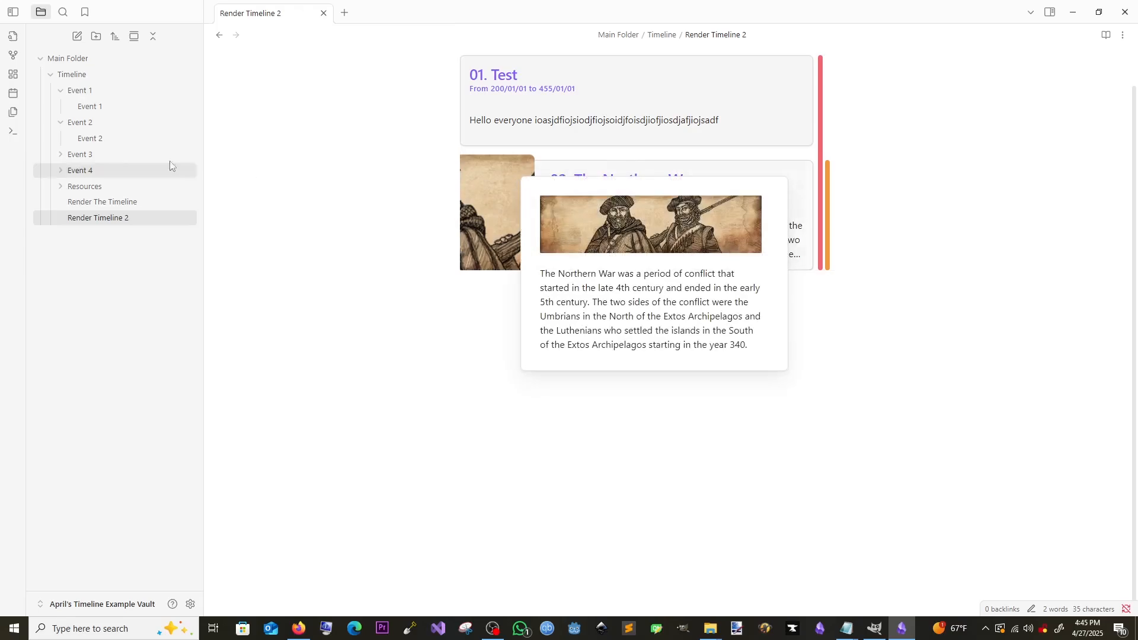
Return to Event 2 and undo the image move, restoring the Scottish mercenaries picture below the Northern War paragraph
{"action": "left_click", "coordinate": [89, 137]}
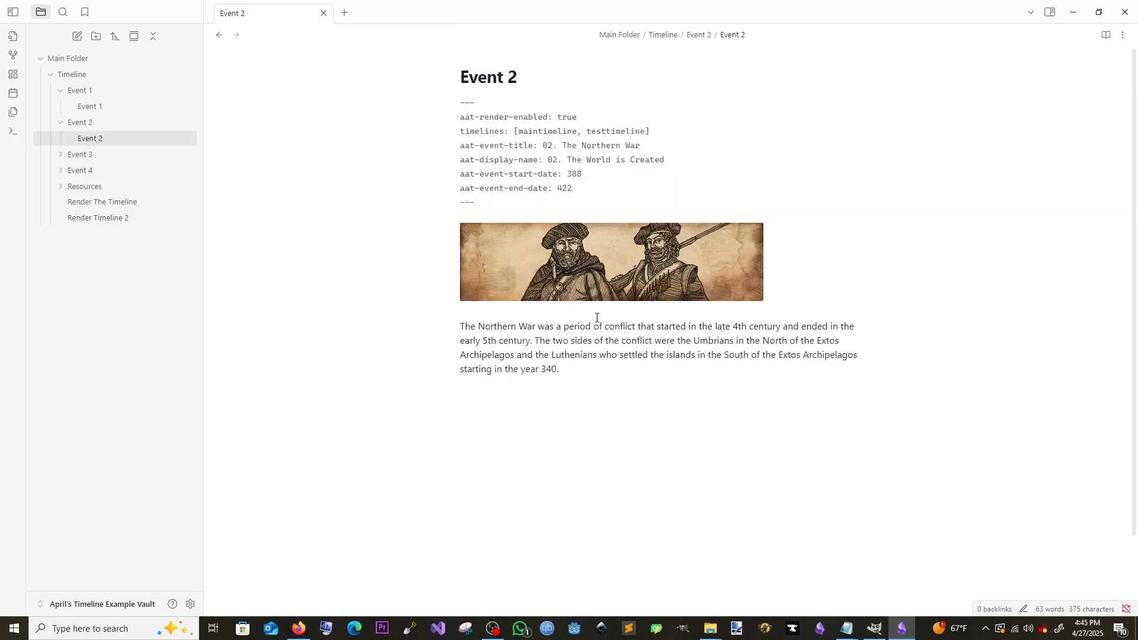
{"action": "left_click", "coordinate": [856, 295]}
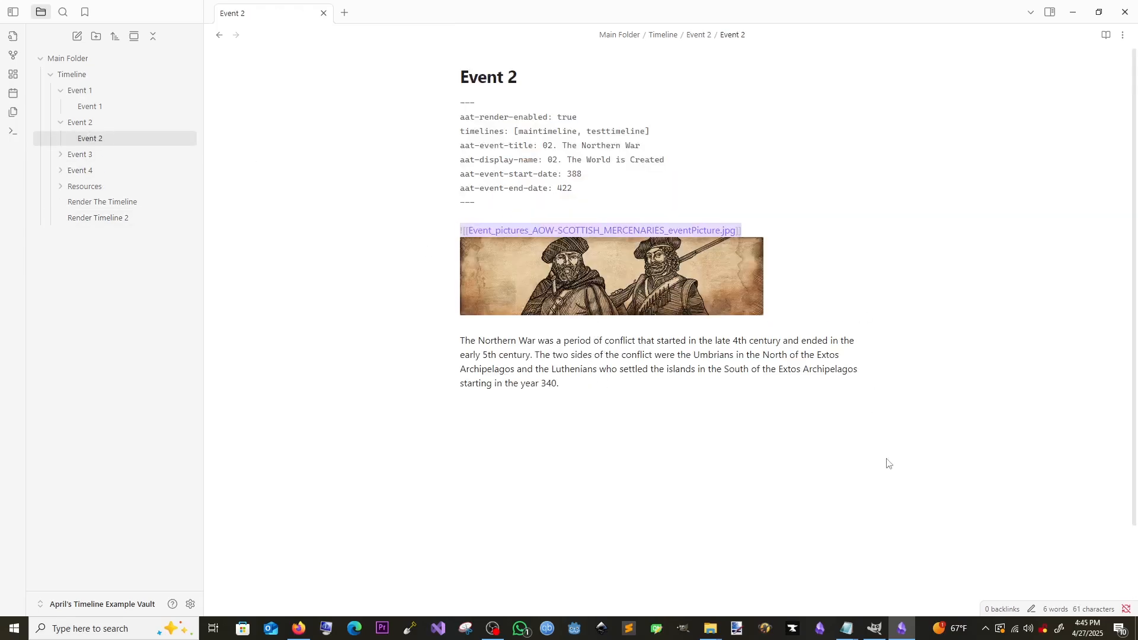
{"action": "key", "text": "Down"}
{"action": "key", "text": "Delete"}
{"action": "key", "text": "ctrl+z"}
{"action": "key", "text": "ctrl+z"}
{"action": "key", "text": "ctrl+z"}
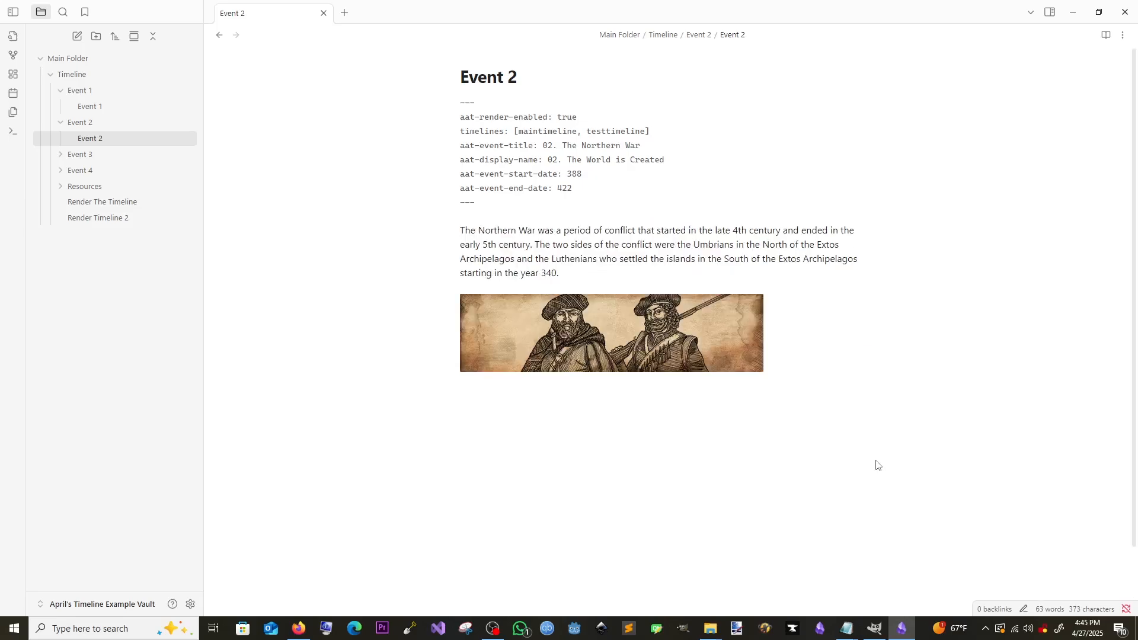
Compare the Event 2 note with Render Timeline 2 and preview the 02. The Northern War and 01. Test cards
{"action": "left_click", "coordinate": [124, 222]}
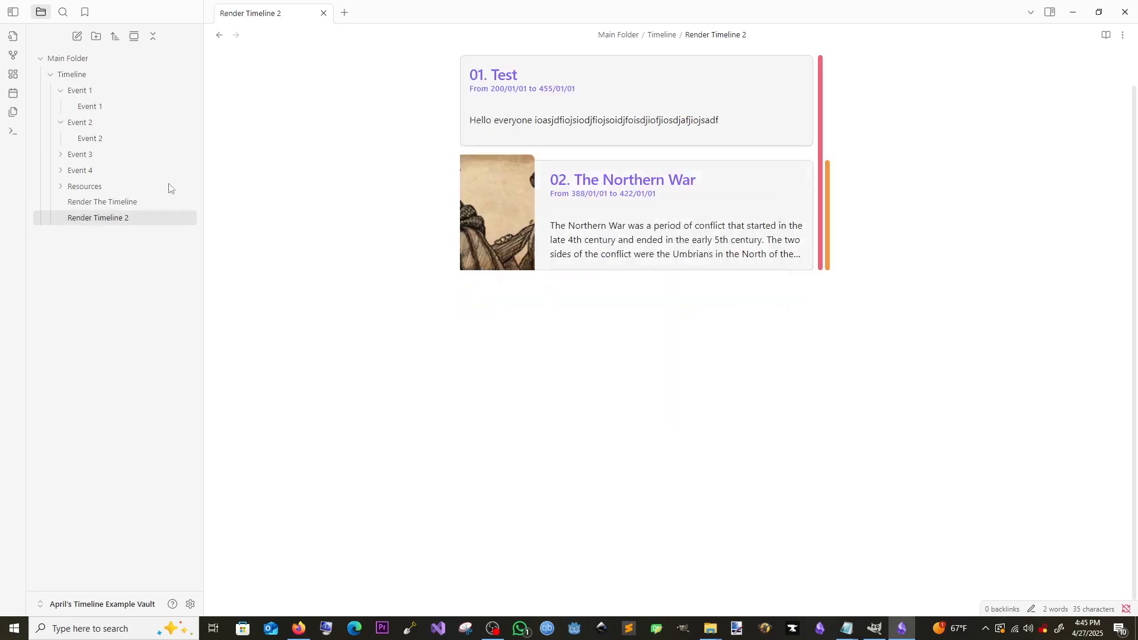
{"action": "left_click", "coordinate": [87, 143]}
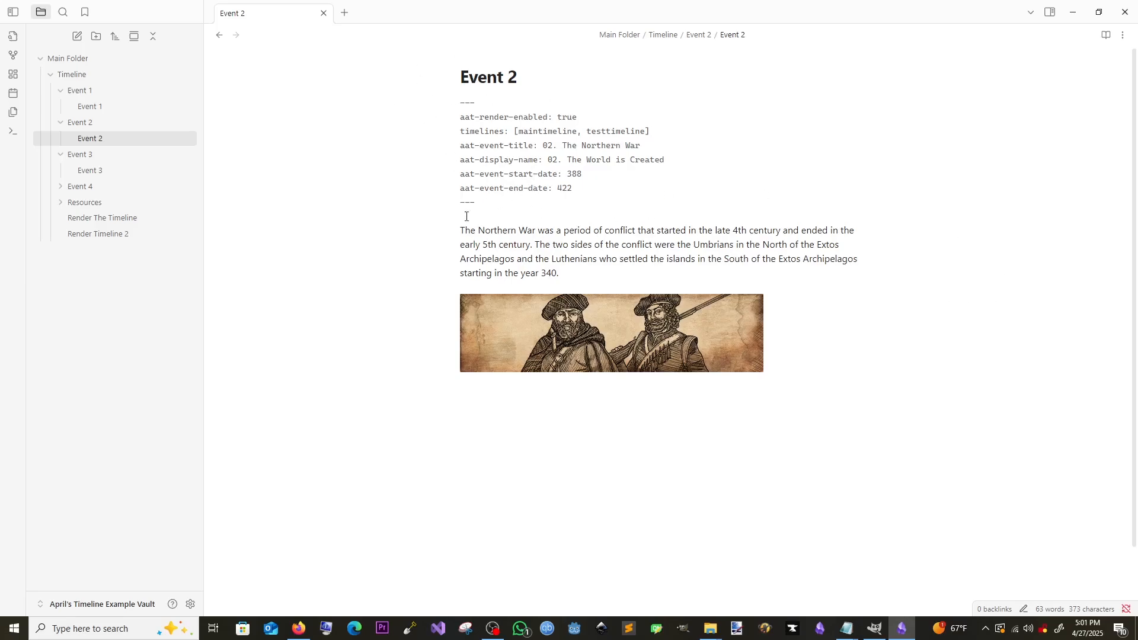
{"action": "left_click", "coordinate": [152, 245]}
{"action": "mouse_move", "coordinate": [604, 217]}
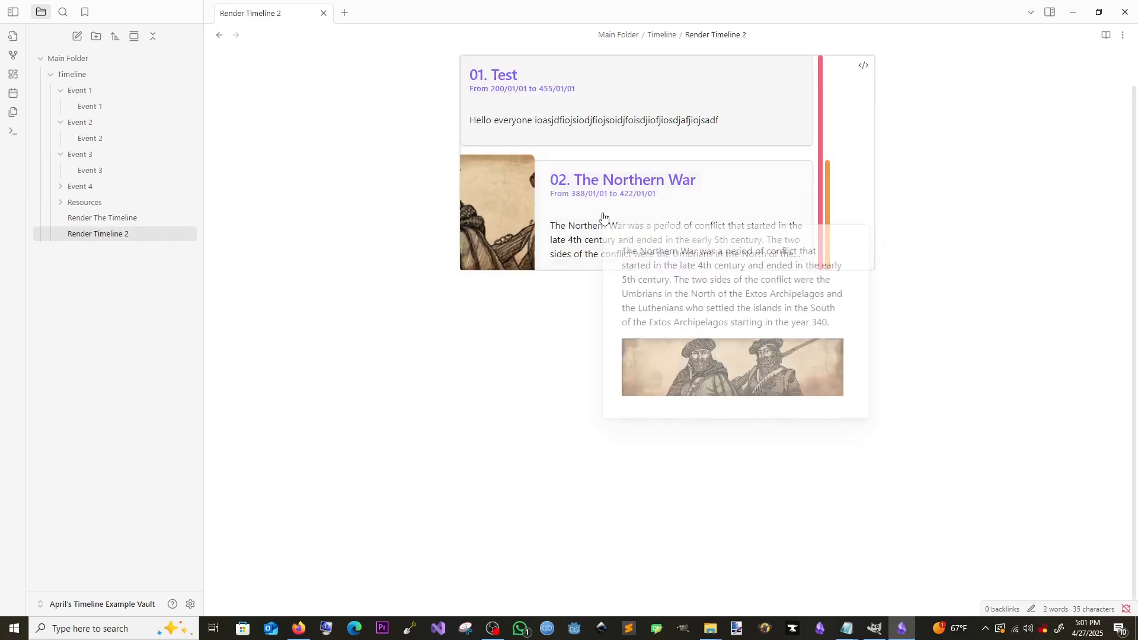
{"action": "scroll", "coordinate": [371, 112], "scroll_direction": "up", "scroll_amount": 1}
{"action": "mouse_move", "coordinate": [483, 141]}
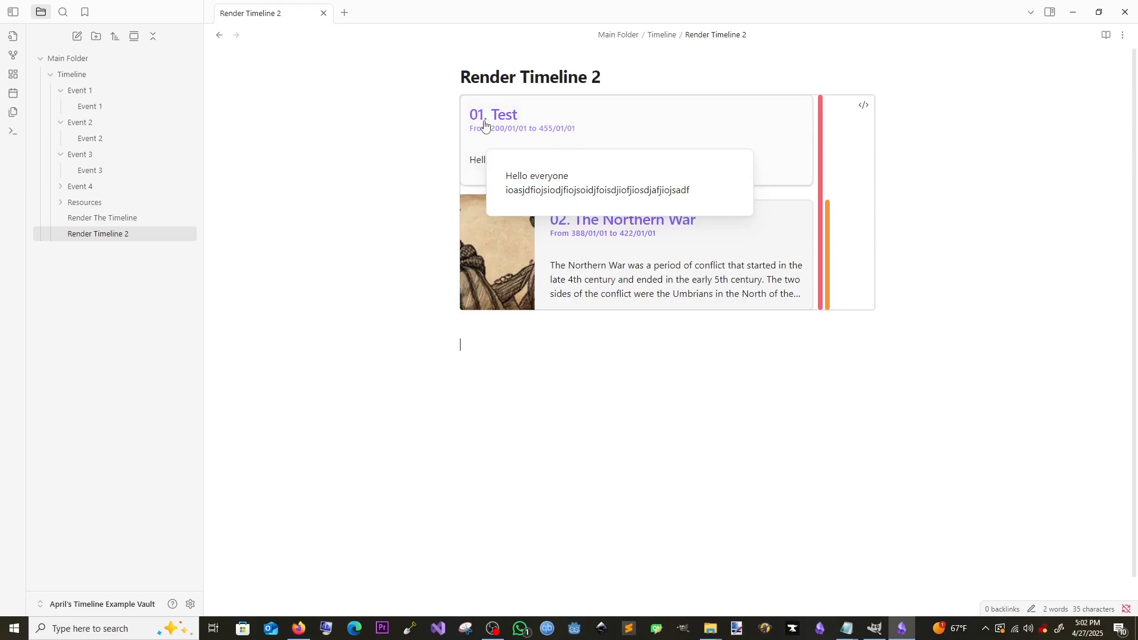
Open the April's Automatic Timelines settings and examine the advanced date format options, including parser regex, display format and tokens
{"action": "left_click", "coordinate": [192, 603]}
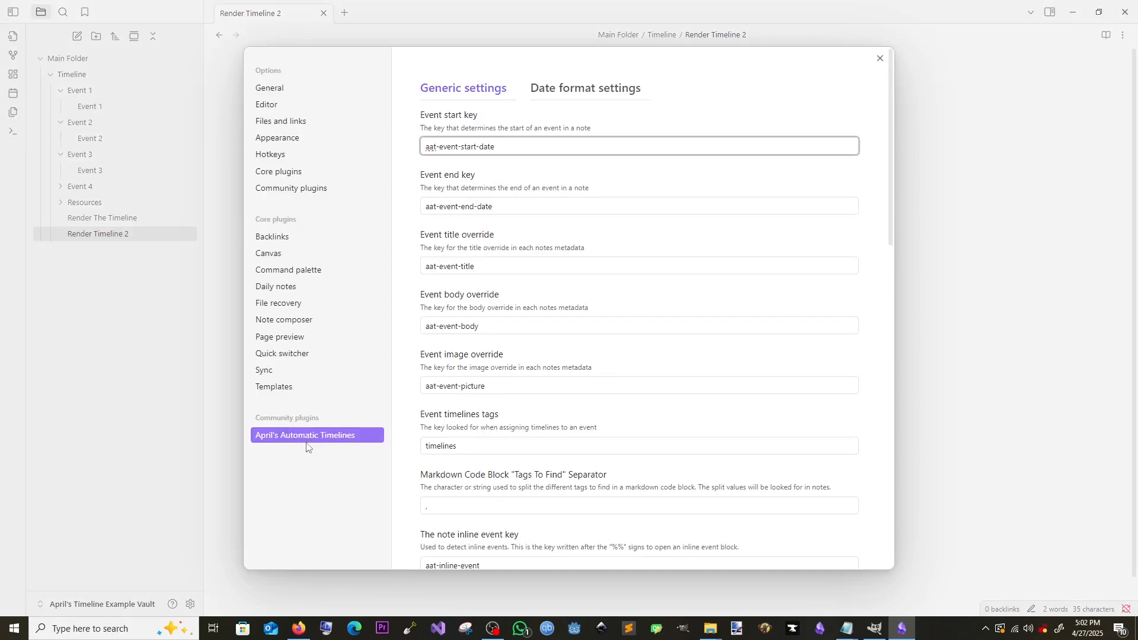
{"action": "left_click", "coordinate": [565, 95]}
{"action": "left_click", "coordinate": [568, 147]}
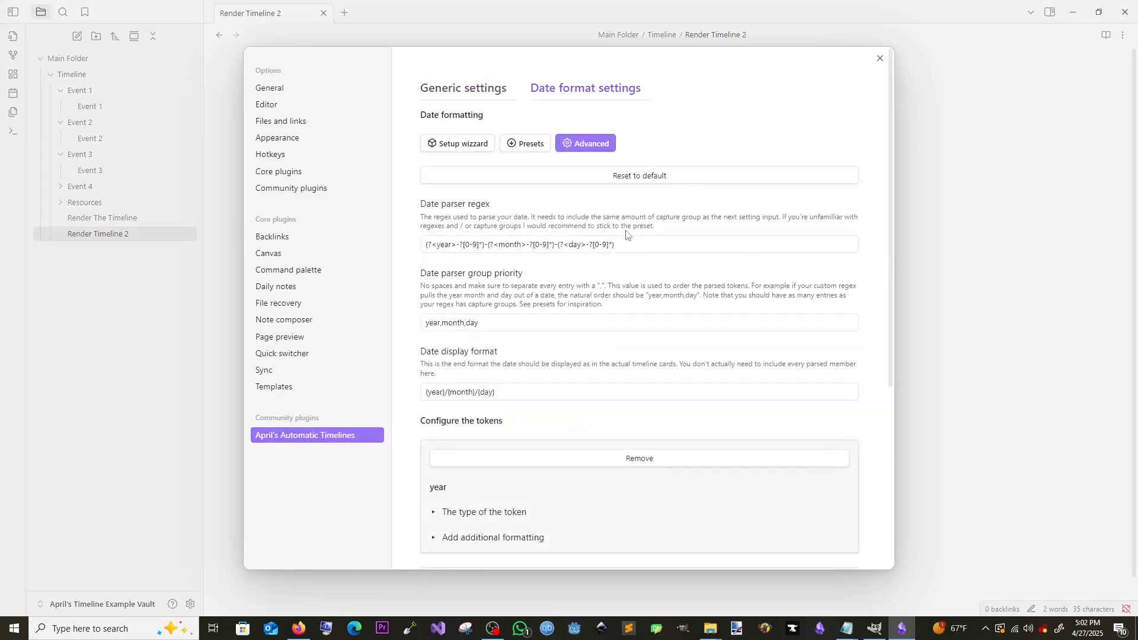
{"action": "scroll", "coordinate": [626, 235], "scroll_direction": "down", "scroll_amount": 3}
{"action": "scroll", "coordinate": [626, 236], "scroll_direction": "up", "scroll_amount": 2}
{"action": "scroll", "coordinate": [579, 250], "scroll_direction": "down", "scroll_amount": 3}
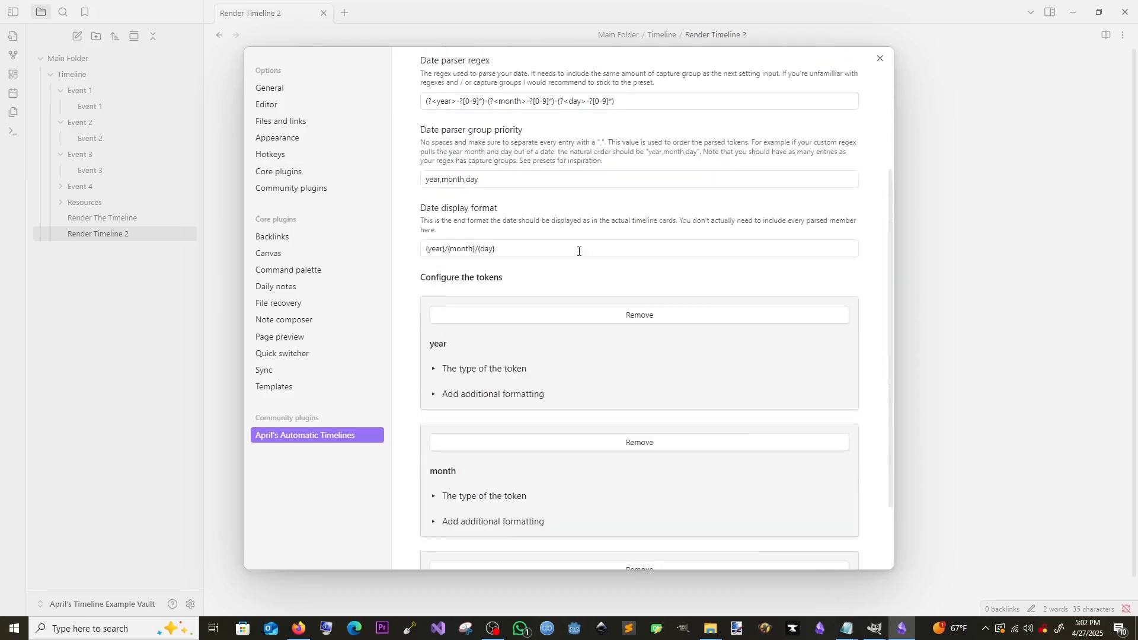
{"action": "scroll", "coordinate": [579, 251], "scroll_direction": "up", "scroll_amount": 3}
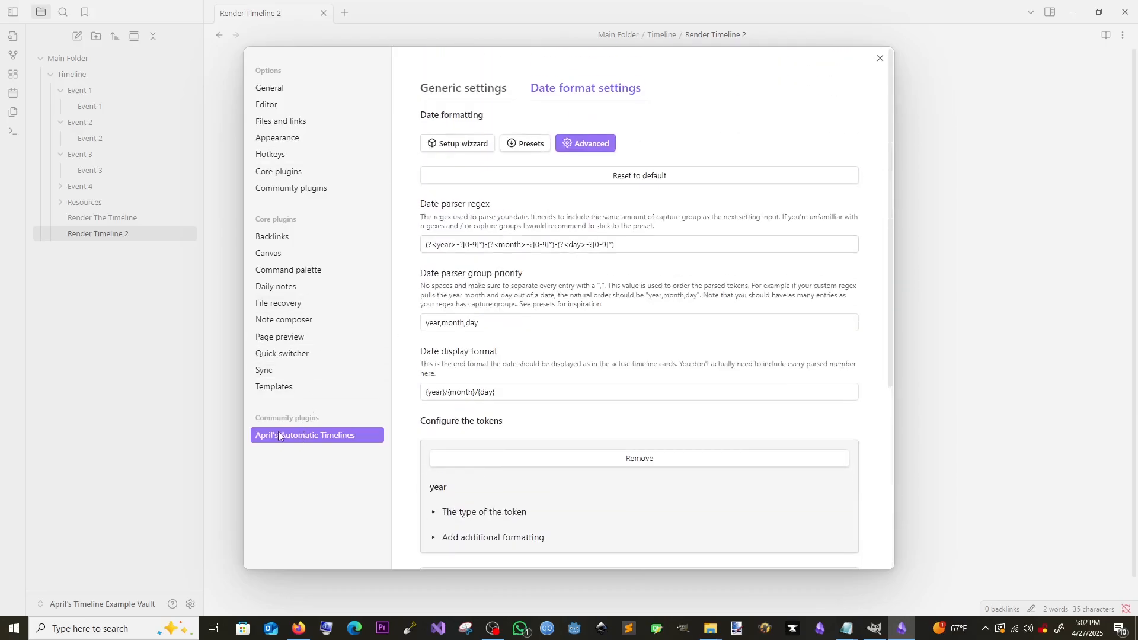
Review the plugin's generic settings, from the event metadata keys to the inline event, note tag and Fantasy Calendar options
{"action": "left_click", "coordinate": [458, 98]}
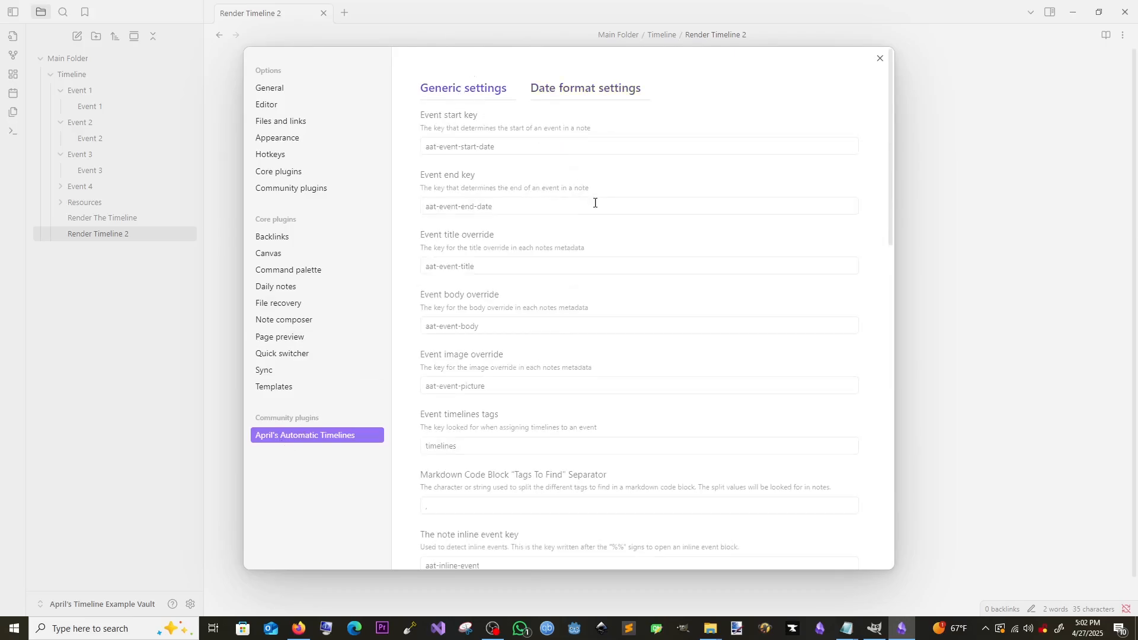
{"action": "scroll", "coordinate": [600, 214], "scroll_direction": "down", "scroll_amount": 15}
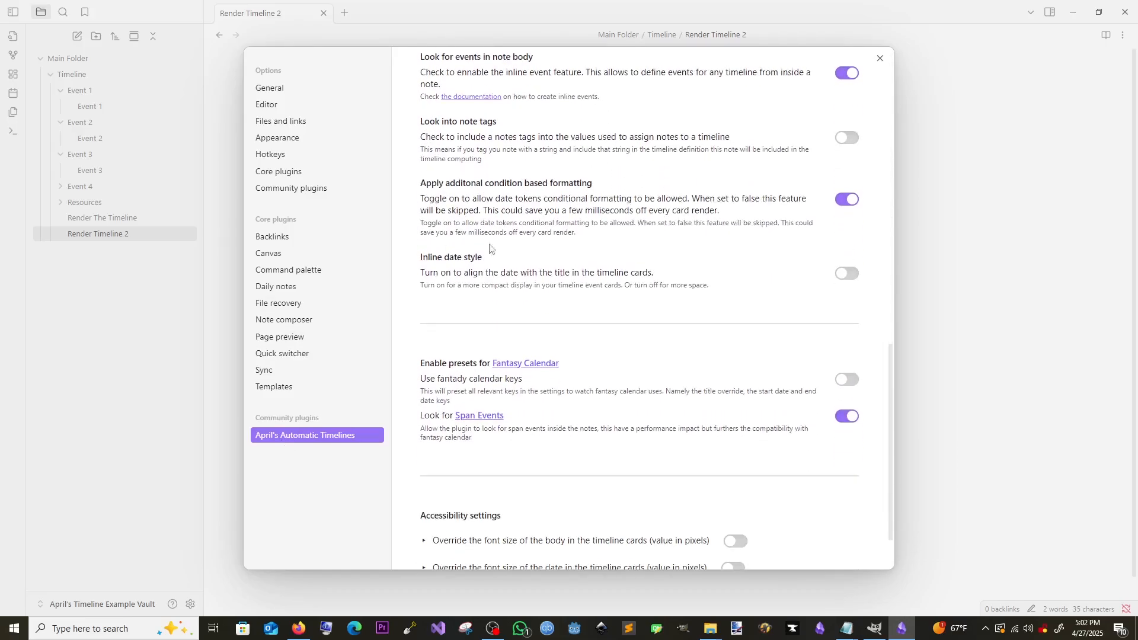
{"action": "scroll", "coordinate": [579, 218], "scroll_direction": "up", "scroll_amount": 15}
{"action": "scroll", "coordinate": [468, 127], "scroll_direction": "down", "scroll_amount": 10}
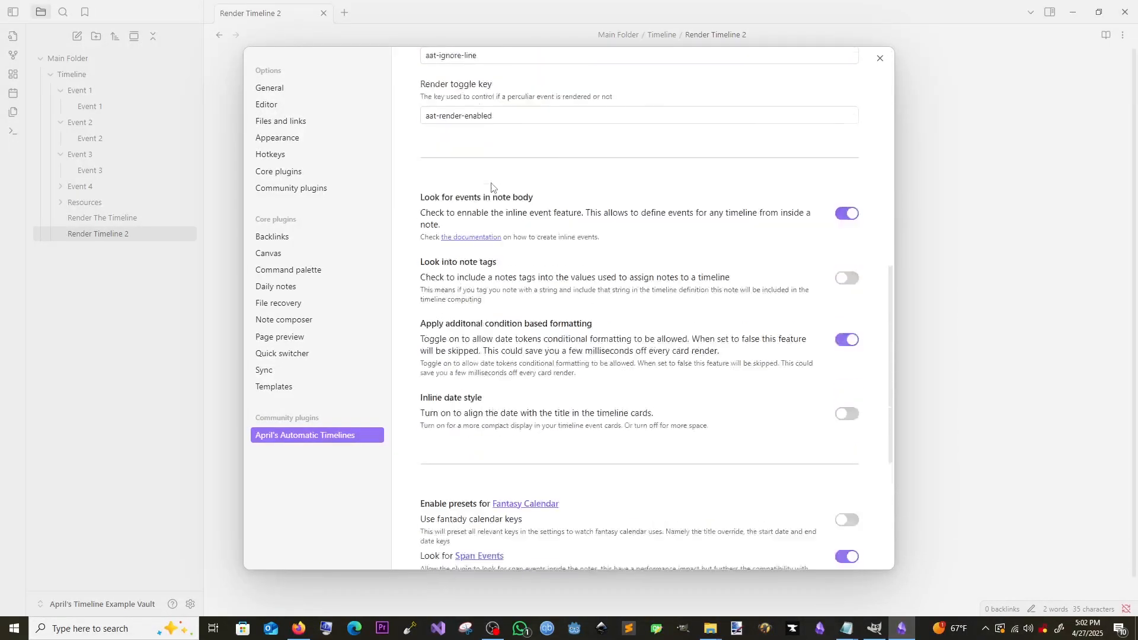
{"action": "scroll", "coordinate": [415, 178], "scroll_direction": "up", "scroll_amount": 1}
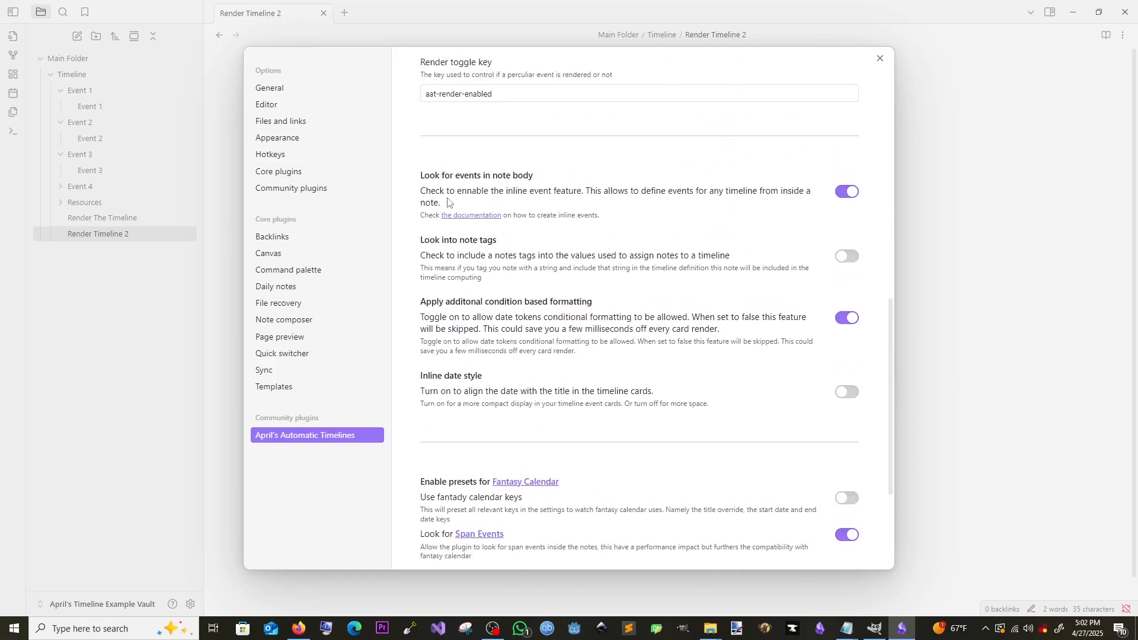
Read the April's Automatic Timelines documentation from the installed community plugins, covering usage, metadata keys and date formats, and close the settings
{"action": "left_click", "coordinate": [285, 191]}
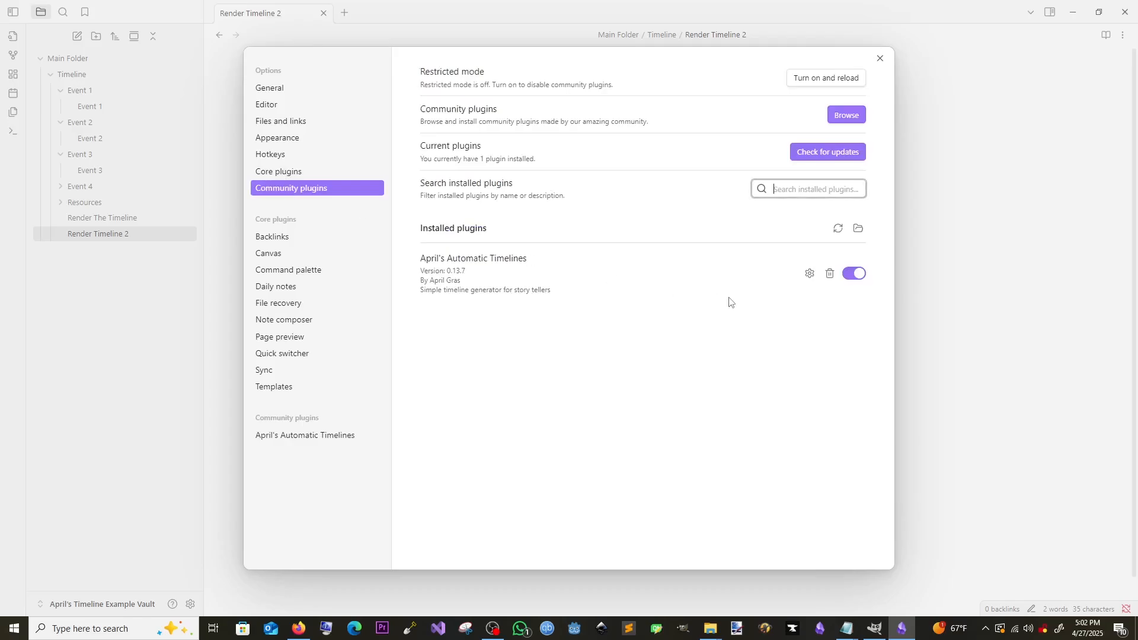
{"action": "left_click", "coordinate": [483, 268]}
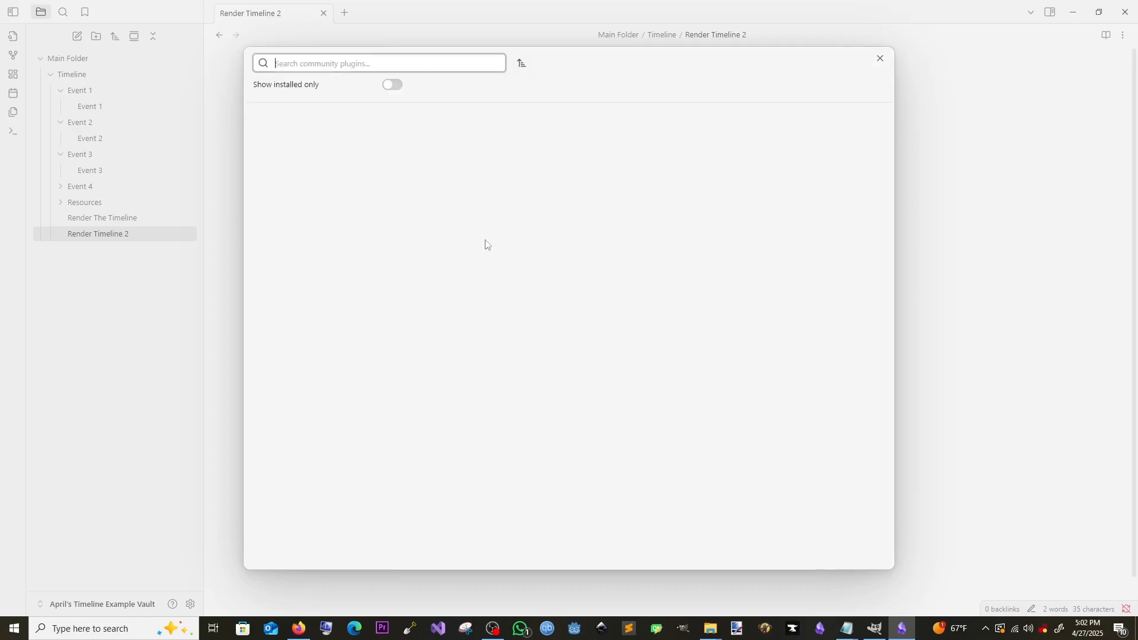
{"action": "scroll", "coordinate": [539, 278], "scroll_direction": "down", "scroll_amount": 2}
{"action": "scroll", "coordinate": [539, 278], "scroll_direction": "down", "scroll_amount": 20}
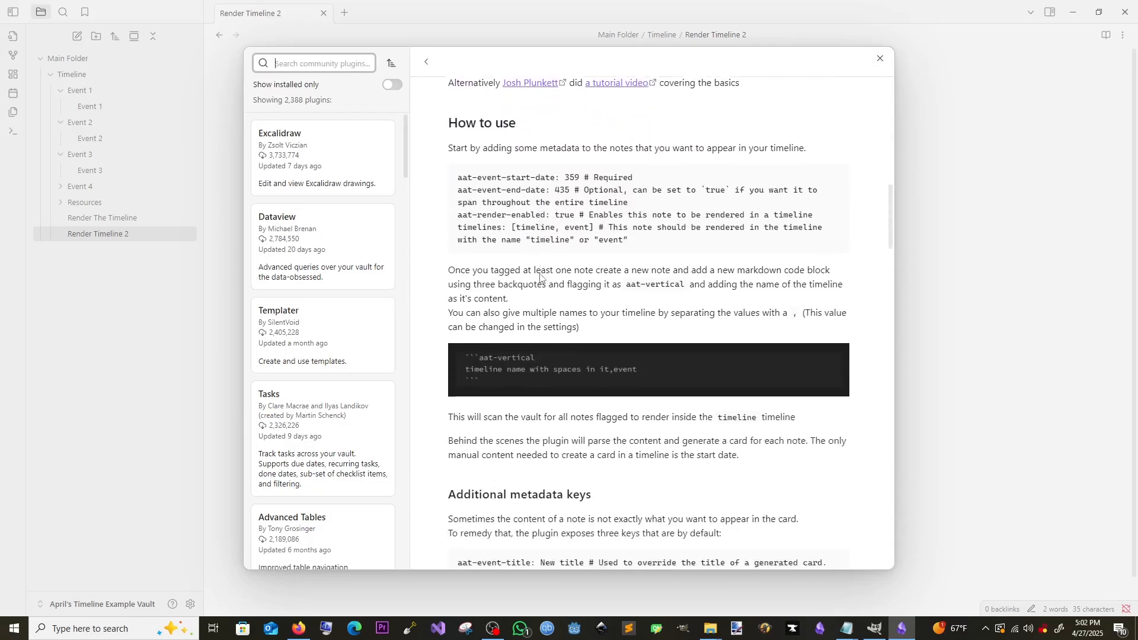
{"action": "scroll", "coordinate": [545, 267], "scroll_direction": "down", "scroll_amount": 20}
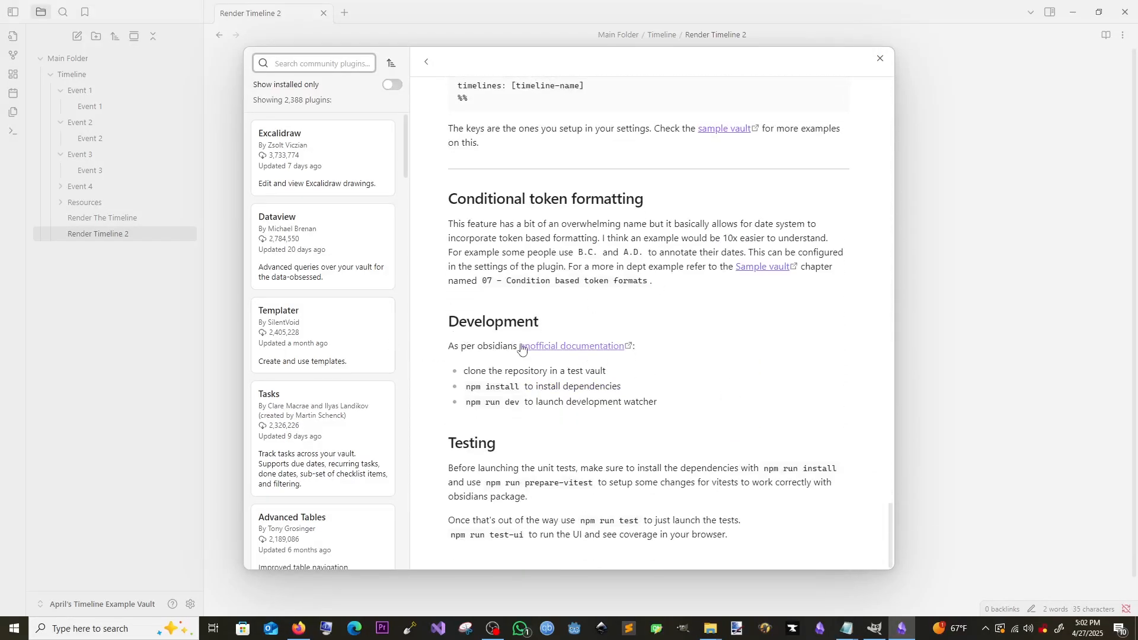
{"action": "scroll", "coordinate": [686, 317], "scroll_direction": "up", "scroll_amount": 8}
{"action": "scroll", "coordinate": [688, 318], "scroll_direction": "down", "scroll_amount": 8}
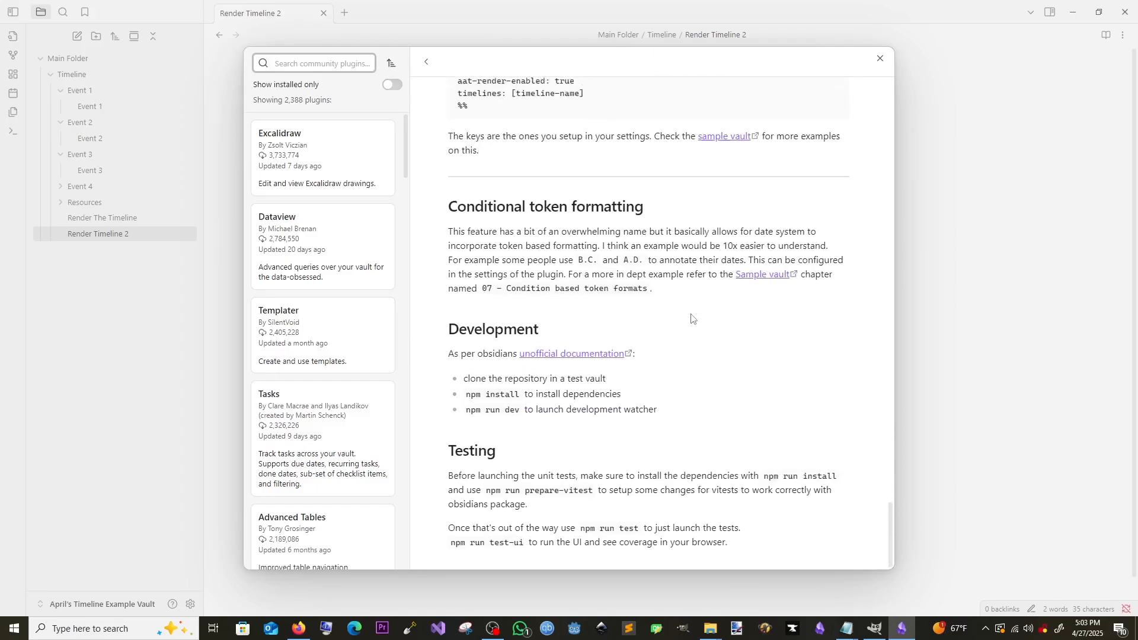
{"action": "scroll", "coordinate": [695, 320], "scroll_direction": "up", "scroll_amount": 4}
{"action": "scroll", "coordinate": [707, 332], "scroll_direction": "up", "scroll_amount": 20}
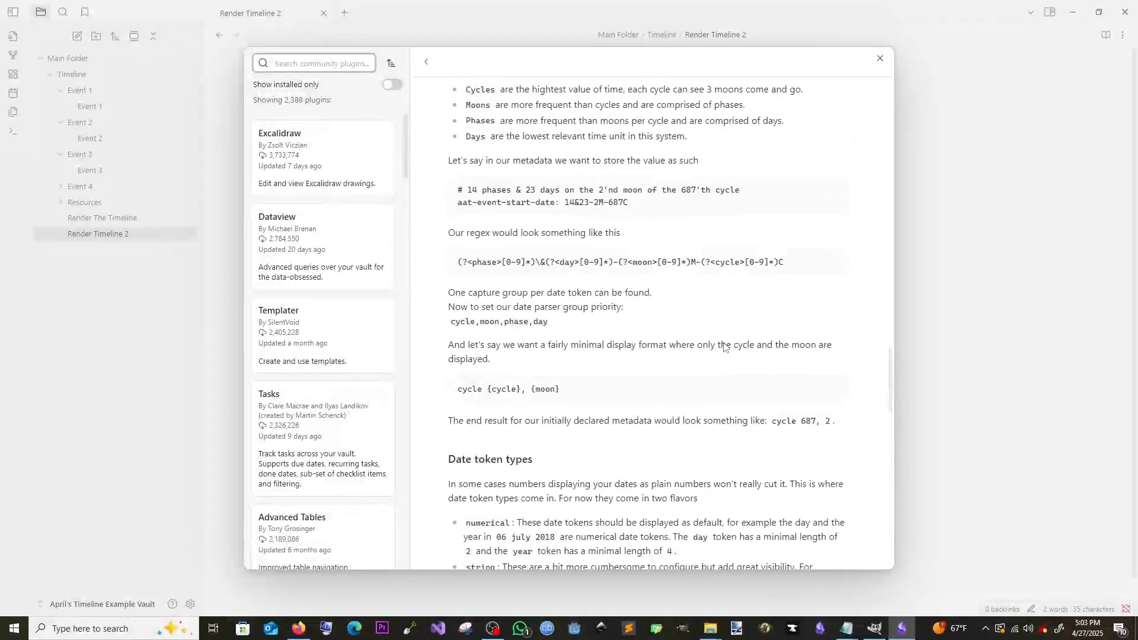
{"action": "scroll", "coordinate": [724, 343], "scroll_direction": "down", "scroll_amount": 2}
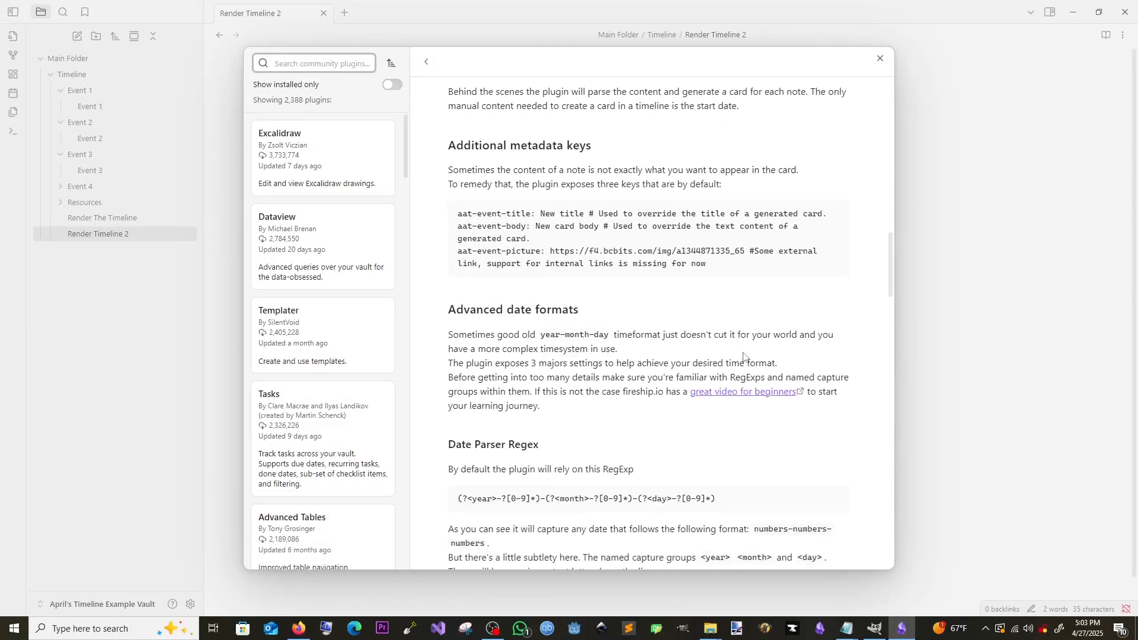
{"action": "scroll", "coordinate": [744, 355], "scroll_direction": "up", "scroll_amount": 12}
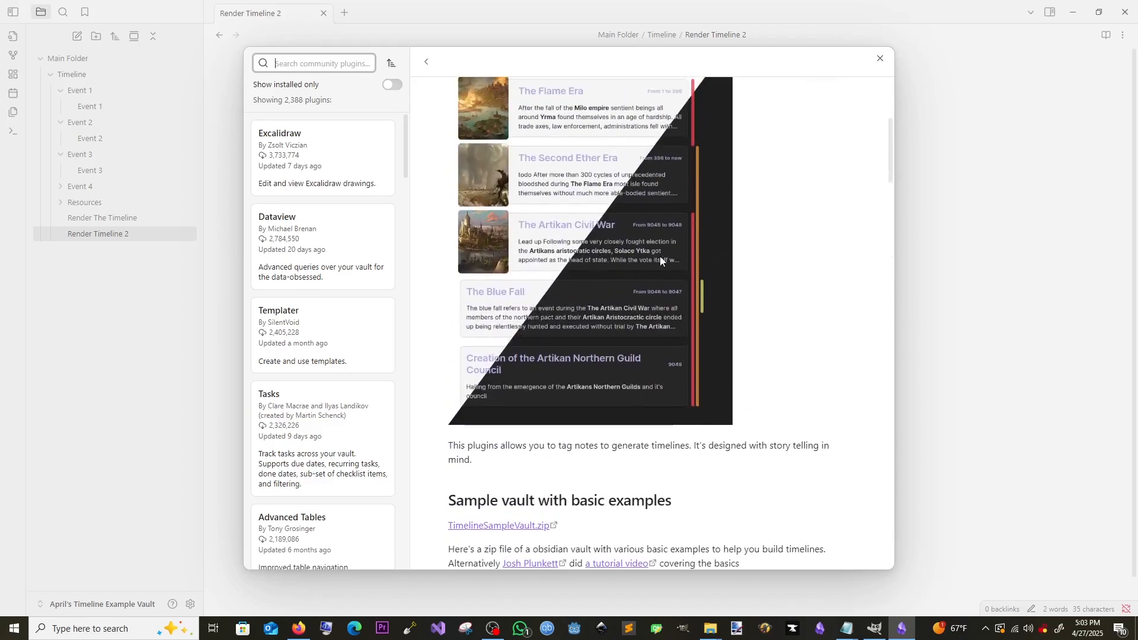
{"action": "scroll", "coordinate": [292, 513], "scroll_direction": "down", "scroll_amount": 6}
{"action": "left_click", "coordinate": [925, 233]}
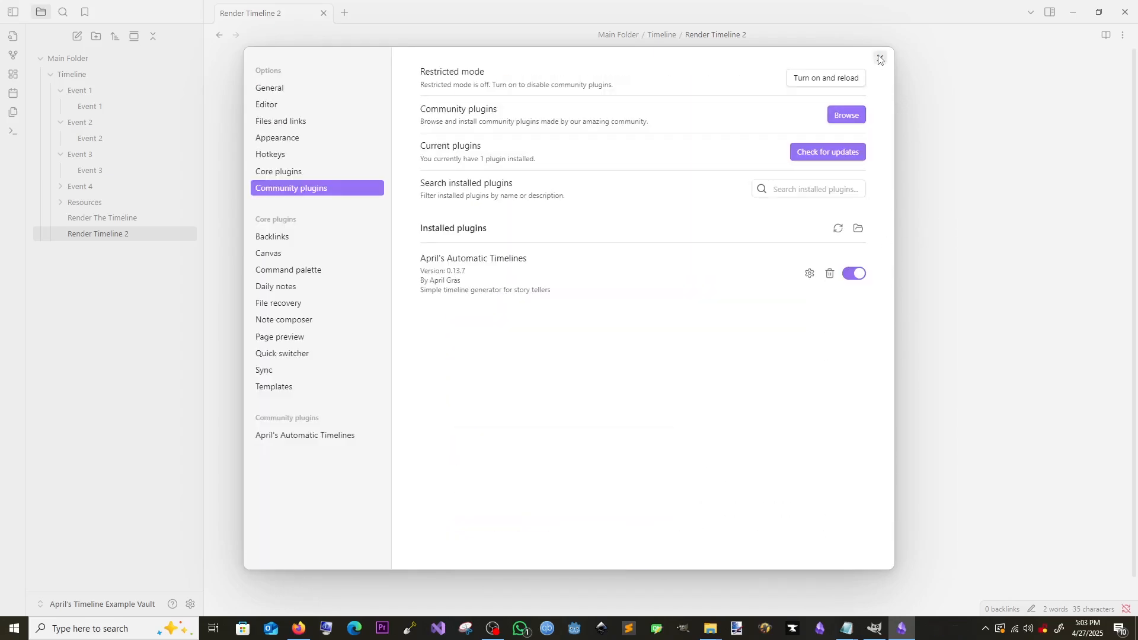
{"action": "left_click", "coordinate": [880, 57]}
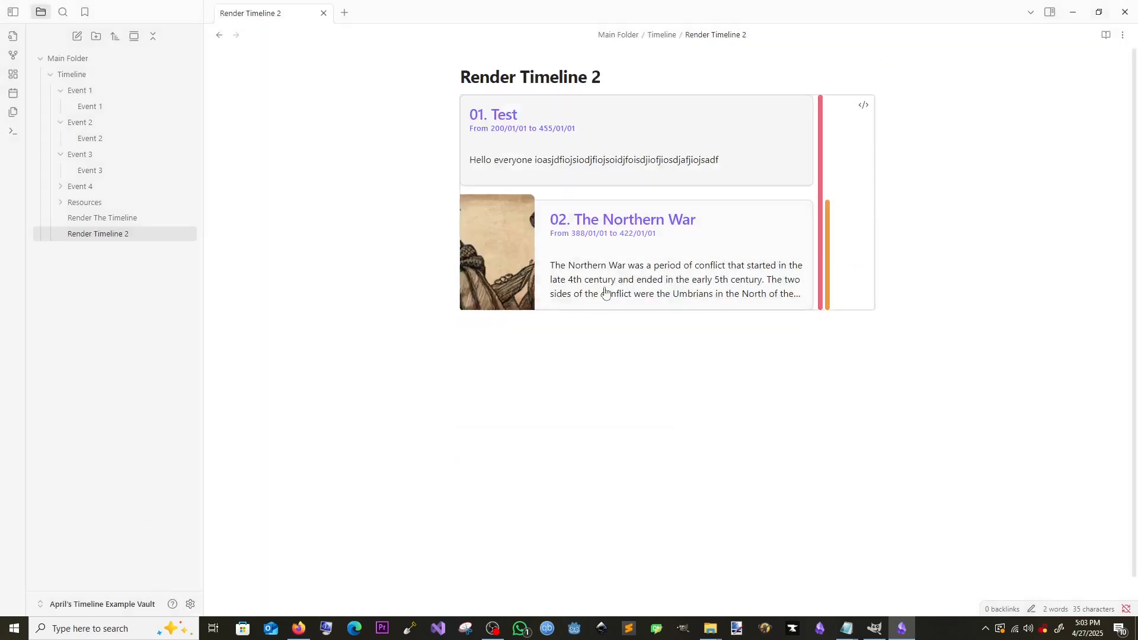
Reopen the advanced date format settings of April's Automatic Timelines, look through them again and close the settings
{"action": "left_click", "coordinate": [189, 603]}
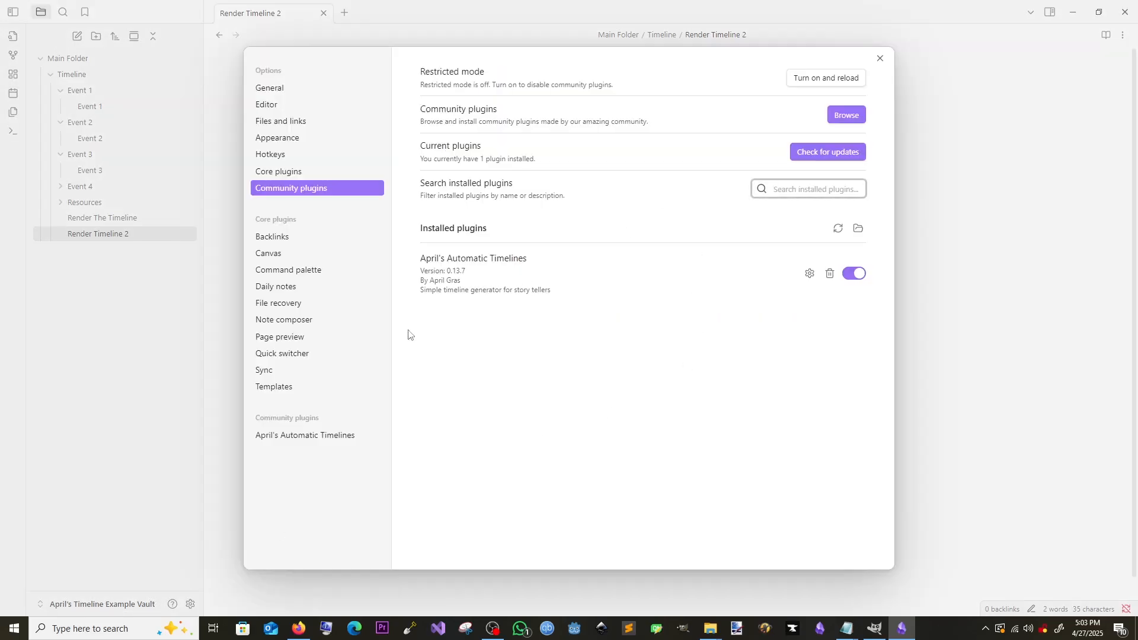
{"action": "left_click", "coordinate": [328, 435]}
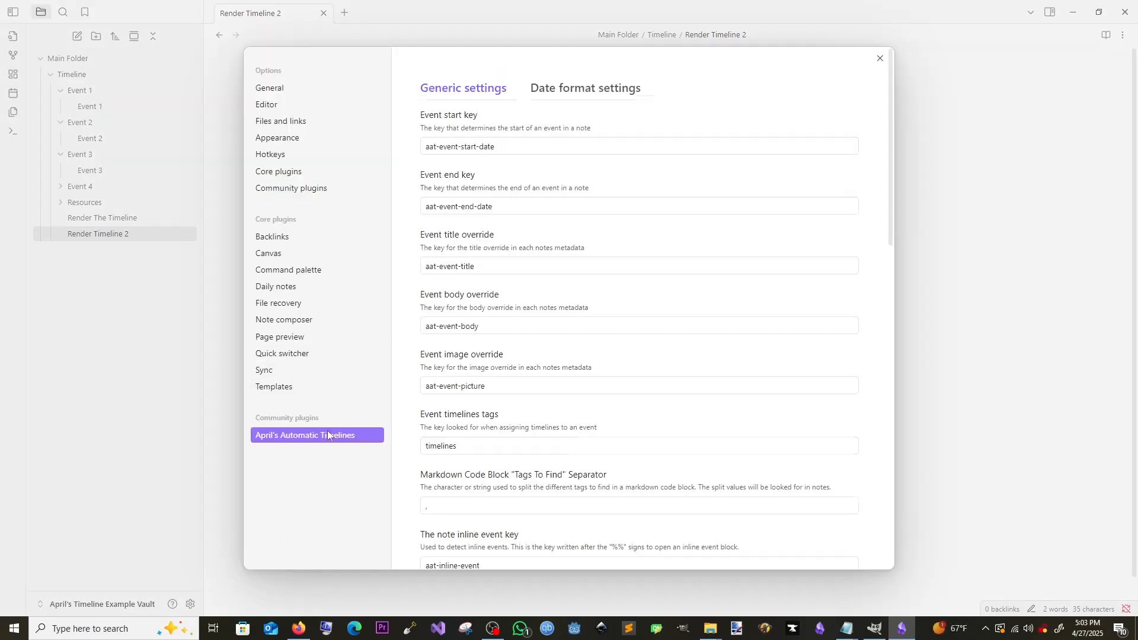
{"action": "left_click", "coordinate": [609, 90]}
{"action": "left_click", "coordinate": [596, 143]}
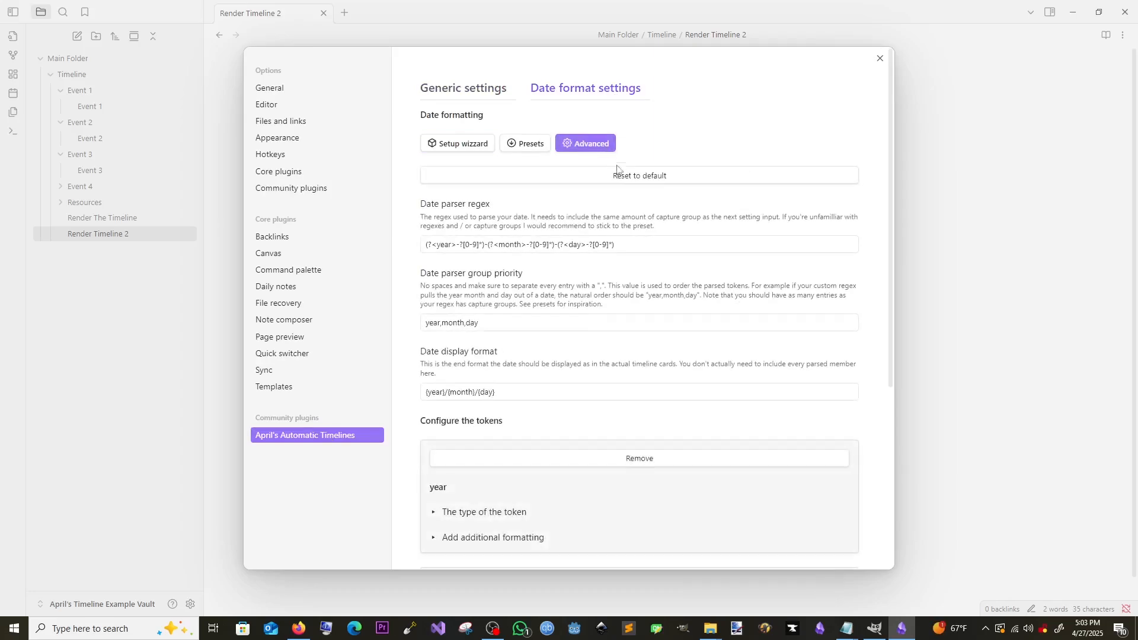
{"action": "scroll", "coordinate": [616, 171], "scroll_direction": "down", "scroll_amount": 4}
{"action": "scroll", "coordinate": [620, 172], "scroll_direction": "up", "scroll_amount": 3}
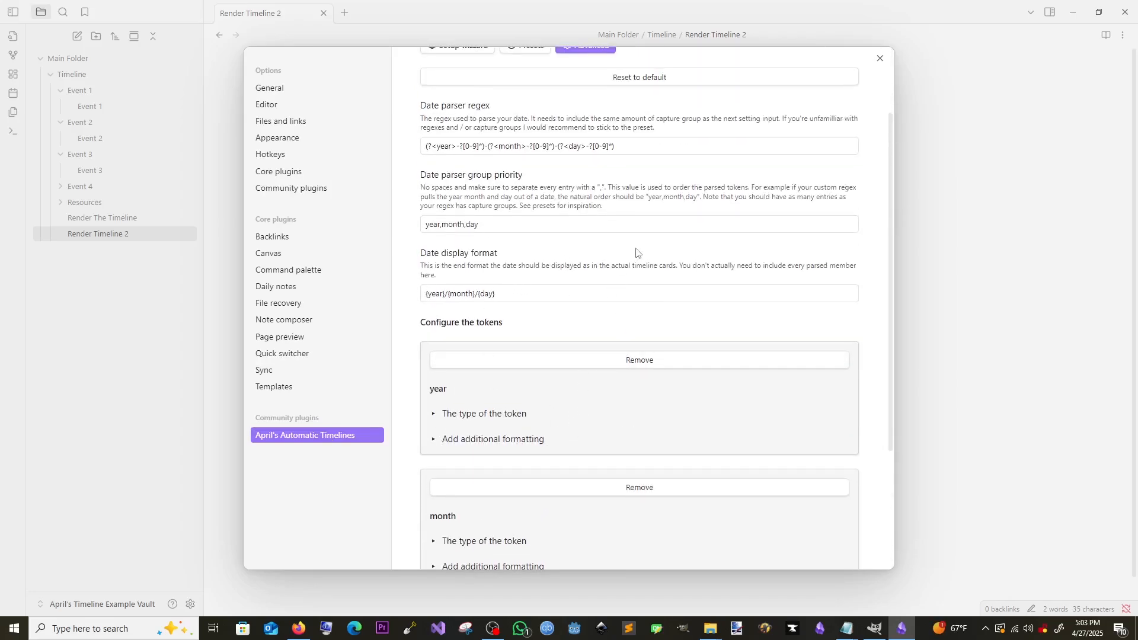
{"action": "left_click", "coordinate": [1000, 143]}
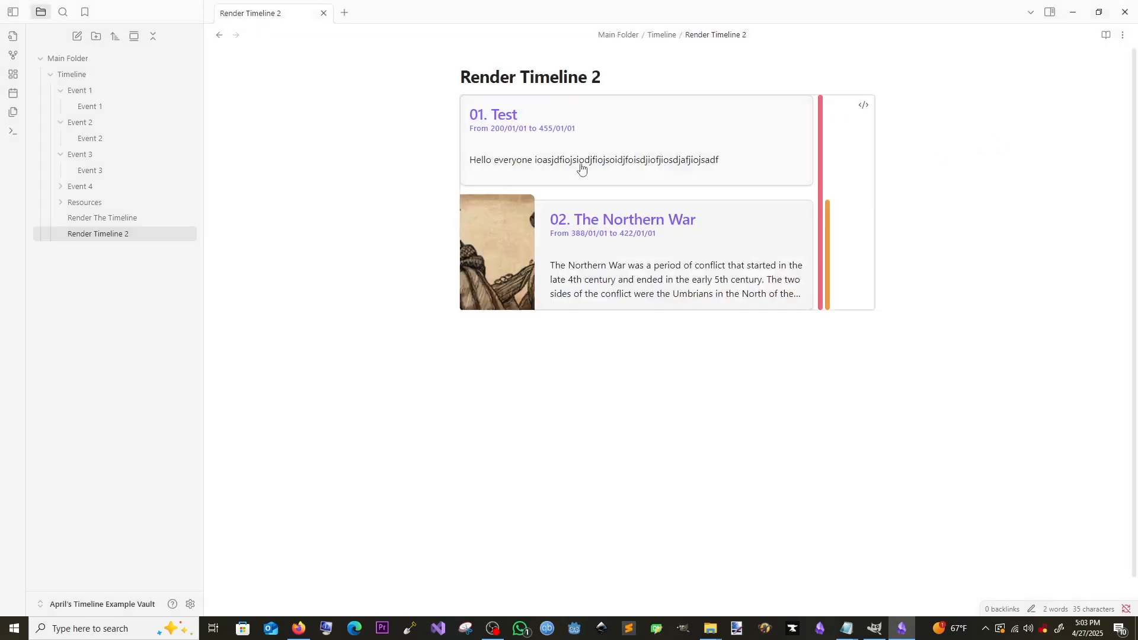
Preview the 01. Test card's full note and open the Render The Timeline note to view its render block
{"action": "mouse_move", "coordinate": [500, 143]}
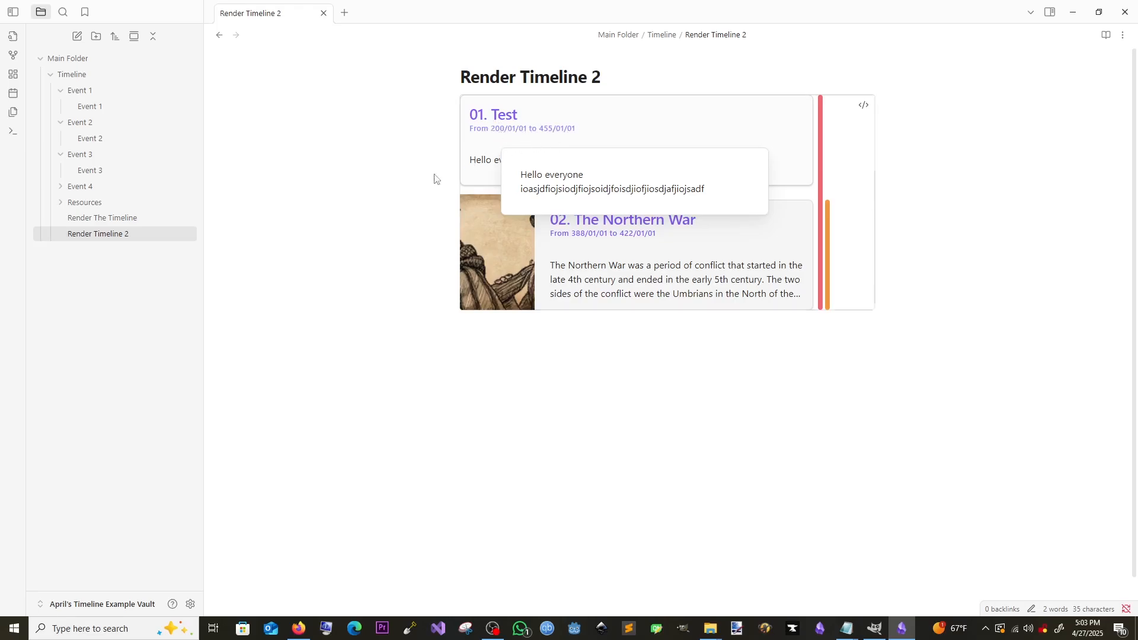
{"action": "left_click", "coordinate": [116, 219]}
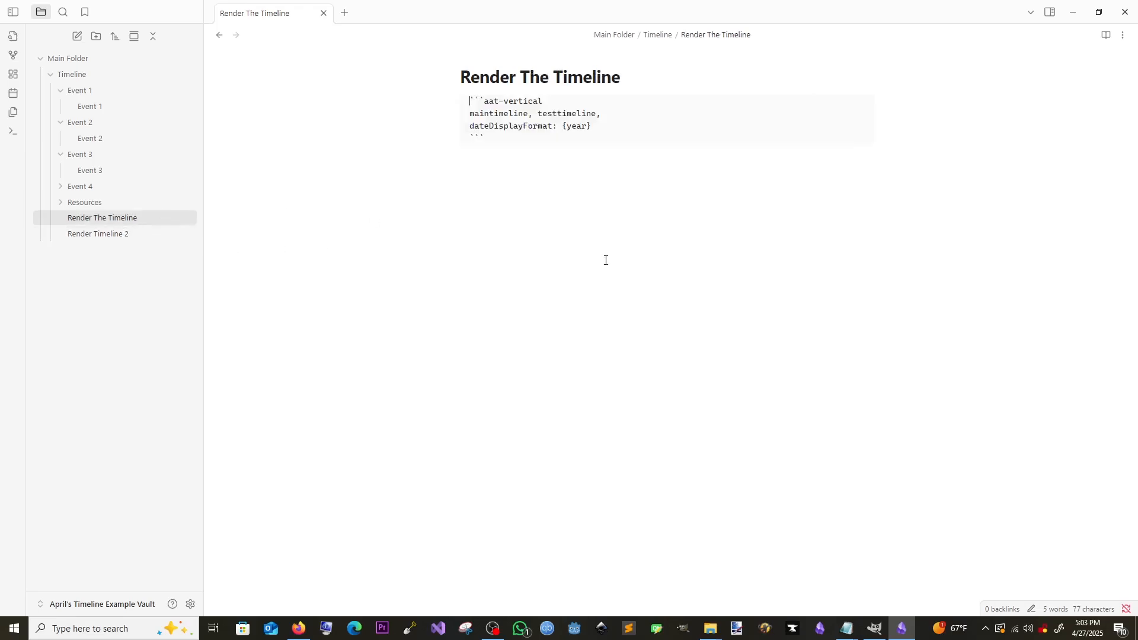
Render the vertical timeline below its code block, reopen the block and highlight its whole dateDisplayFormat line
{"action": "left_click", "coordinate": [605, 261]}
{"action": "scroll", "coordinate": [593, 237], "scroll_direction": "up", "scroll_amount": 3}
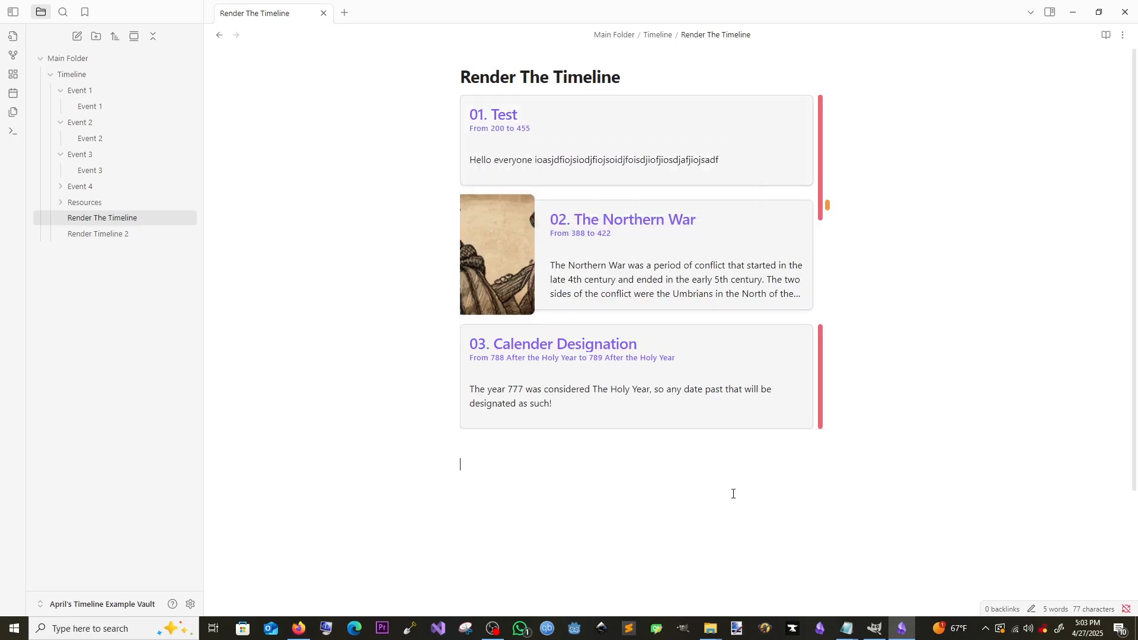
{"action": "key", "text": "Up"}
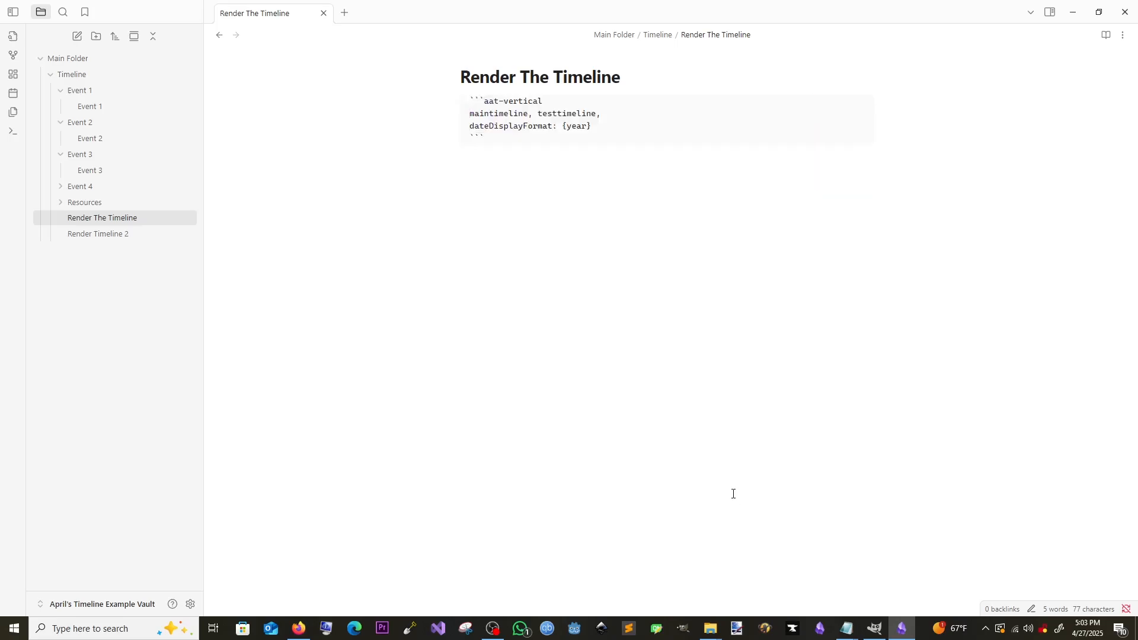
{"action": "key", "text": "shift+Right"}
{"action": "key", "text": "shift+Right"}
{"action": "key", "text": "shift+Right"}
{"action": "key", "text": "shift+Right"}
{"action": "key", "text": "shift+Right"}
{"action": "key", "text": "shift+Right"}
{"action": "key", "text": "shift+Right"}
{"action": "key", "text": "shift+Right"}
{"action": "key", "text": "shift+Right"}
{"action": "key", "text": "shift+Right"}
{"action": "key", "text": "shift+Right"}
{"action": "key", "text": "shift+Right"}
{"action": "key", "text": "shift+Right"}
{"action": "key", "text": "shift+Right"}
{"action": "key", "text": "shift+Right"}
{"action": "key", "text": "shift+Right"}
{"action": "key", "text": "shift+Right"}
{"action": "key", "text": "shift+Right"}
{"action": "key", "text": "shift+Right"}
{"action": "key", "text": "shift+Right"}
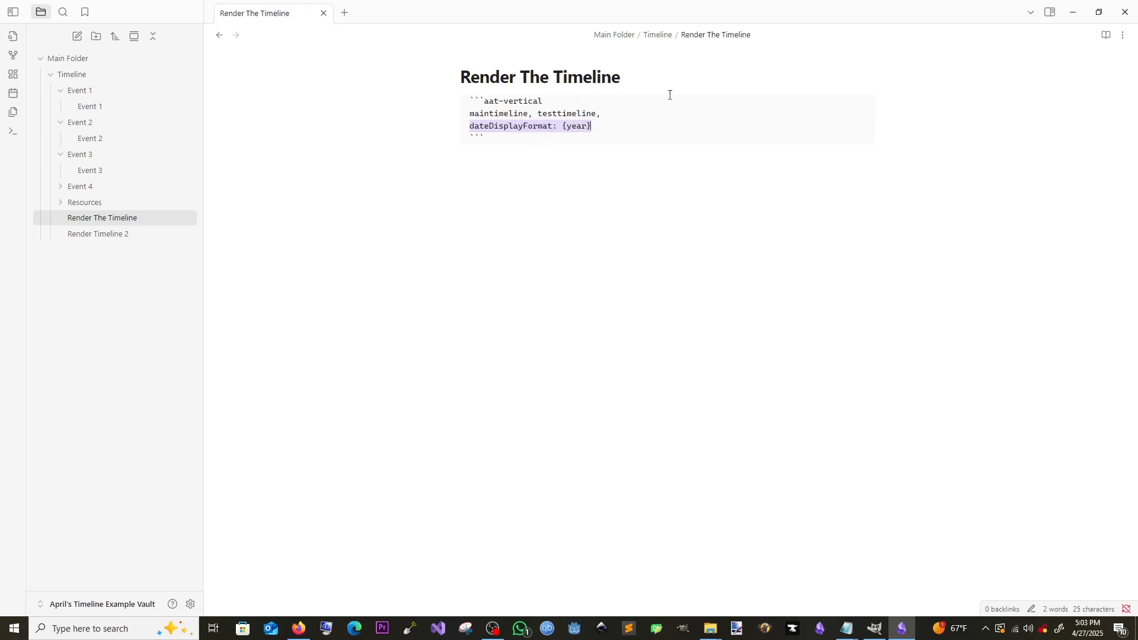
Set the render block's dateDisplayFormat to {month} and render the timeline with it
{"action": "key", "text": "Right"}
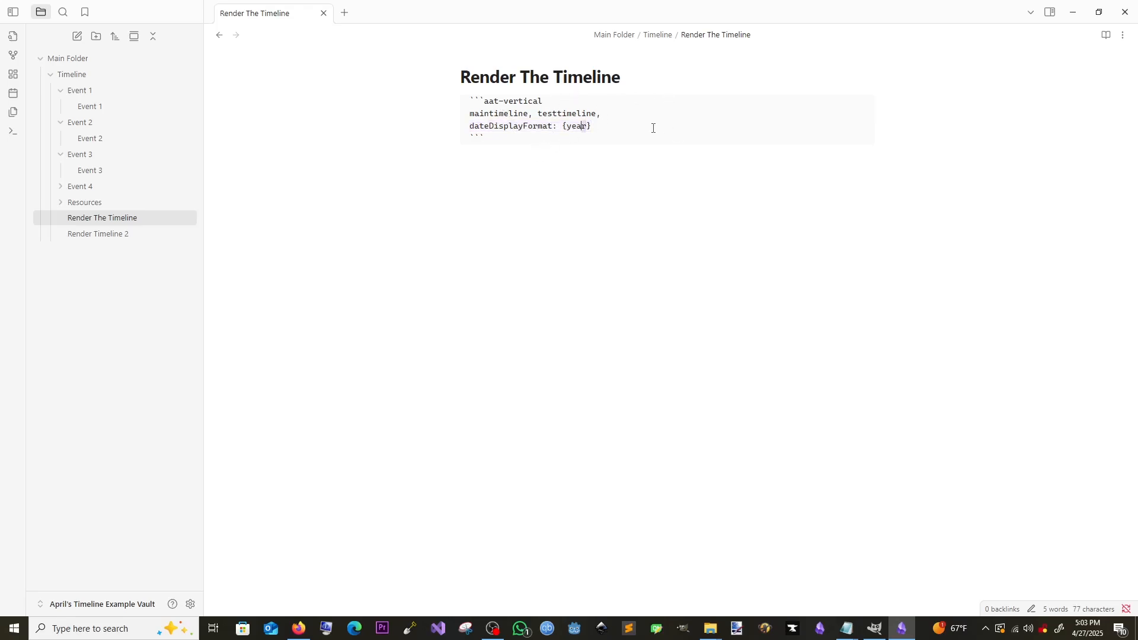
{"action": "key", "text": "shift+Left"}
{"action": "key", "text": "shift+Left"}
{"action": "key", "text": "shift+Left"}
{"action": "type", "text": "month"}
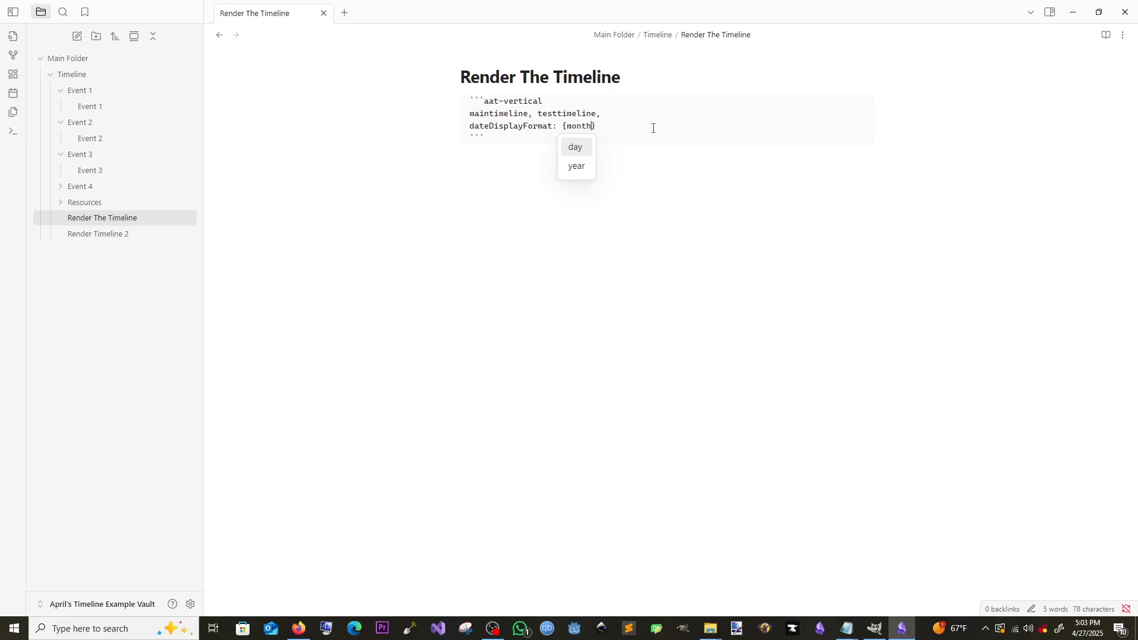
{"action": "left_click", "coordinate": [691, 261]}
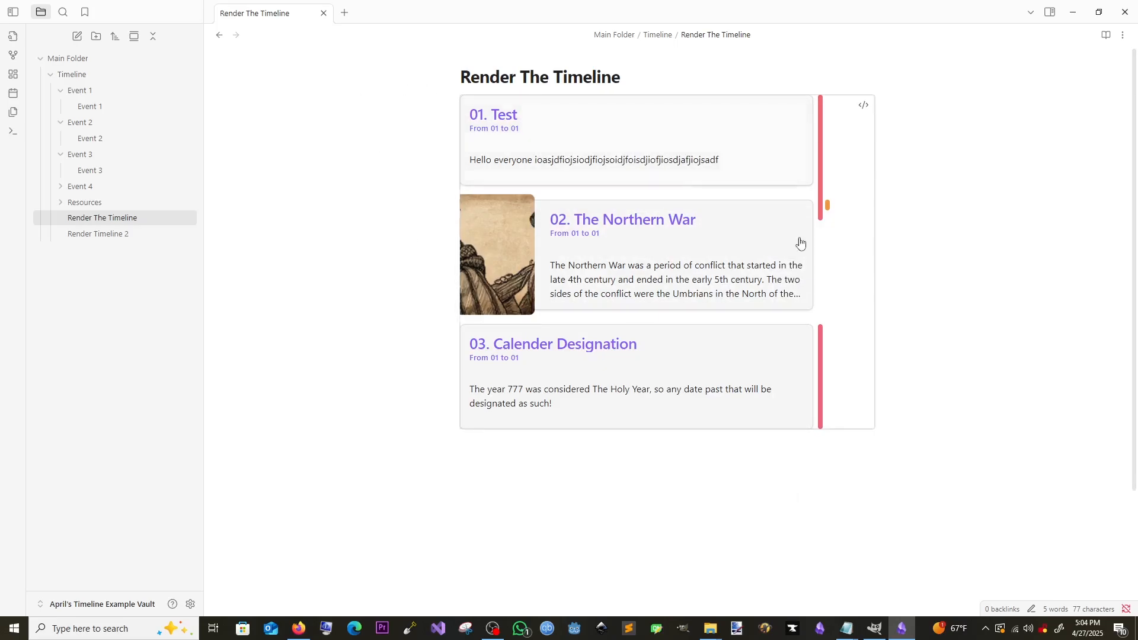
Set the render block's dateDisplayFormat back to {year}
{"action": "key", "text": "Up"}
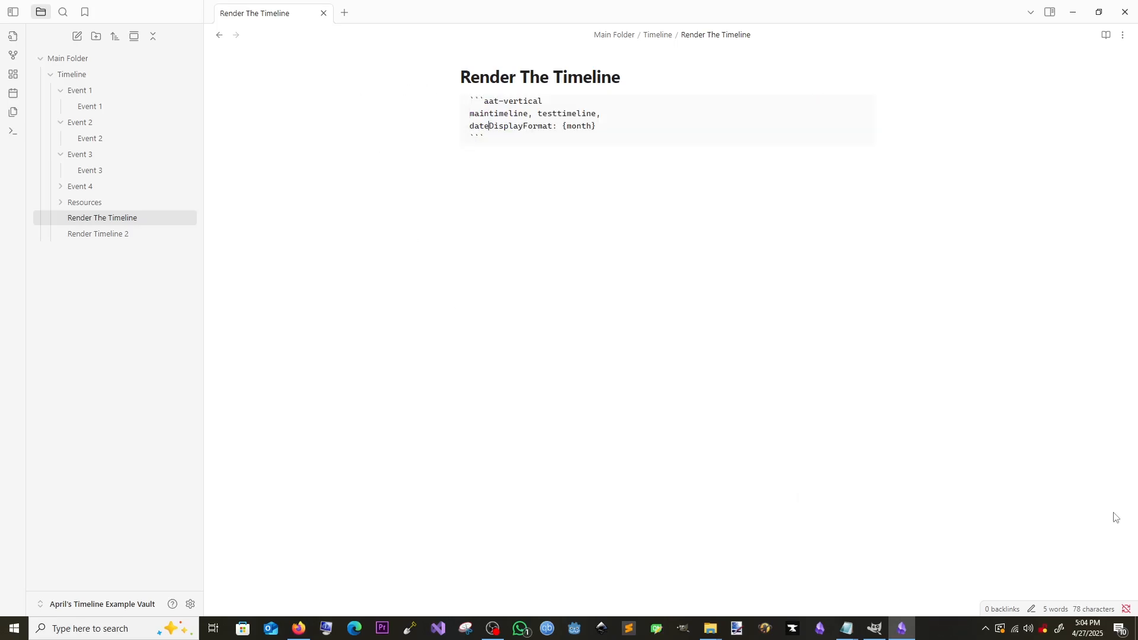
{"action": "key", "text": "shift+Right"}
{"action": "key", "text": "shift+Right"}
{"action": "key", "text": "shift+Right"}
{"action": "key", "text": "shift+Right"}
{"action": "key", "text": "shift+Right"}
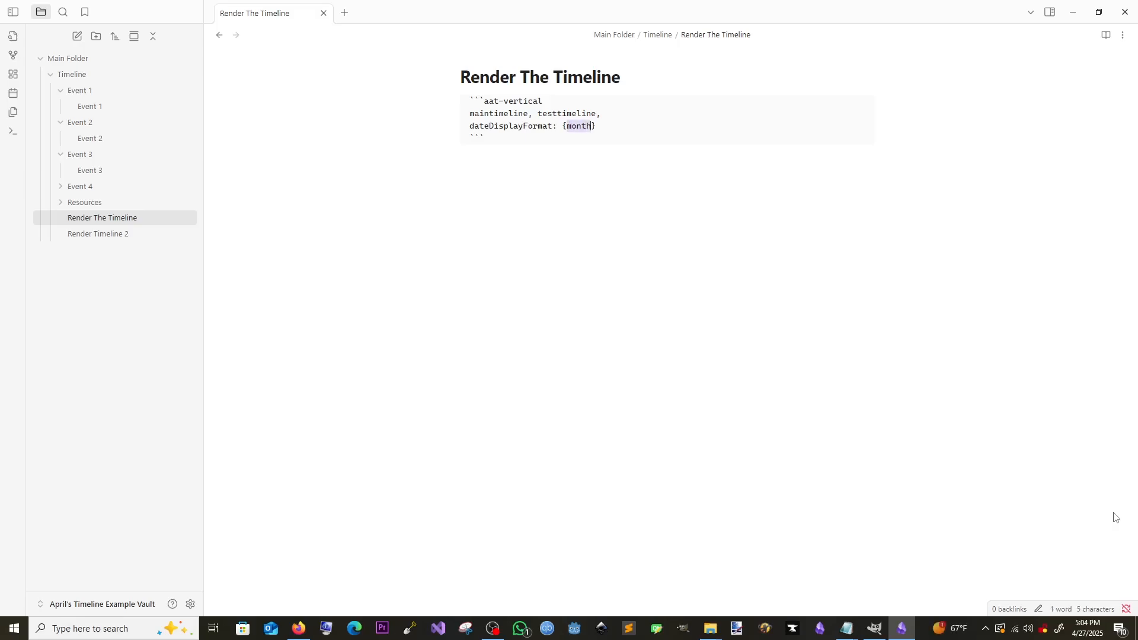
{"action": "key", "text": "BackSpace"}
{"action": "type", "text": "year"}
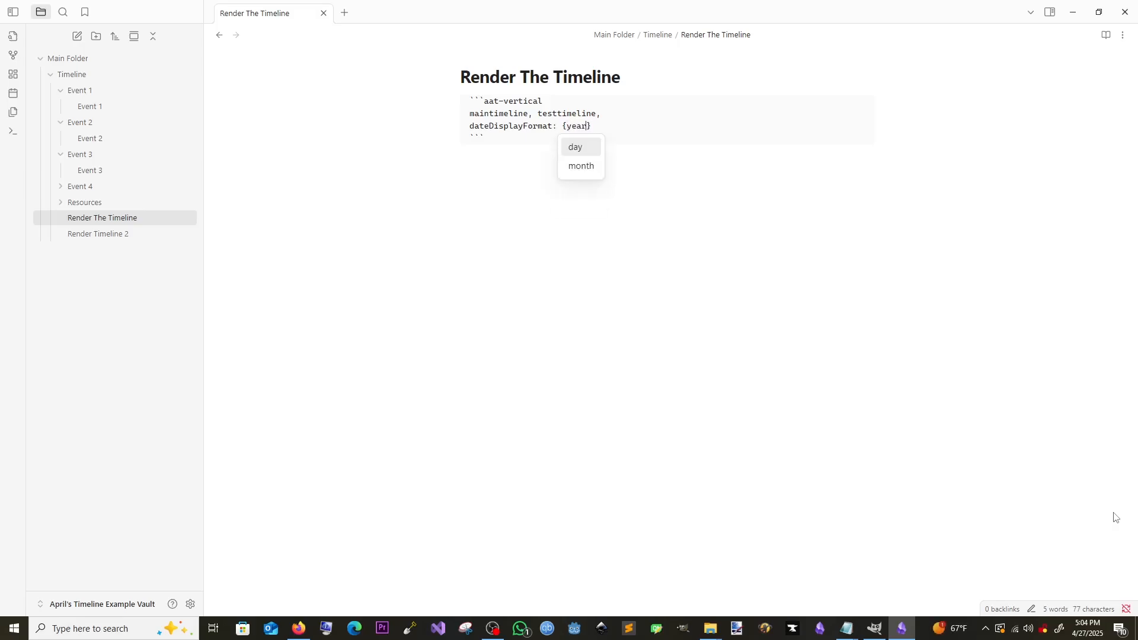
Look through the advanced date format settings of April's Automatic Timelines, including the configured tokens, and close the settings
{"action": "left_click", "coordinate": [190, 603]}
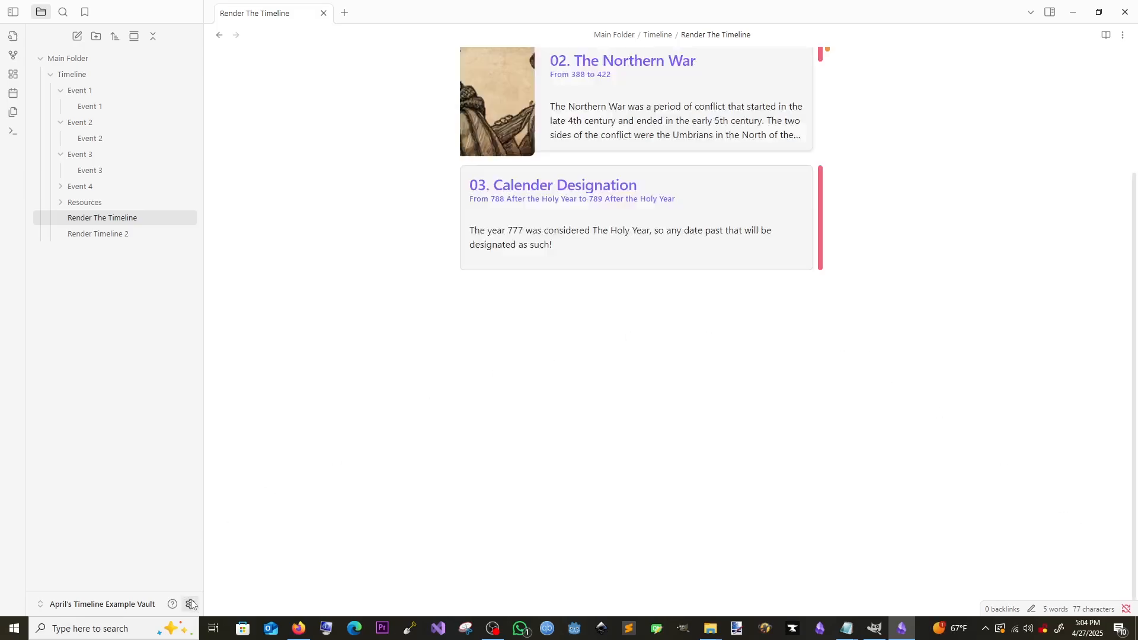
{"action": "left_click", "coordinate": [577, 89]}
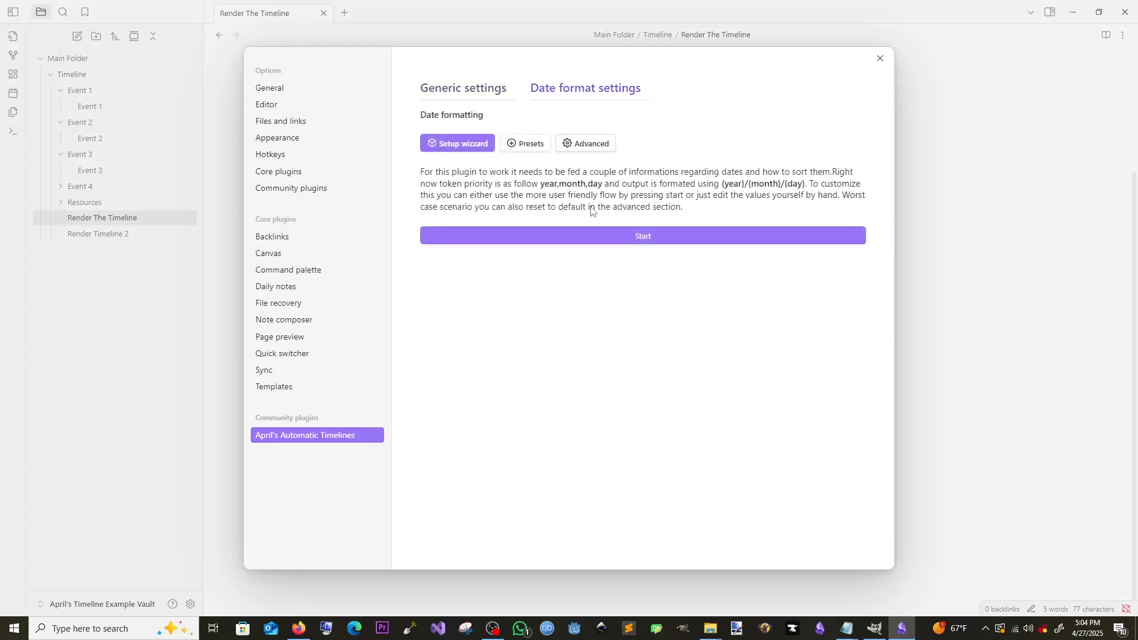
{"action": "left_click", "coordinate": [578, 147]}
{"action": "scroll", "coordinate": [693, 370], "scroll_direction": "down", "scroll_amount": 4}
{"action": "scroll", "coordinate": [656, 354], "scroll_direction": "down", "scroll_amount": 1}
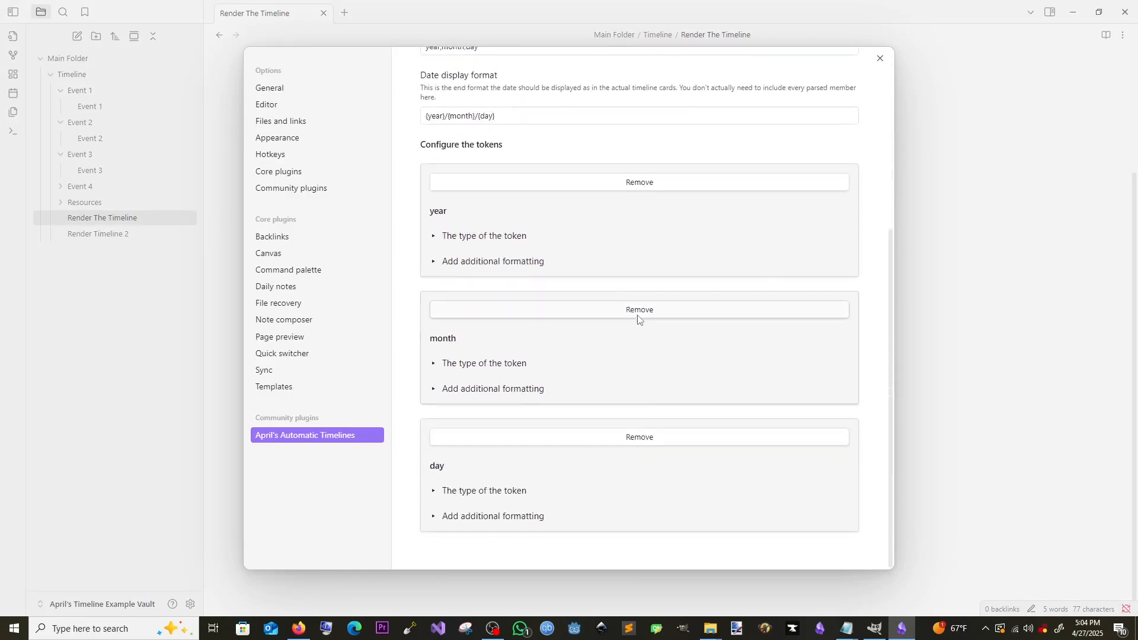
{"action": "scroll", "coordinate": [639, 320], "scroll_direction": "up", "scroll_amount": 5}
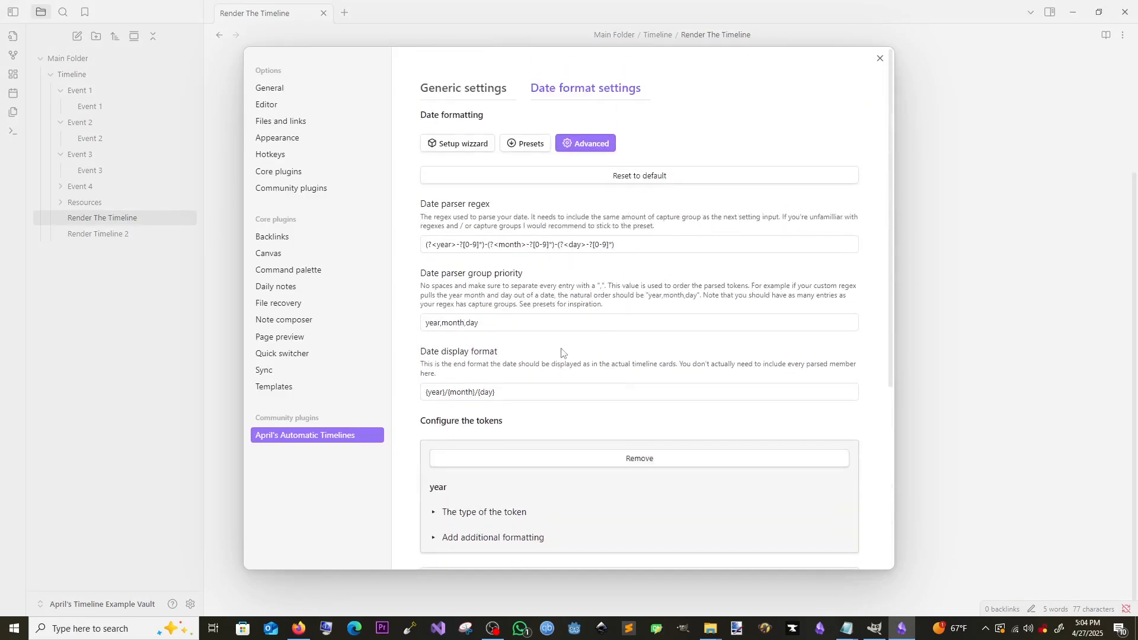
{"action": "left_click", "coordinate": [962, 297]}
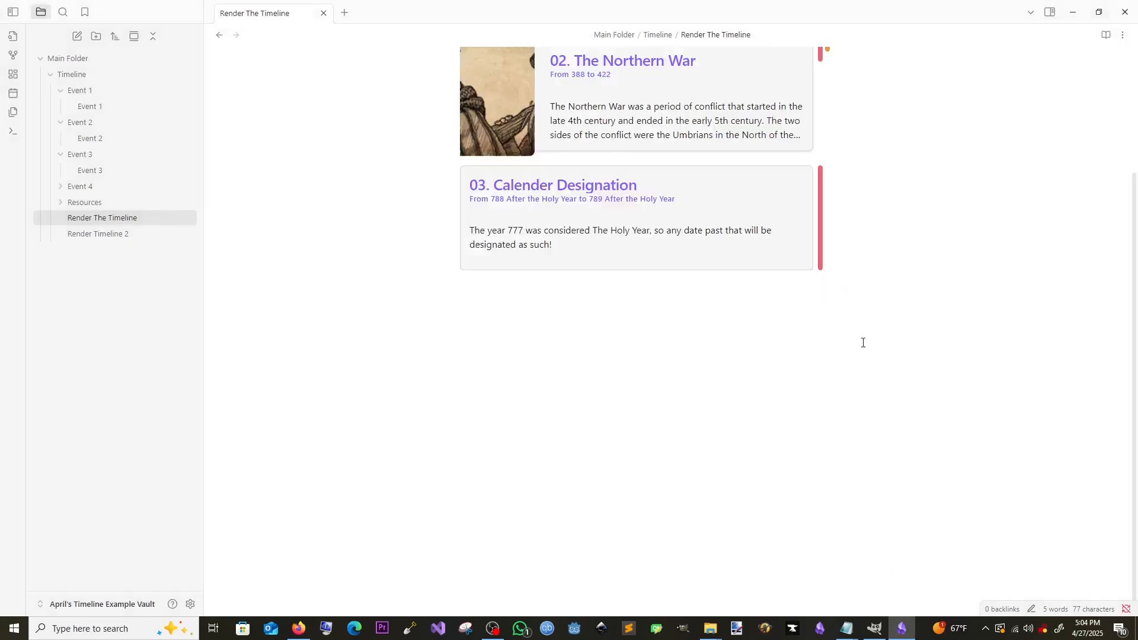
Examine the rendered timeline's cards and their date ranges, previewing The Northern War and Calender Designation notes
{"action": "scroll", "coordinate": [863, 343], "scroll_direction": "up", "scroll_amount": 3}
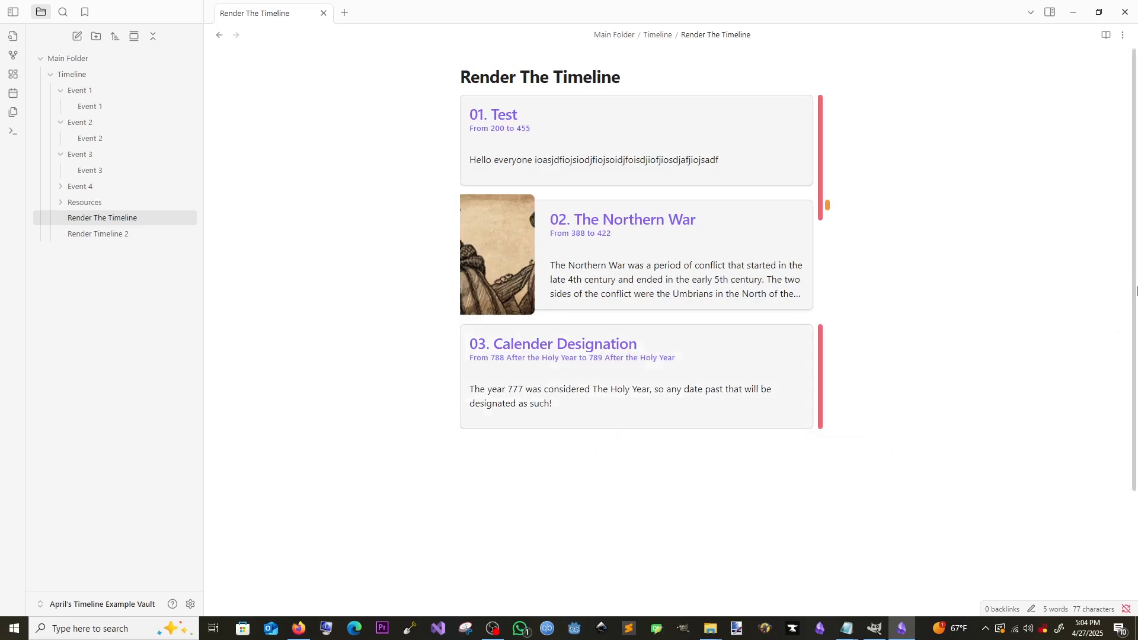
{"action": "mouse_move", "coordinate": [578, 367]}
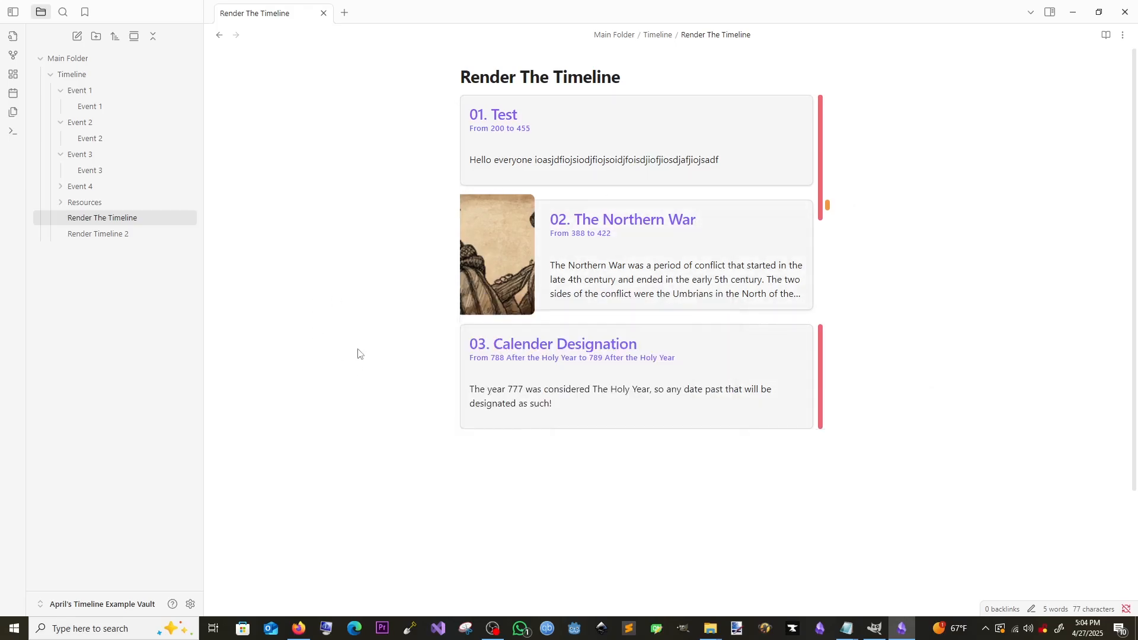
{"action": "mouse_move", "coordinate": [611, 385]}
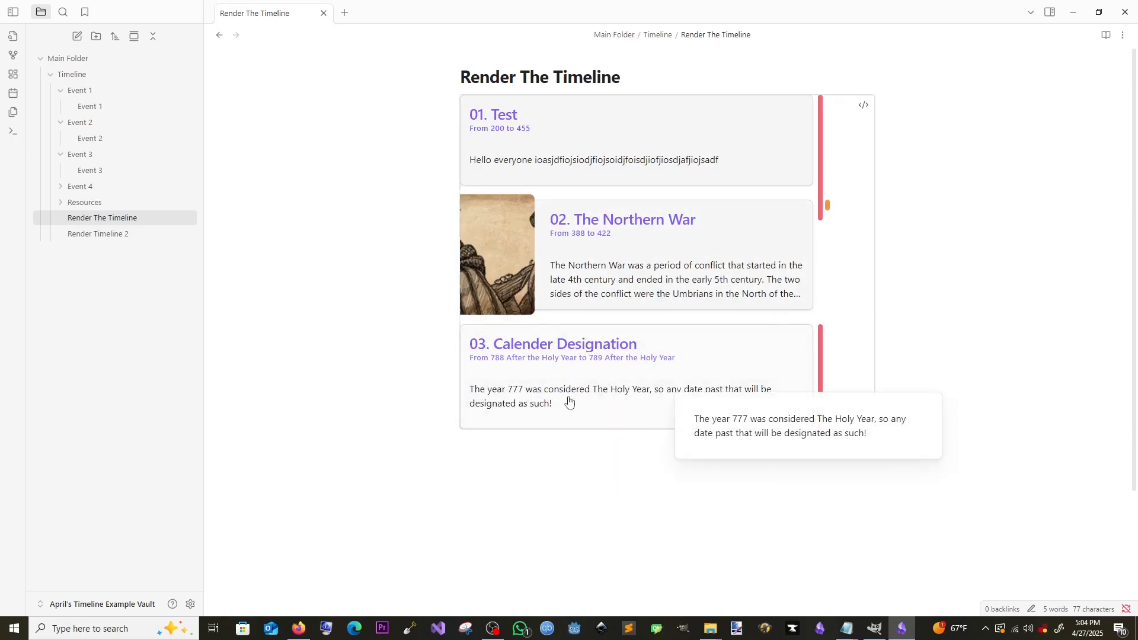
{"action": "mouse_move", "coordinate": [490, 373]}
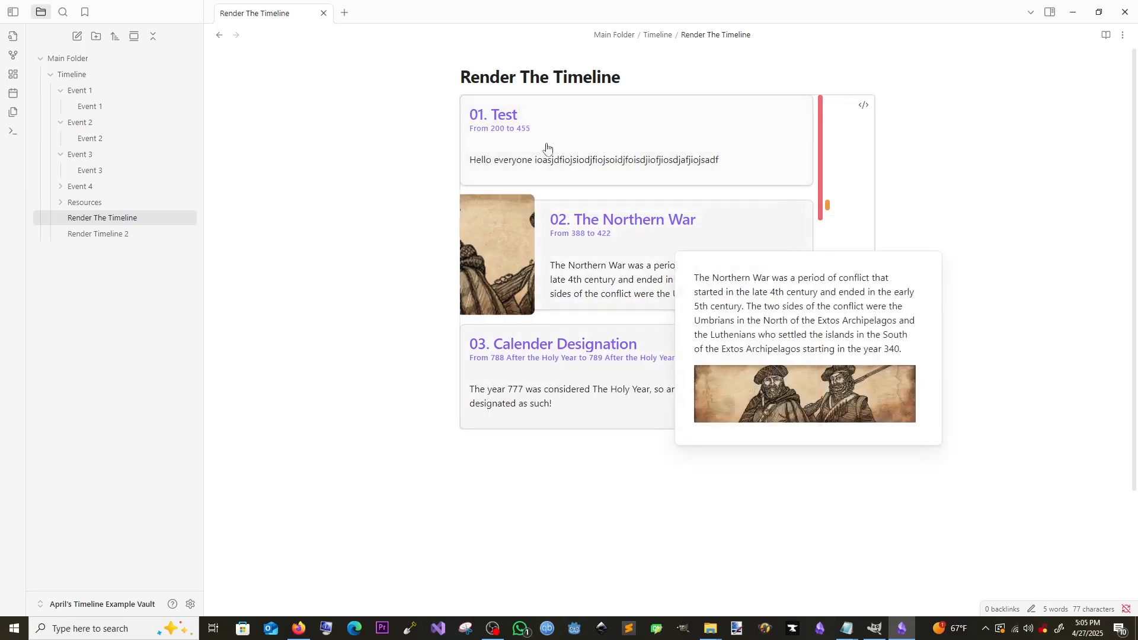
{"action": "mouse_move", "coordinate": [604, 364]}
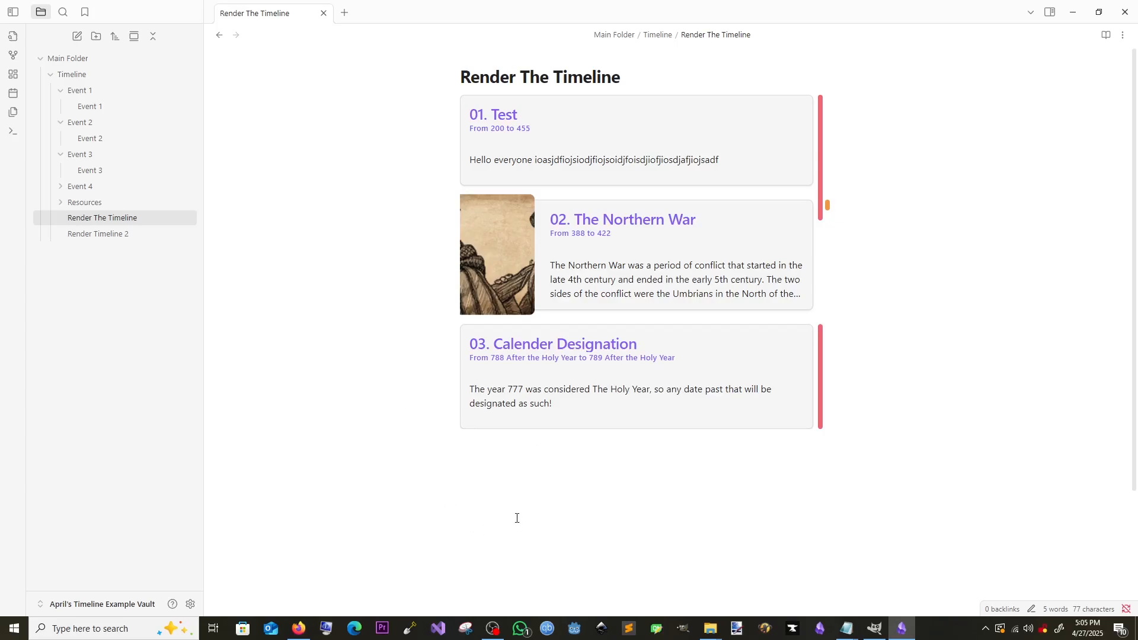
{"action": "mouse_move", "coordinate": [508, 426]}
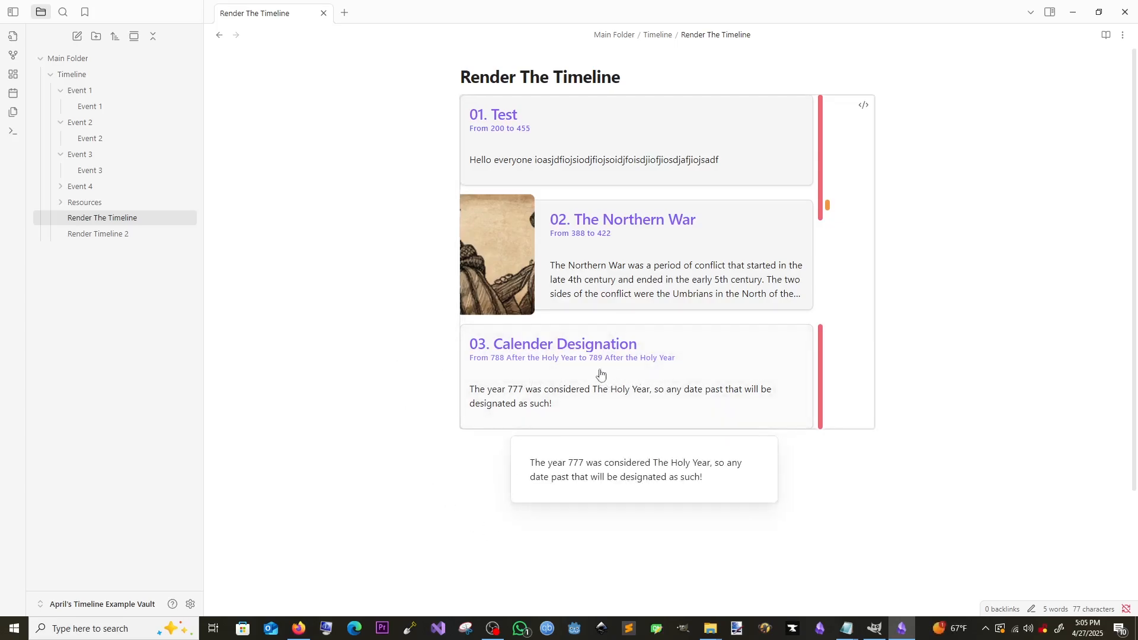
{"action": "mouse_move", "coordinate": [556, 359]}
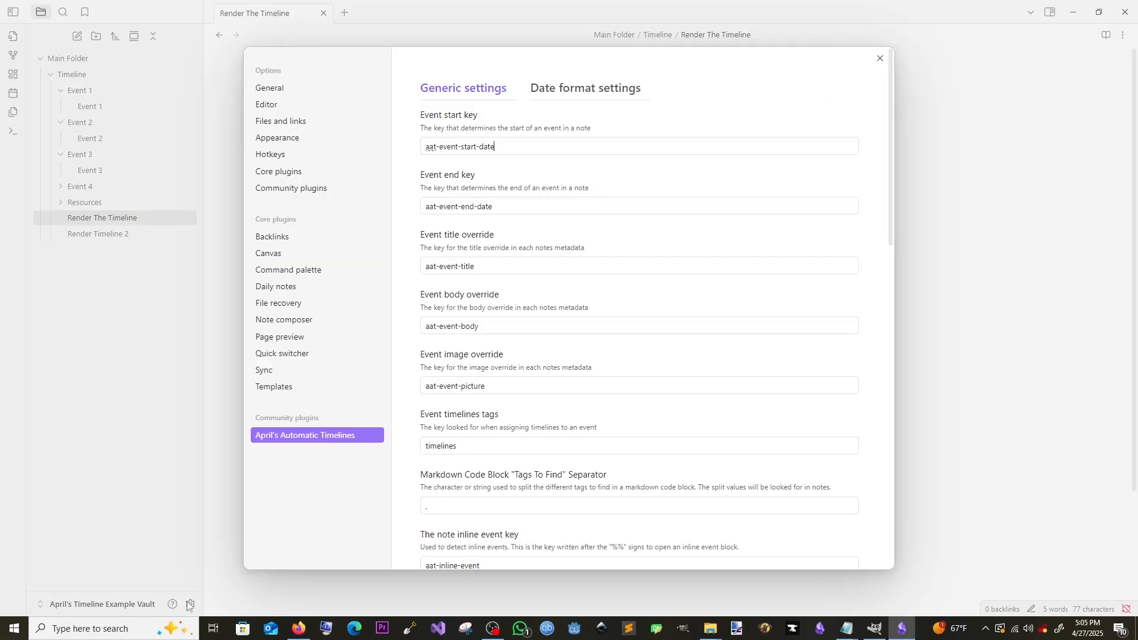
Reopen the advanced date format settings of April's Automatic Timelines and expand the year token's additional formatting to view its template and condition
{"action": "left_click", "coordinate": [190, 604]}
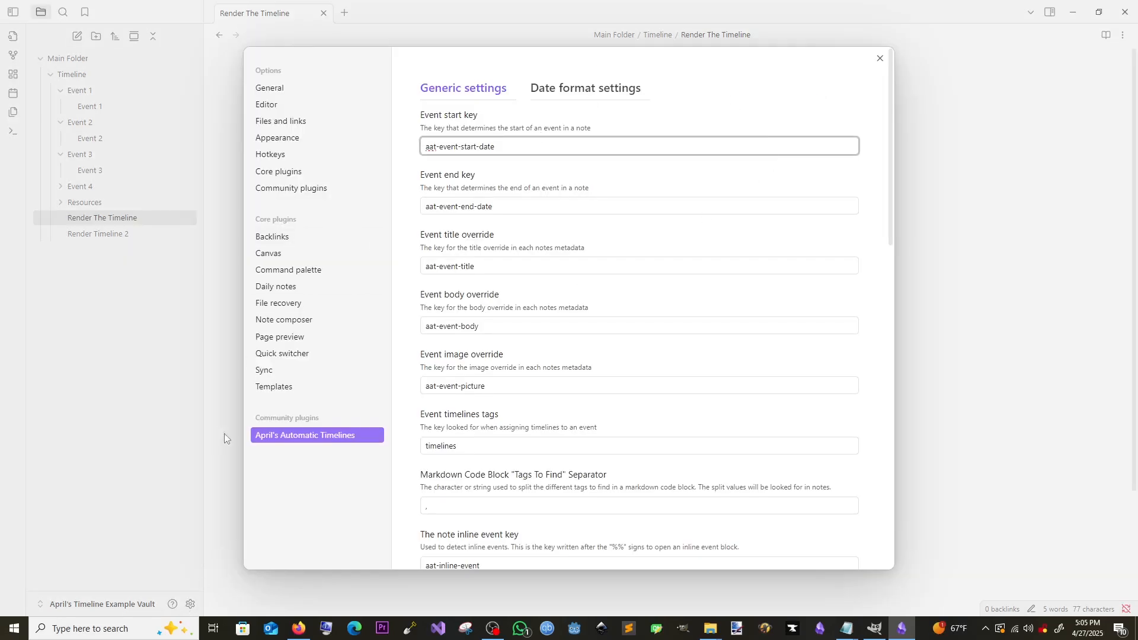
{"action": "left_click", "coordinate": [561, 97]}
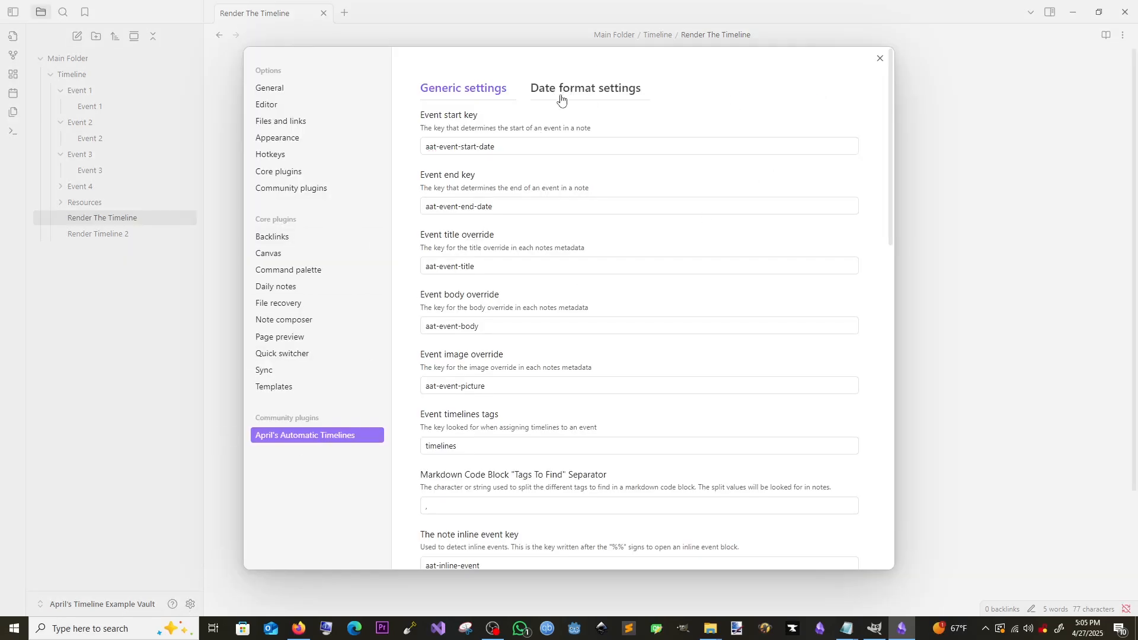
{"action": "left_click", "coordinate": [592, 144]}
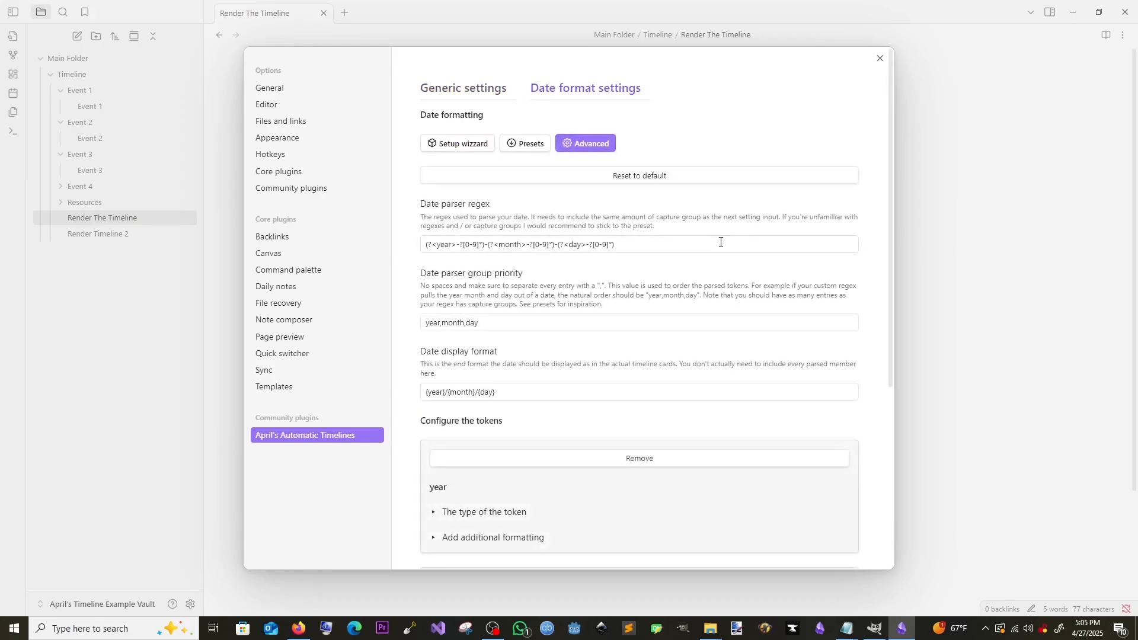
{"action": "scroll", "coordinate": [720, 242], "scroll_direction": "down", "scroll_amount": 3}
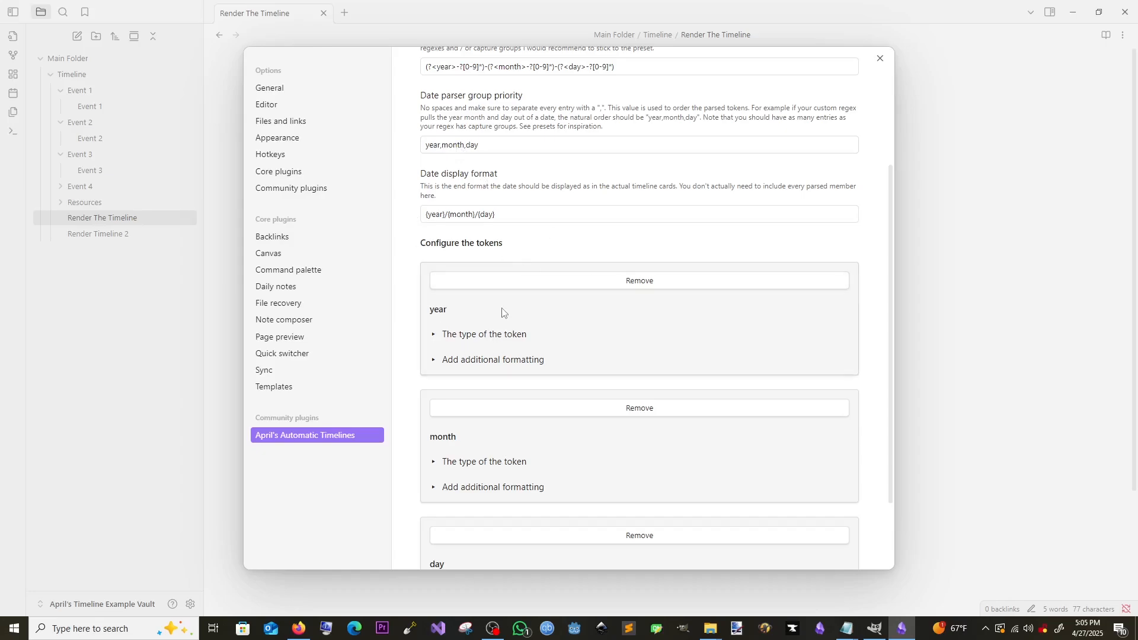
{"action": "scroll", "coordinate": [444, 329], "scroll_direction": "down", "scroll_amount": 1}
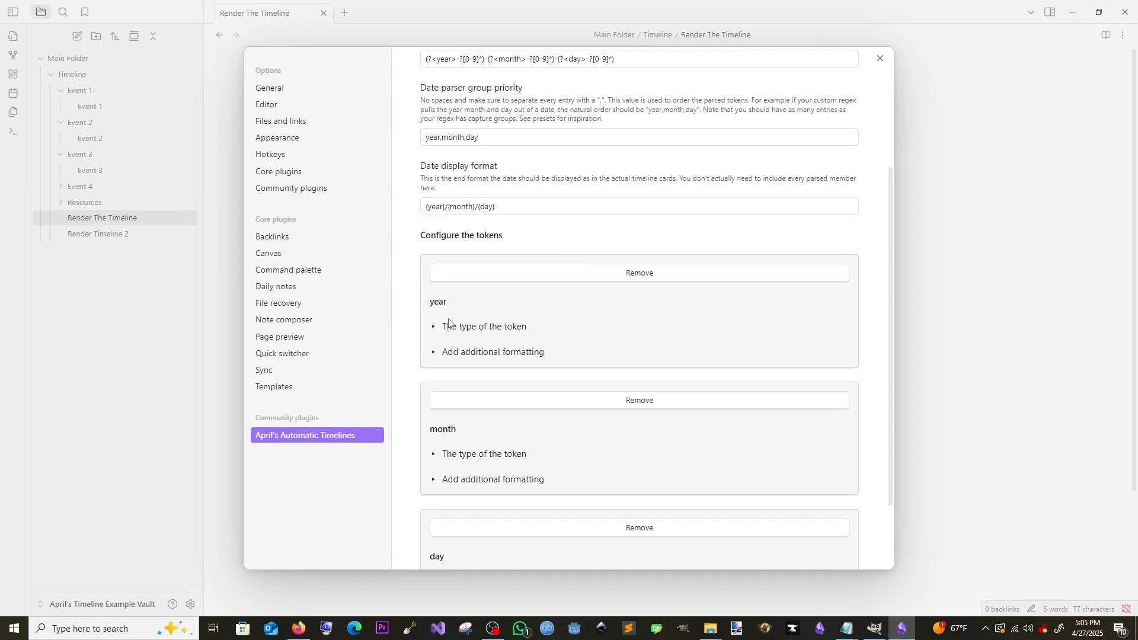
{"action": "scroll", "coordinate": [443, 265], "scroll_direction": "up", "scroll_amount": 1}
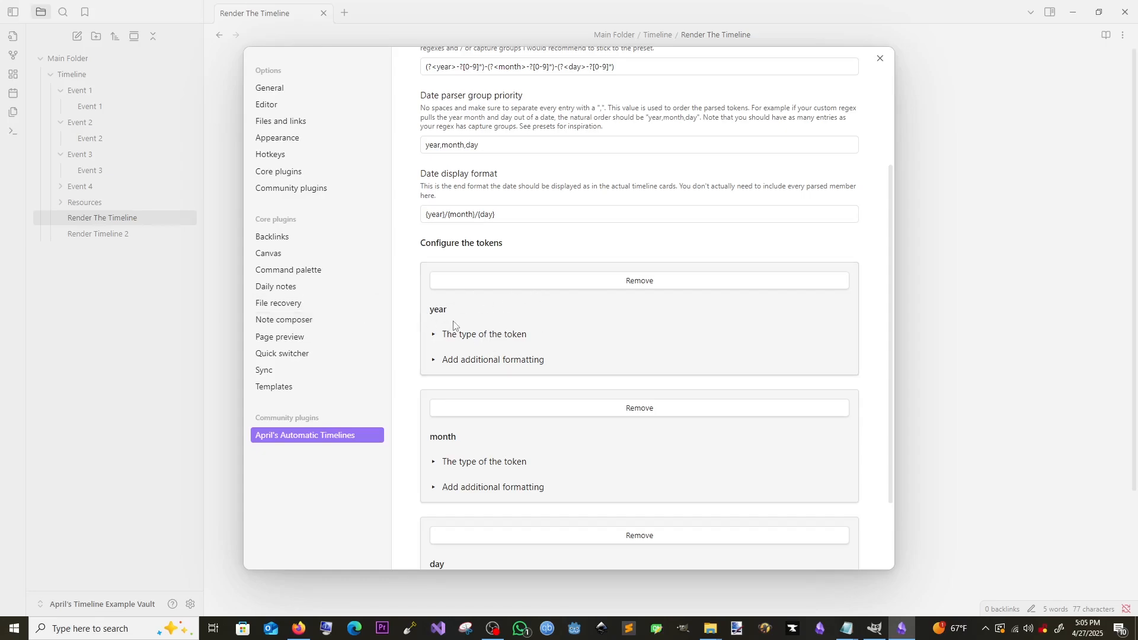
{"action": "left_click", "coordinate": [472, 360]}
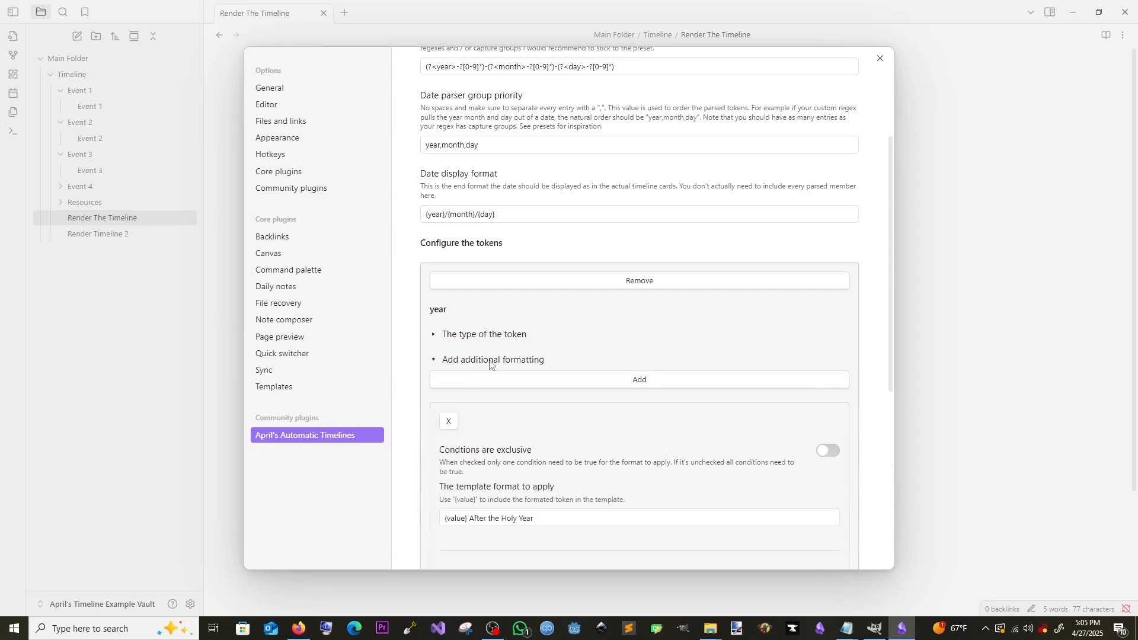
{"action": "scroll", "coordinate": [484, 355], "scroll_direction": "down", "scroll_amount": 2}
{"action": "scroll", "coordinate": [484, 355], "scroll_direction": "down", "scroll_amount": 1}
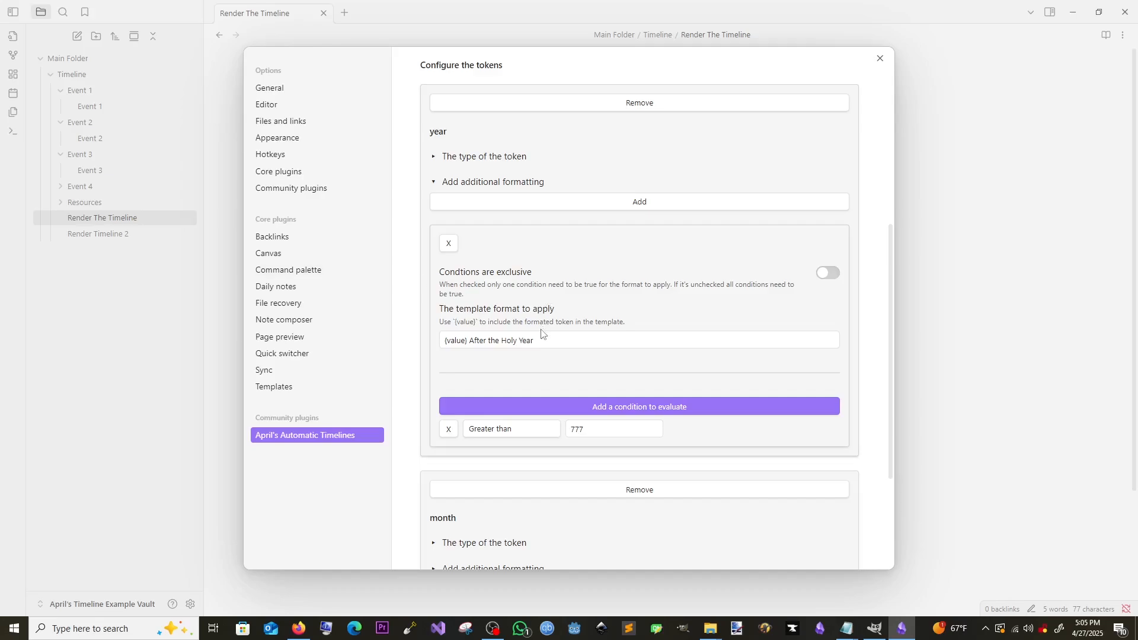
Highlight the {value} placeholder and the "After the Holy Year" text in the year token's template format
{"action": "left_click", "coordinate": [467, 342]}
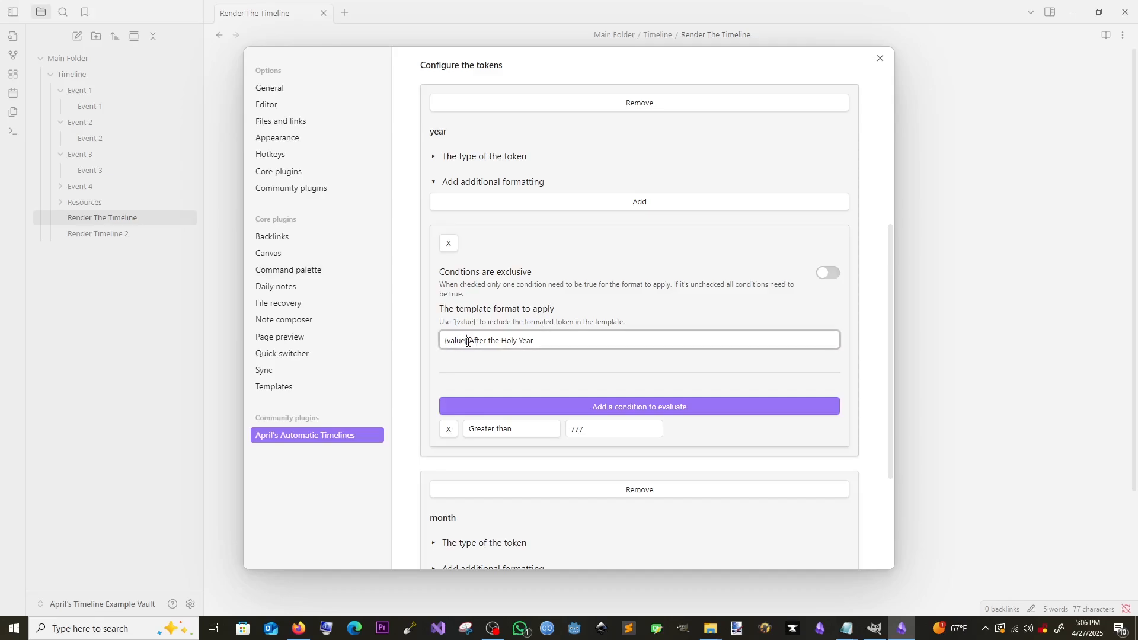
{"action": "left_click_drag", "start_coordinate": [467, 342], "coordinate": [444, 342]}
{"action": "left_click_drag", "start_coordinate": [469, 341], "coordinate": [576, 347]}
{"action": "scroll", "coordinate": [597, 358], "scroll_direction": "up", "scroll_amount": 3}
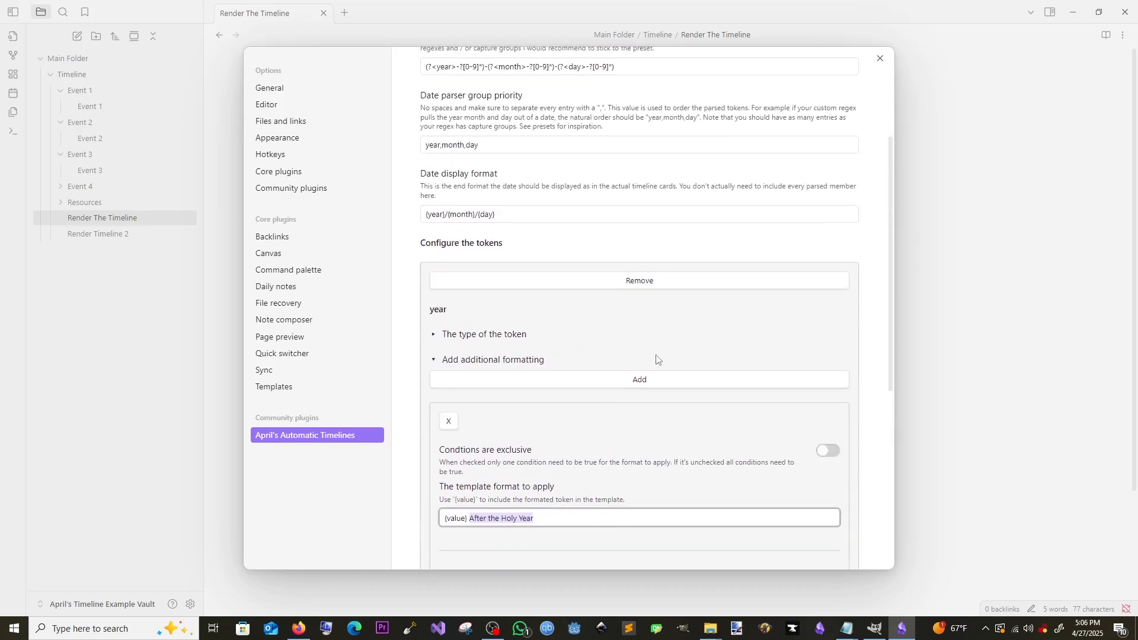
Add a second additional formatting entry to the year token and compare its template with the existing one
{"action": "left_click", "coordinate": [610, 379]}
{"action": "scroll", "coordinate": [658, 381], "scroll_direction": "down", "scroll_amount": 5}
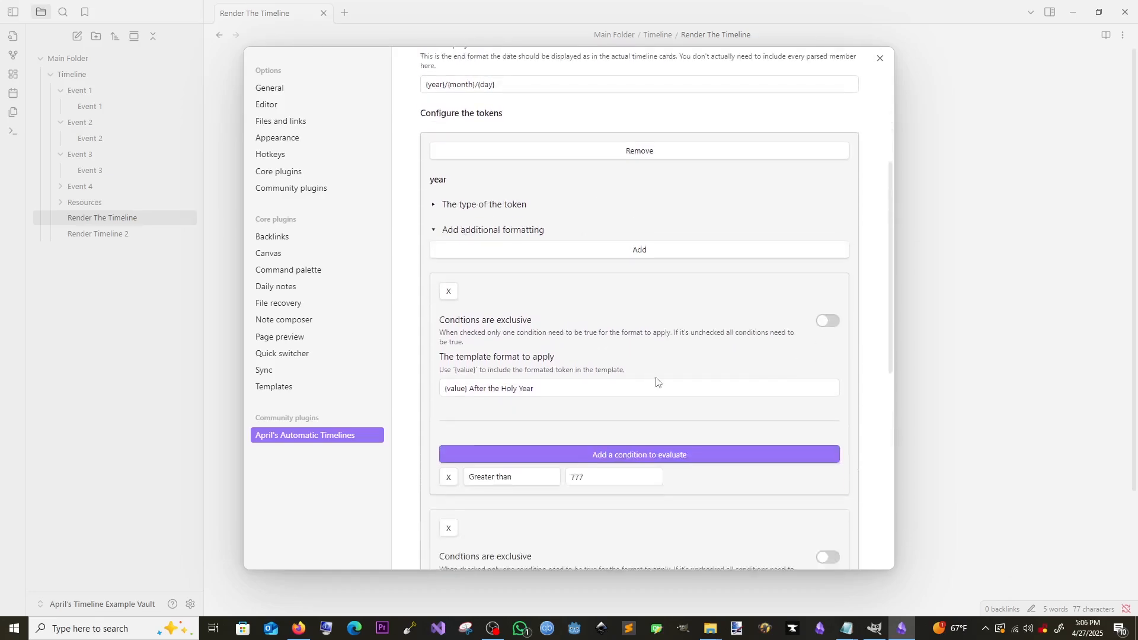
{"action": "scroll", "coordinate": [638, 360], "scroll_direction": "down", "scroll_amount": 2}
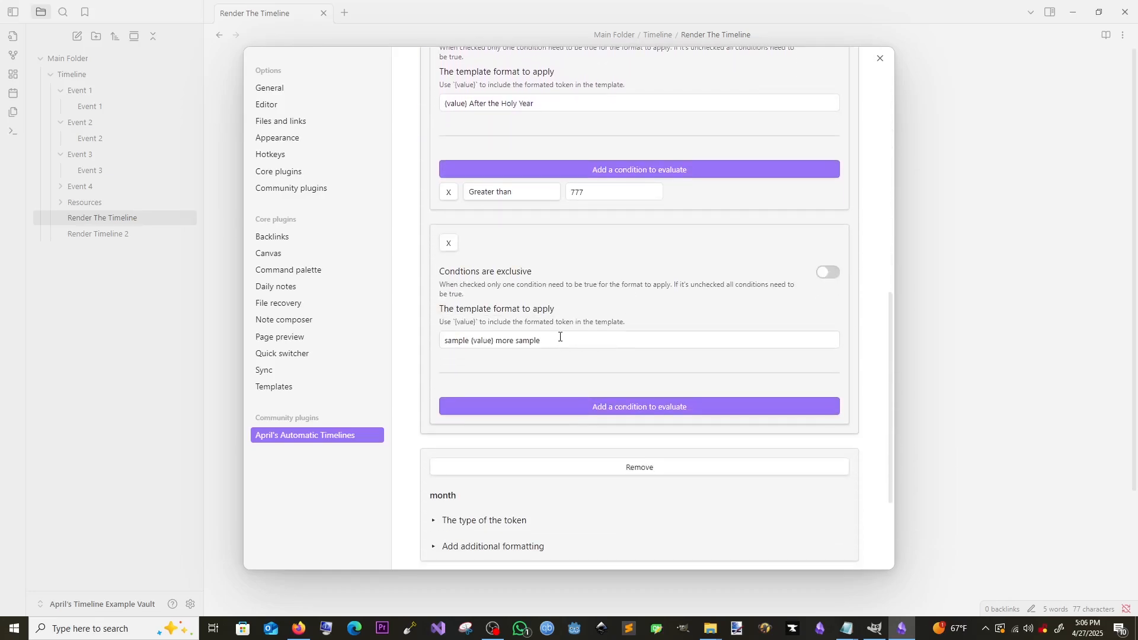
{"action": "scroll", "coordinate": [559, 337], "scroll_direction": "up", "scroll_amount": 1}
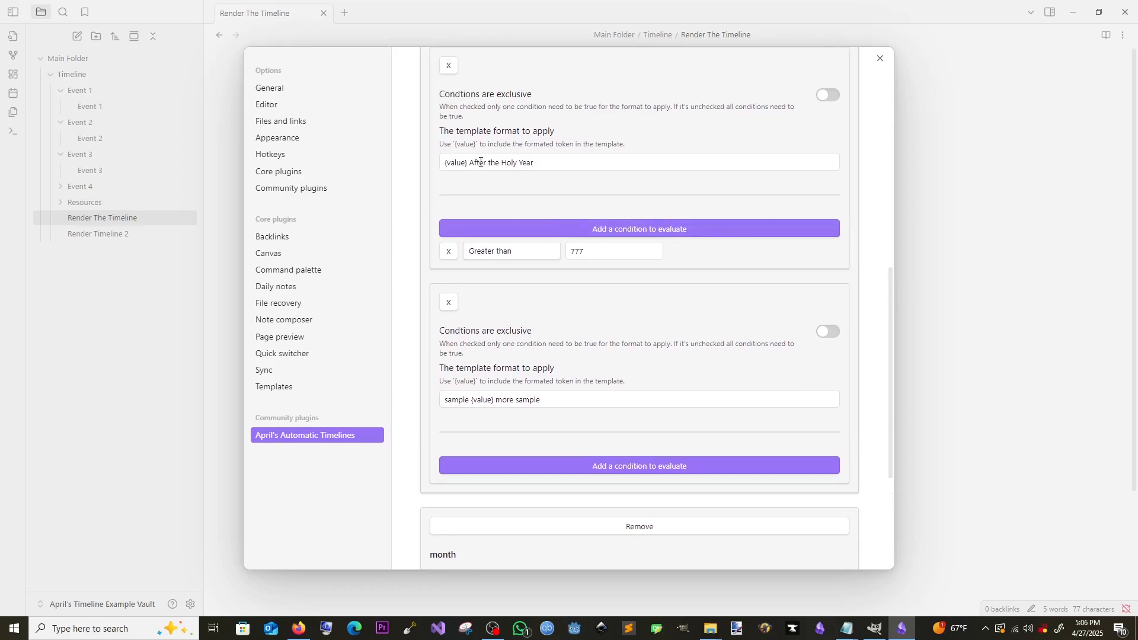
{"action": "scroll", "coordinate": [687, 207], "scroll_direction": "up", "scroll_amount": 3}
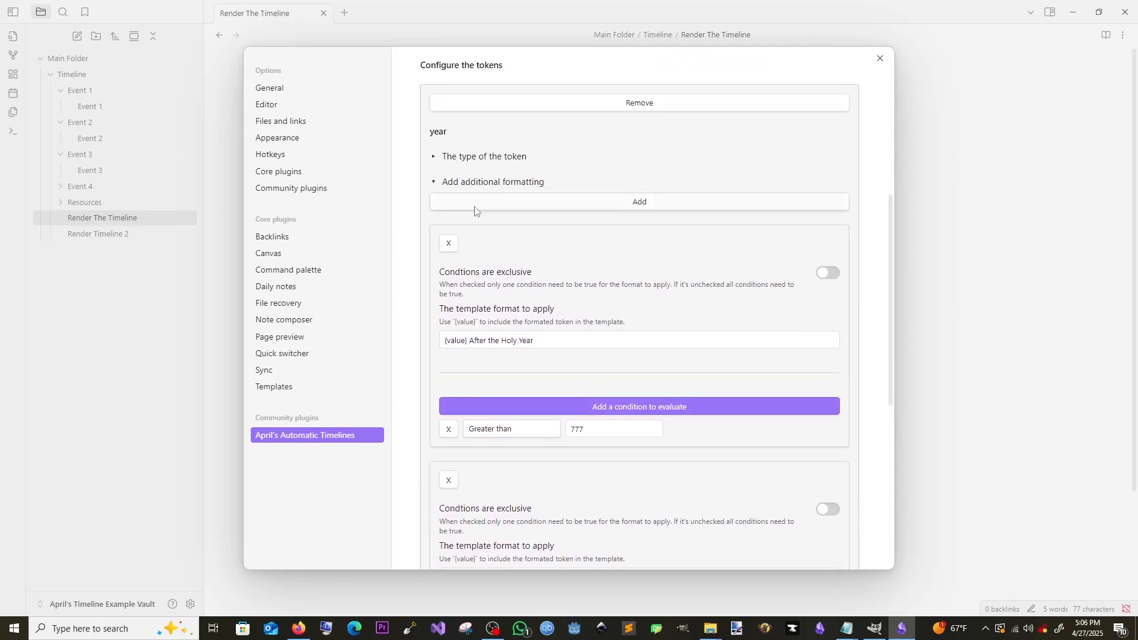
Set the template format of the year token's second formatting entry to "{value} The Holy Year"
{"action": "scroll", "coordinate": [520, 229], "scroll_direction": "down", "scroll_amount": 4}
{"action": "key", "text": "ctrl+a"}
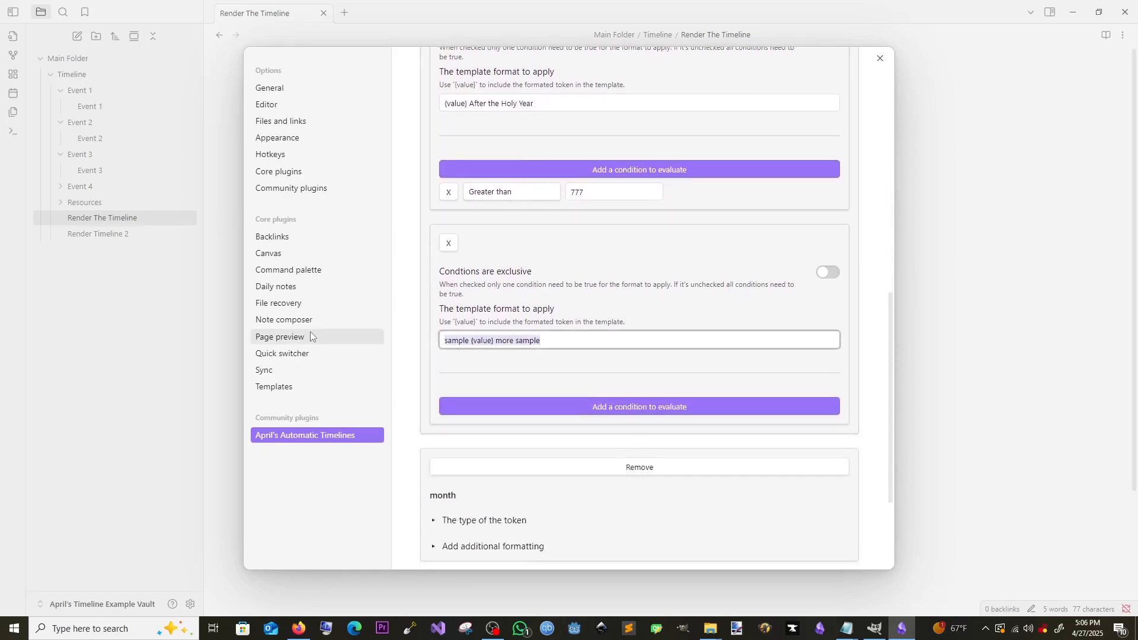
{"action": "type", "text": "{"}
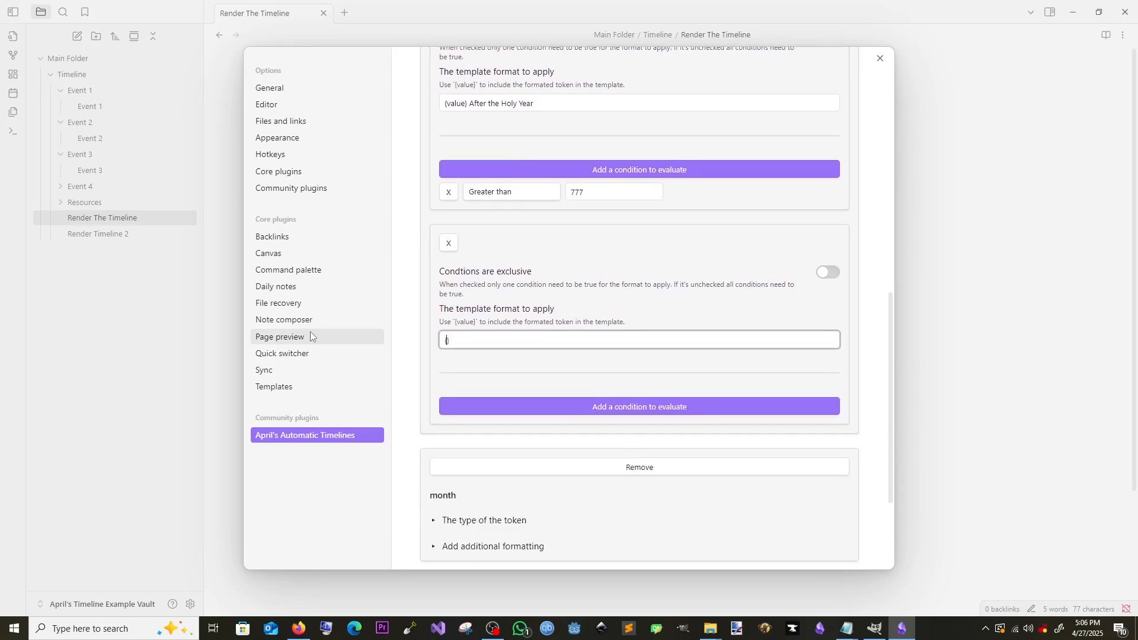
{"action": "type", "text": "value} The HOLy Year"}
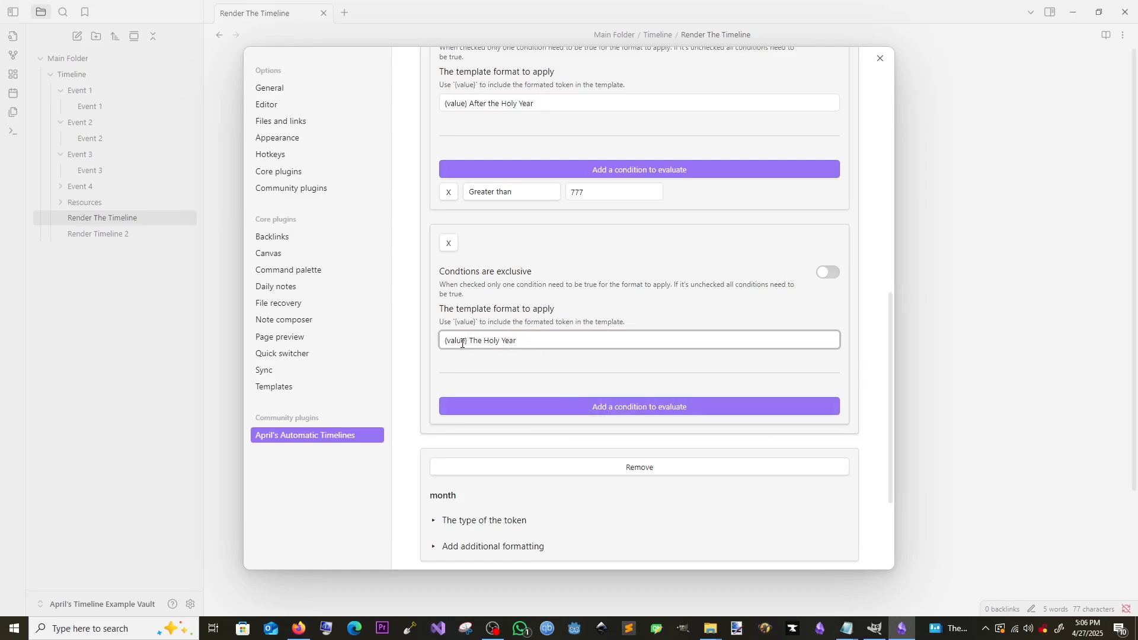
{"action": "left_click_drag", "start_coordinate": [468, 342], "coordinate": [444, 342]}
Add an "Equal to" 777 condition to the year token's second formatting entry and close the settings
{"action": "left_click", "coordinate": [665, 411]}
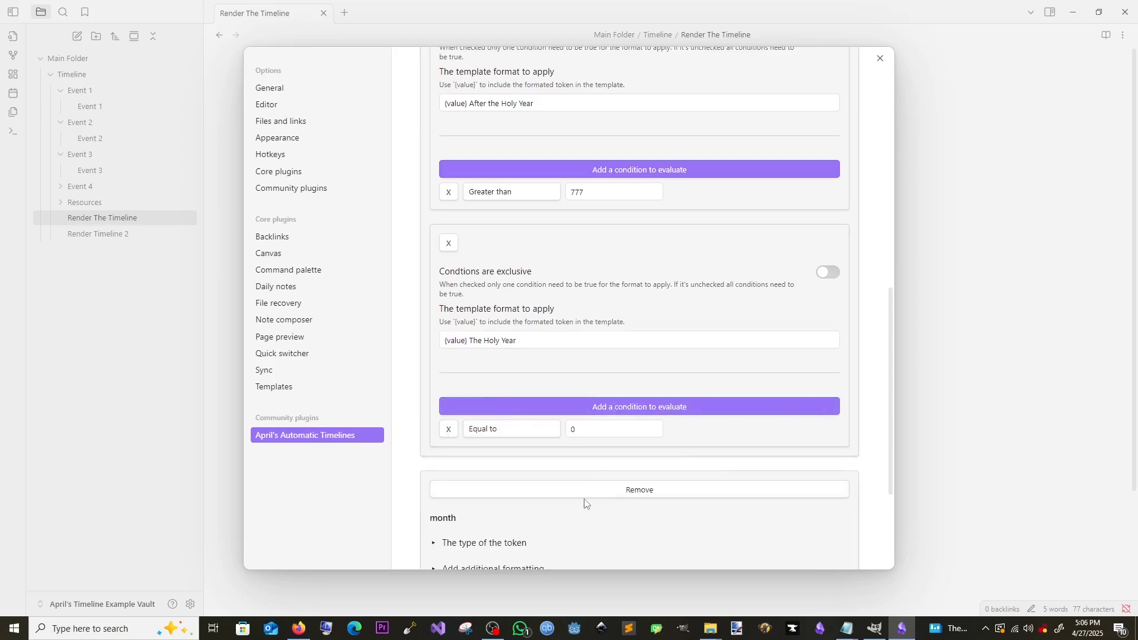
{"action": "left_click", "coordinate": [492, 429]}
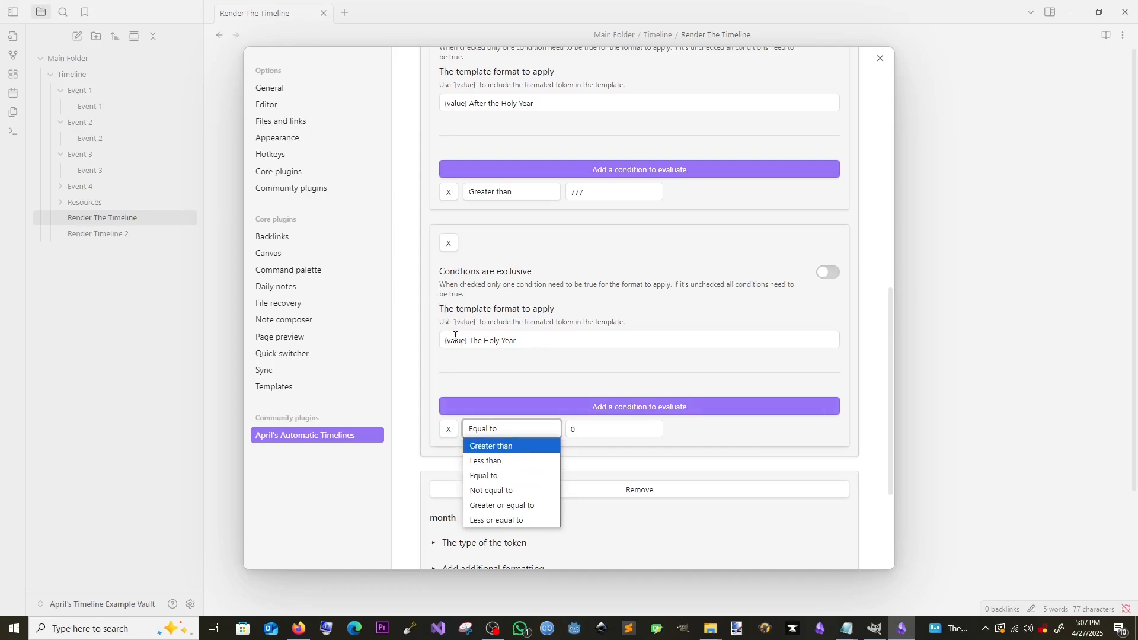
{"action": "left_click", "coordinate": [526, 475]}
{"action": "left_click", "coordinate": [588, 426]}
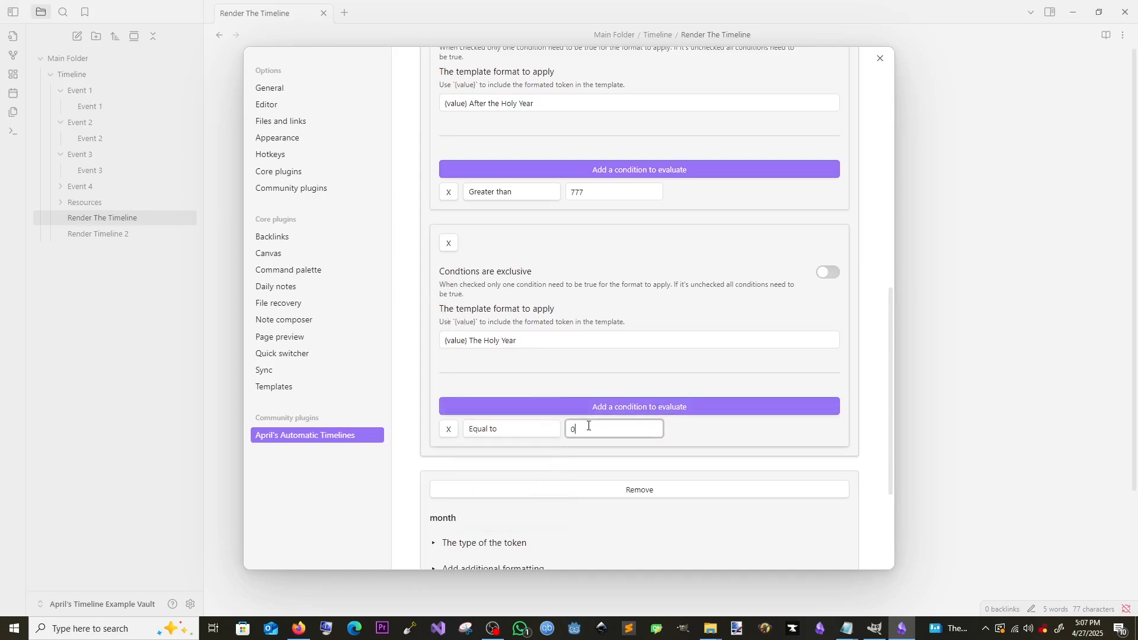
{"action": "type", "text": "777"}
{"action": "left_click", "coordinate": [880, 58]}
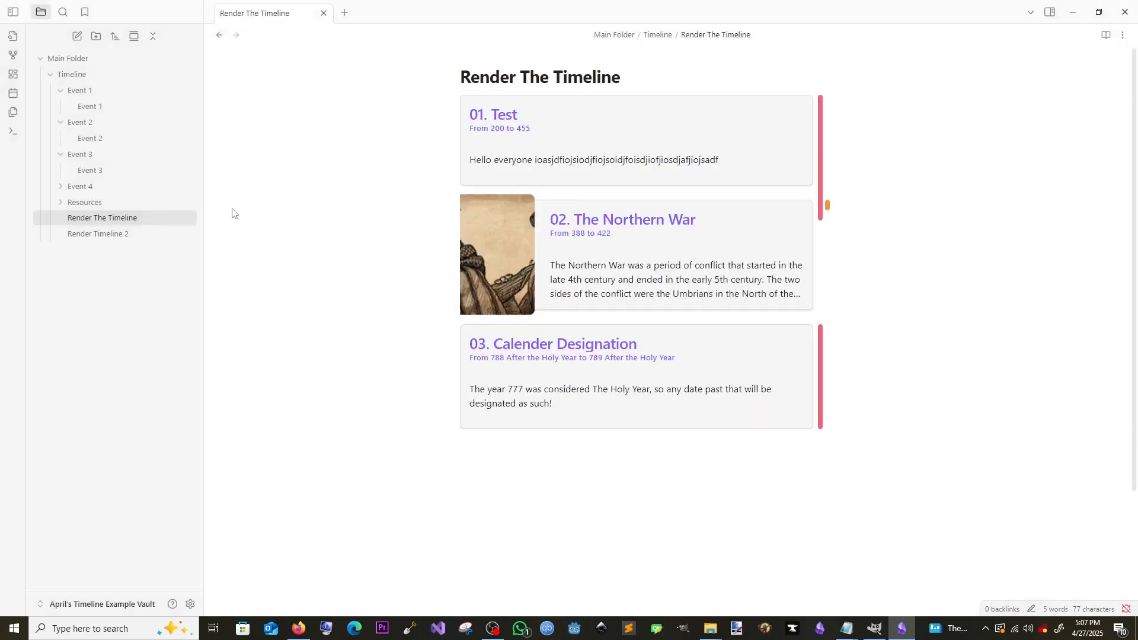
Copy the frontmatter block from the Event 3 note into the empty Test note in the Event 4 folder
{"action": "left_click", "coordinate": [78, 187]}
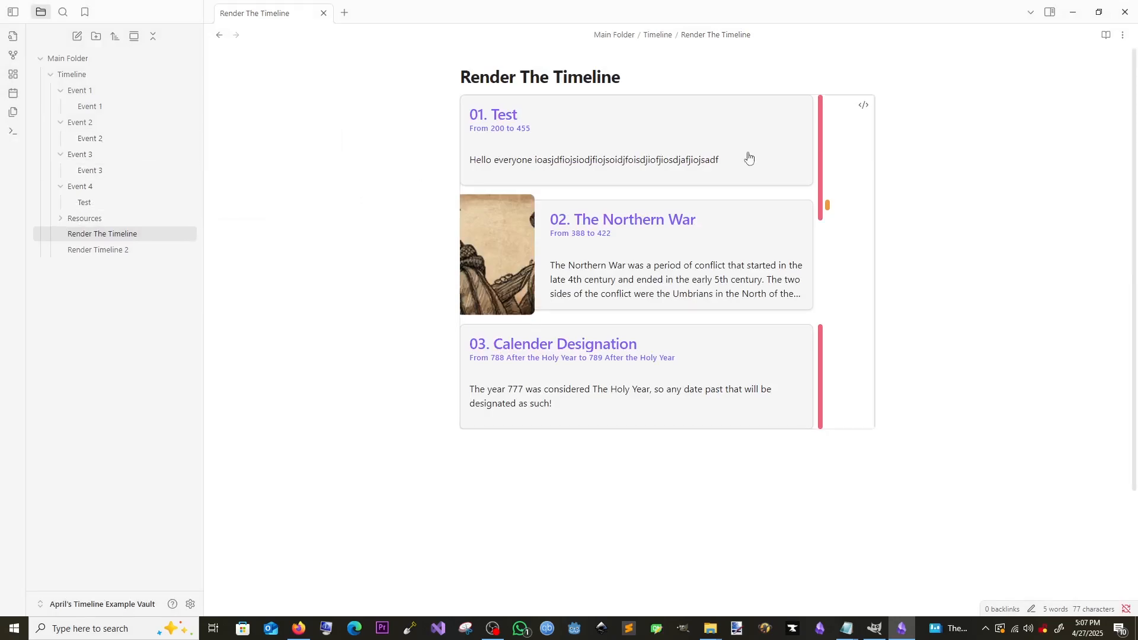
{"action": "left_click", "coordinate": [90, 170]}
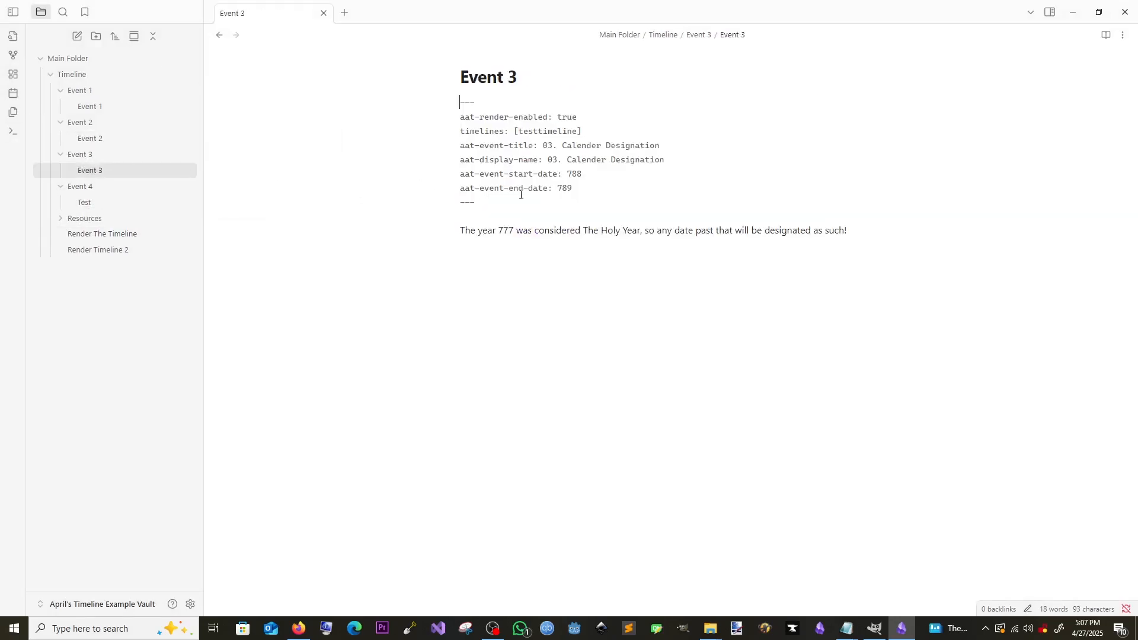
{"action": "left_click_drag", "start_coordinate": [524, 204], "coordinate": [441, 107]}
{"action": "key", "text": "ctrl+c"}
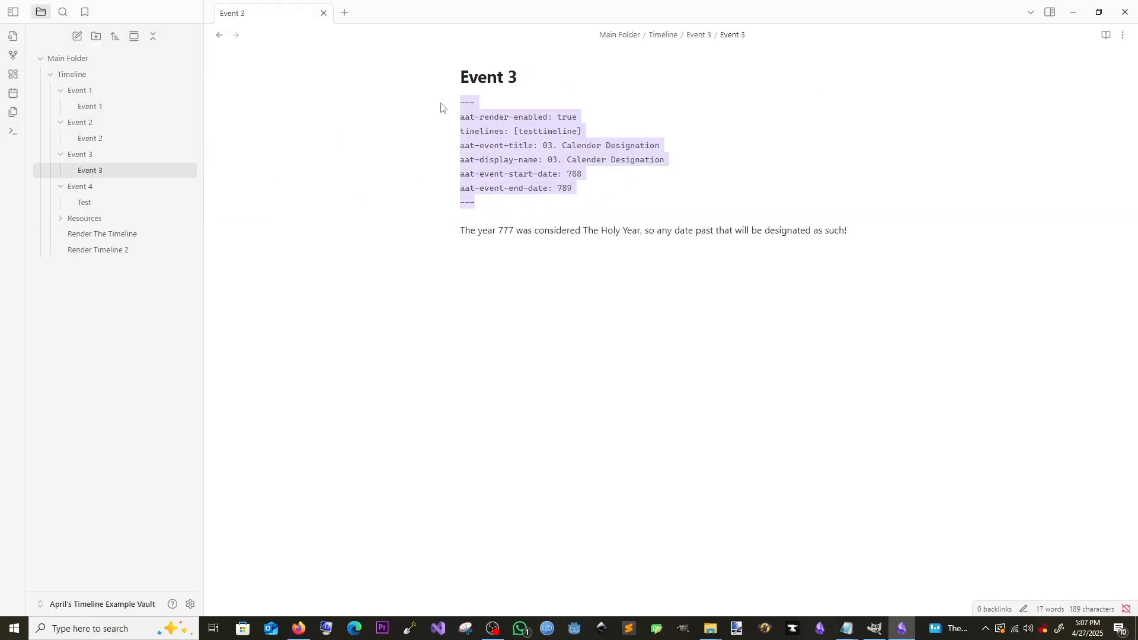
{"action": "left_click", "coordinate": [109, 201]}
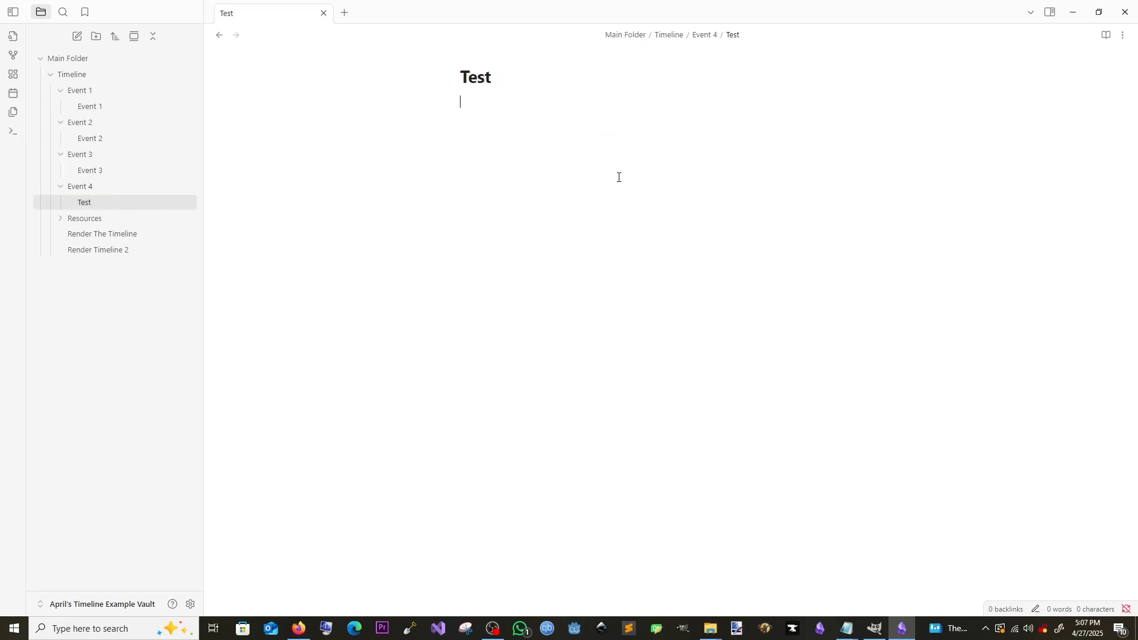
{"action": "left_click", "coordinate": [497, 81]}
{"action": "type", "text": "t"}
{"action": "key", "text": "ctrl+v"}
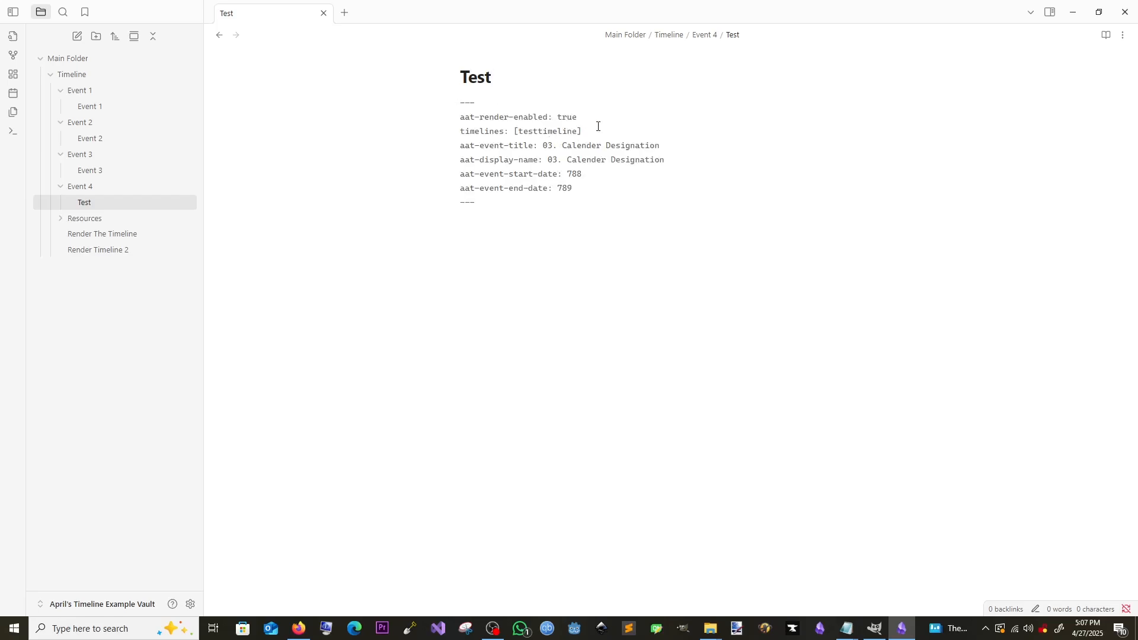
Set the timelines field in the Test note's frontmatter to [maintimeline, testtimeline]
{"action": "left_click", "coordinate": [472, 119]}
{"action": "key", "text": "shift+End"}
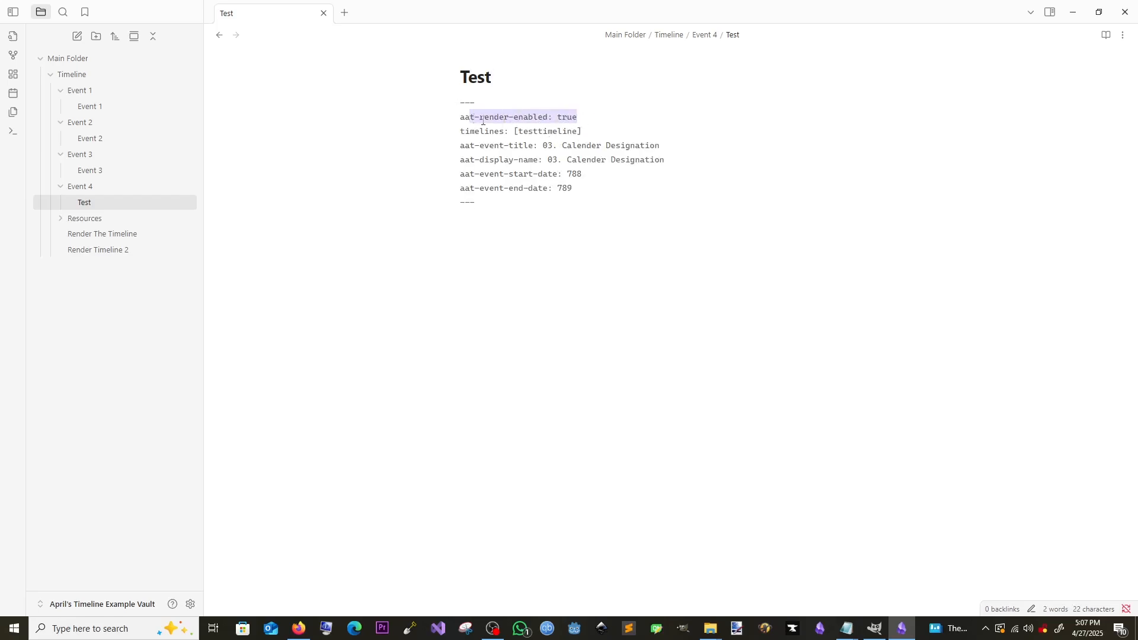
{"action": "left_click", "coordinate": [526, 132]}
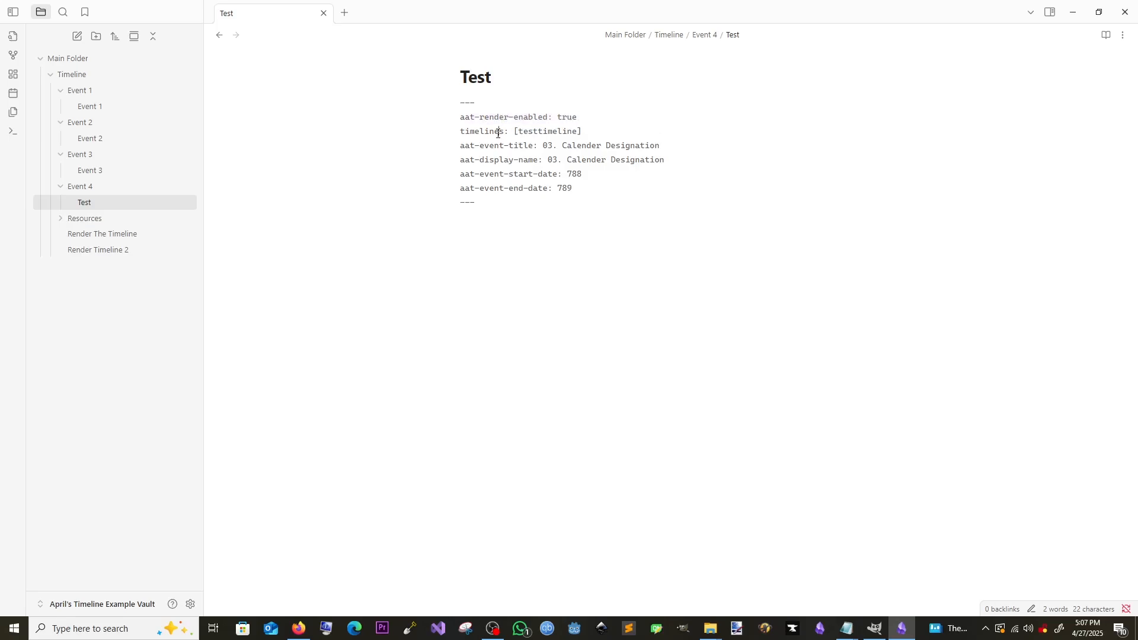
{"action": "double_click", "coordinate": [547, 131]}
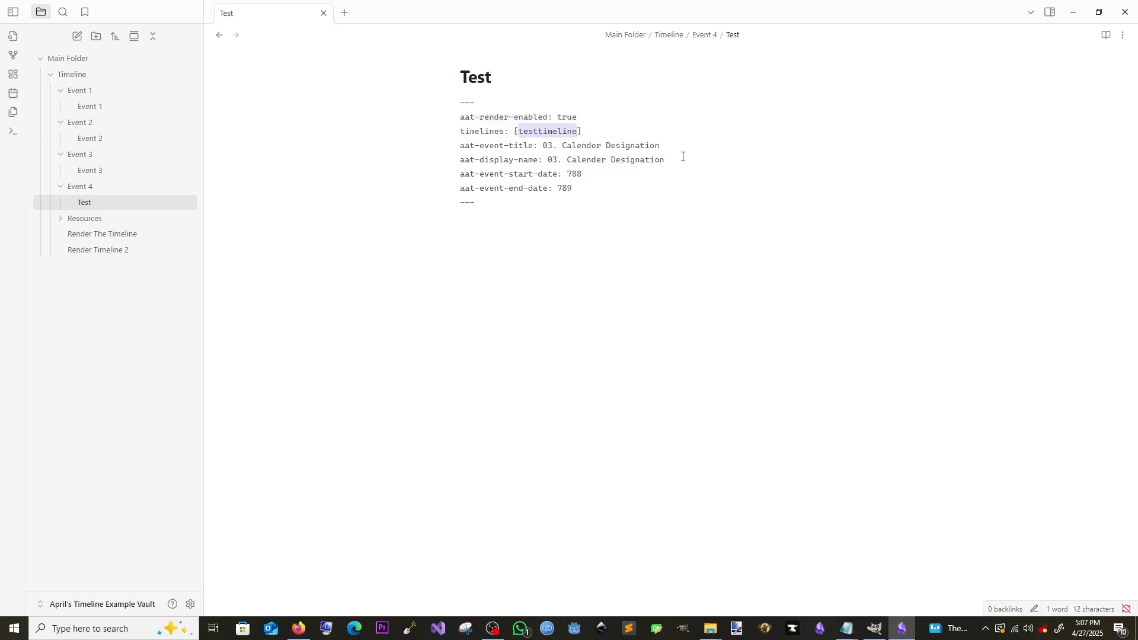
{"action": "key", "text": "BackSpace"}
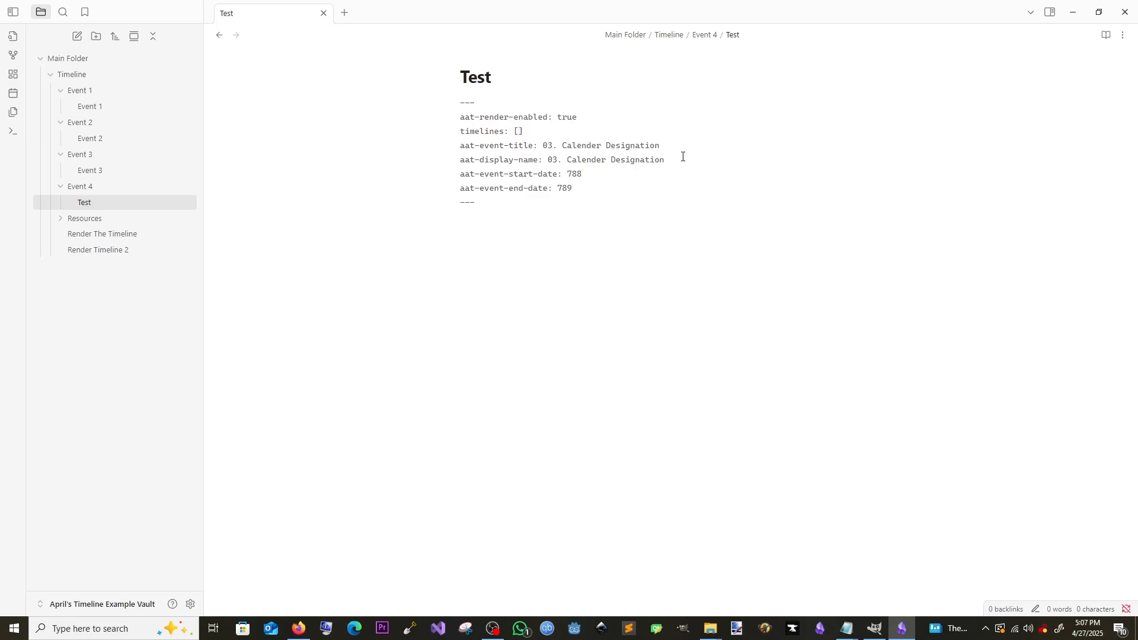
{"action": "type", "text": "main"}
{"action": "key", "text": "BackSpace"}
{"action": "key", "text": "BackSpace"}
{"action": "key", "text": "BackSpace"}
{"action": "key", "text": "BackSpace"}
{"action": "type", "text": "maintimeline, testtimeline"}
Change the Test note's aat-event-title to "04. Epic Test Event" and renumber its display name with 04
{"action": "key", "text": "shift+Right"}
{"action": "key", "text": "shift+Right"}
{"action": "key", "text": "shift+Right"}
{"action": "key", "text": "shift+Right"}
{"action": "key", "text": "shift+Right"}
{"action": "key", "text": "shift+Right"}
{"action": "key", "text": "shift+Right"}
{"action": "key", "text": "shift+Right"}
{"action": "key", "text": "shift+Right"}
{"action": "key", "text": "shift+Right"}
{"action": "key", "text": "shift+Right"}
{"action": "key", "text": "shift+Right"}
{"action": "key", "text": "shift+Right"}
{"action": "key", "text": "shift+Right"}
{"action": "key", "text": "shift+Right"}
{"action": "key", "text": "shift+Right"}
{"action": "key", "text": "shift+Right"}
{"action": "key", "text": "shift+Right"}
{"action": "key", "text": "shift+Right"}
{"action": "key", "text": "shift+Right"}
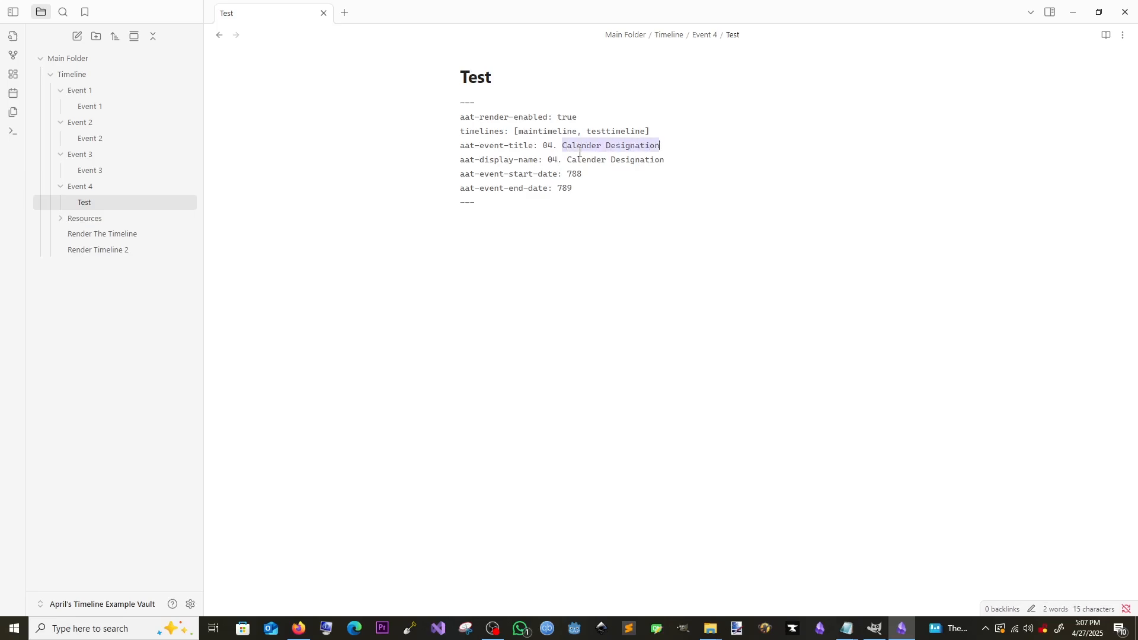
{"action": "type", "text": "Epic Test "}
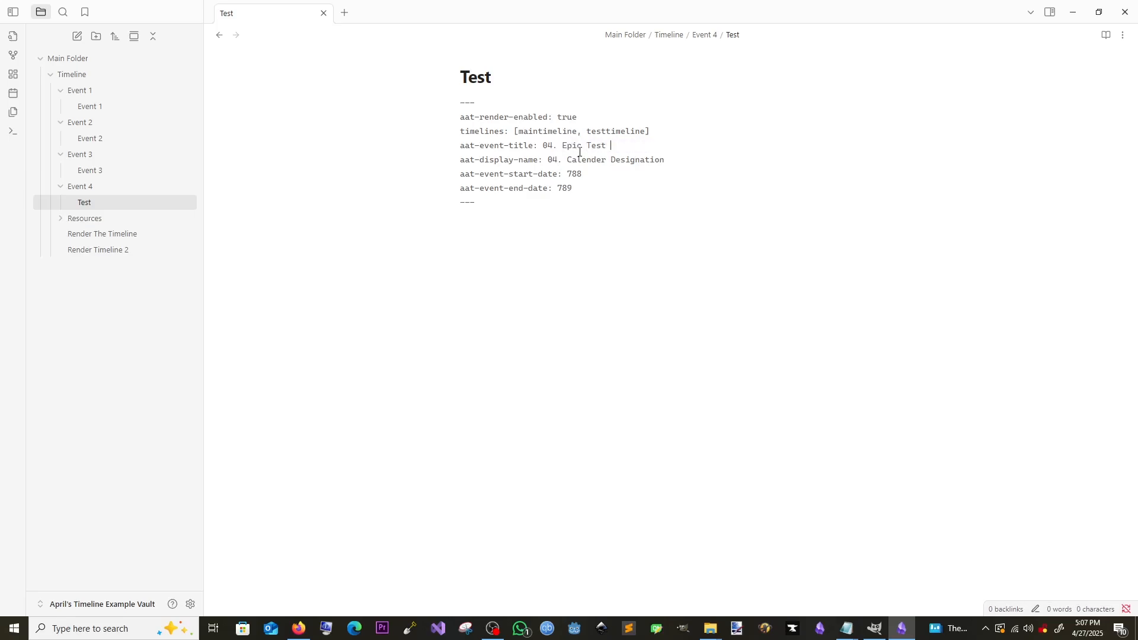
{"action": "type", "text": "Event"}
Copy "Epic Test Event" from the event title over "Calender Designation" in the aat-display-name field
{"action": "key", "text": "shift+Left"}
{"action": "key", "text": "shift+Left"}
{"action": "key", "text": "shift+Left"}
{"action": "key", "text": "shift+Left"}
{"action": "key", "text": "shift+Left"}
{"action": "key", "text": "shift+Left"}
{"action": "key", "text": "shift+Left"}
{"action": "key", "text": "shift+Left"}
{"action": "key", "text": "shift+Left"}
{"action": "key", "text": "shift+Left"}
{"action": "key", "text": "shift+Left"}
{"action": "key", "text": "shift+Left"}
{"action": "key", "text": "shift+Left"}
{"action": "key", "text": "shift+Left"}
{"action": "key", "text": "shift+Left"}
{"action": "key", "text": "ctrl+c"}
{"action": "key", "text": "Right"}
{"action": "key", "text": "shift+Right"}
{"action": "key", "text": "shift+Right"}
{"action": "key", "text": "shift+Right"}
{"action": "key", "text": "shift+Right"}
{"action": "key", "text": "shift+Right"}
{"action": "key", "text": "shift+Right"}
{"action": "key", "text": "shift+Right"}
{"action": "key", "text": "shift+Right"}
{"action": "key", "text": "shift+Right"}
{"action": "key", "text": "shift+Right"}
{"action": "key", "text": "shift+Right"}
{"action": "key", "text": "shift+Right"}
{"action": "key", "text": "shift+Right"}
{"action": "key", "text": "shift+Right"}
{"action": "key", "text": "shift+Right"}
{"action": "key", "text": "shift+Right"}
{"action": "key", "text": "shift+Right"}
{"action": "key", "text": "shift+Right"}
{"action": "key", "text": "shift+Right"}
{"action": "key", "text": "shift+Right"}
{"action": "key", "text": "ctrl+v"}
Set both the aat-event-start-date and aat-event-end-date of the Test note to 777
{"action": "key", "text": "shift+Left"}
{"action": "key", "text": "shift+Left"}
{"action": "key", "text": "shift+Left"}
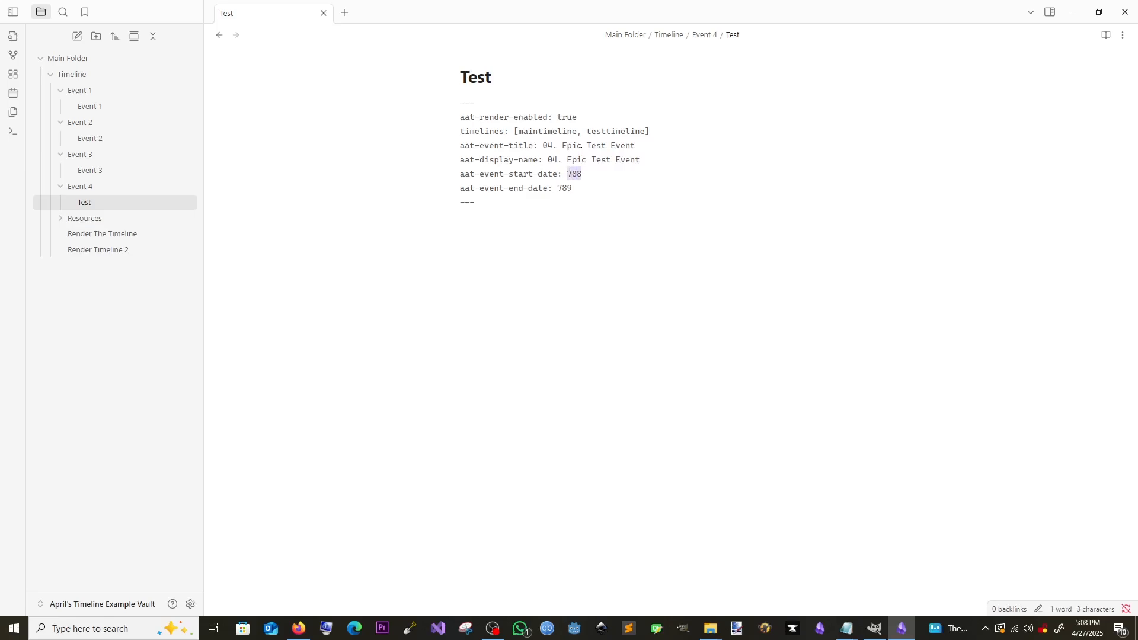
{"action": "type", "text": "77"}
{"action": "key", "text": "BackSpace"}
{"action": "key", "text": "BackSpace"}
Write "The Holy Year has come! Huzzah!" as body text beneath the Test note's frontmatter
{"action": "key", "text": "Return"}
{"action": "type", "text": "The Holy Year has come"}
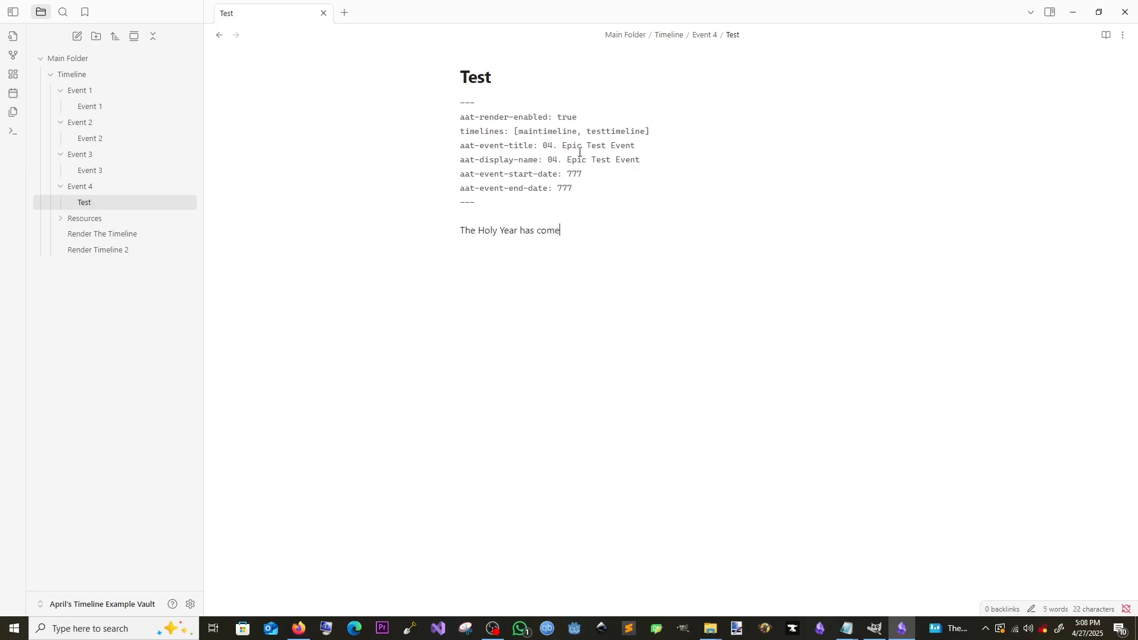
{"action": "type", "text": "! Huzzah!"}
Embed the image Event_pictures_AOW-SOLDIERS_FREEZING_eventPicture.jpg from the Resources Images folder below the Test note's body text
{"action": "left_click", "coordinate": [67, 219]}
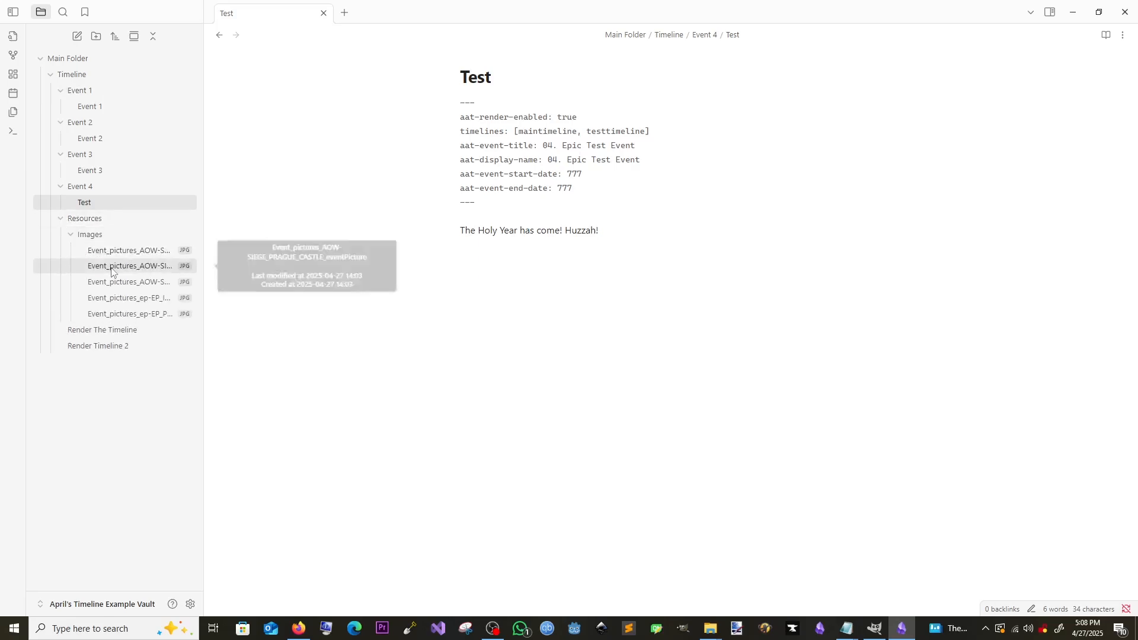
{"action": "left_click_drag", "start_coordinate": [103, 287], "coordinate": [647, 356]}
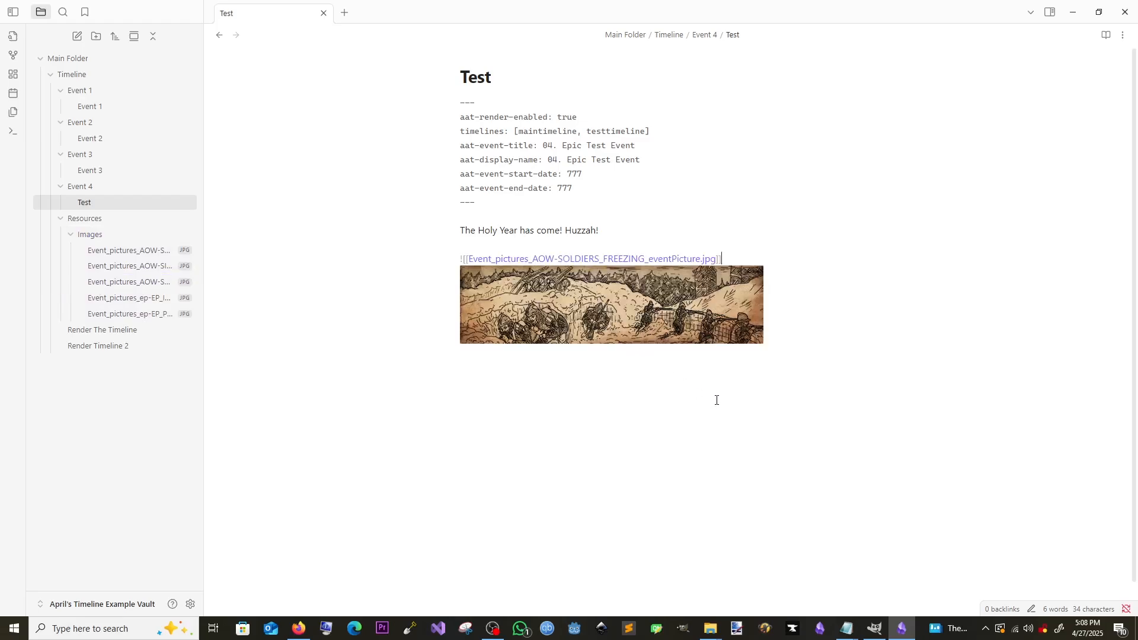
{"action": "left_click", "coordinate": [830, 310]}
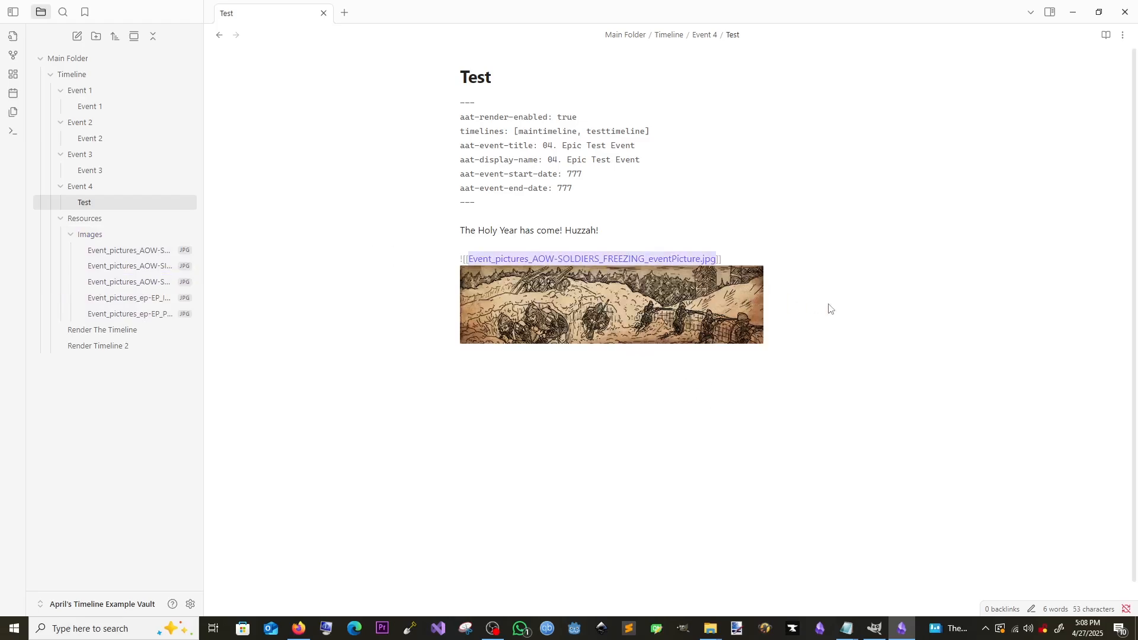
{"action": "key", "text": "Right"}
{"action": "key", "text": "Return"}
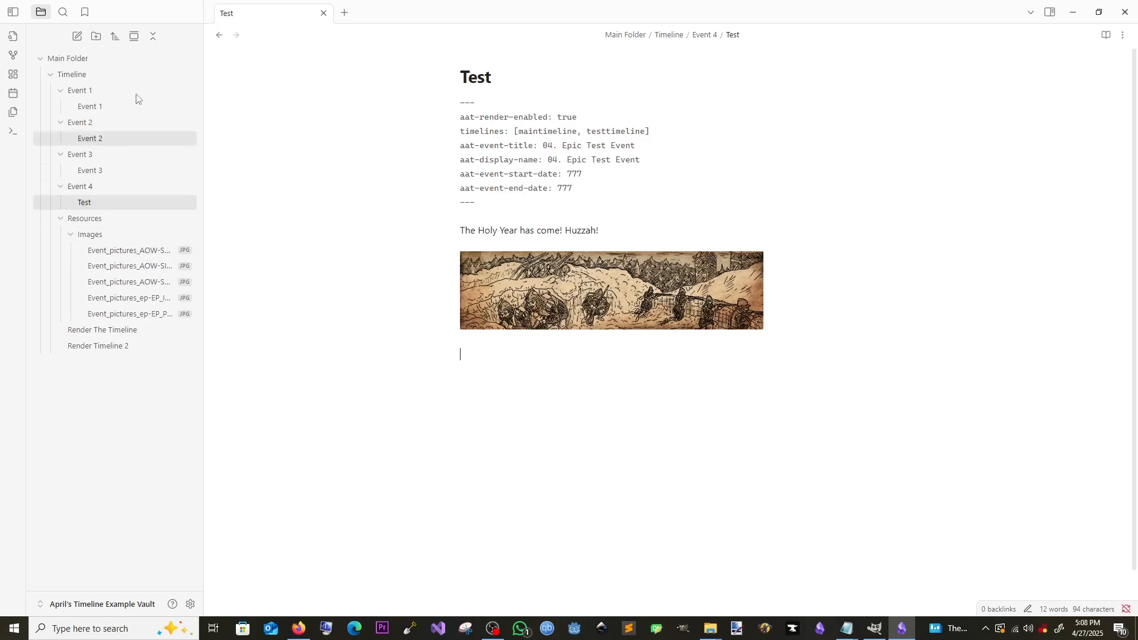
Check the new event in Render The Timeline, and delete the aat-event-end-date line from the Test note's frontmatter
{"action": "left_click", "coordinate": [101, 333]}
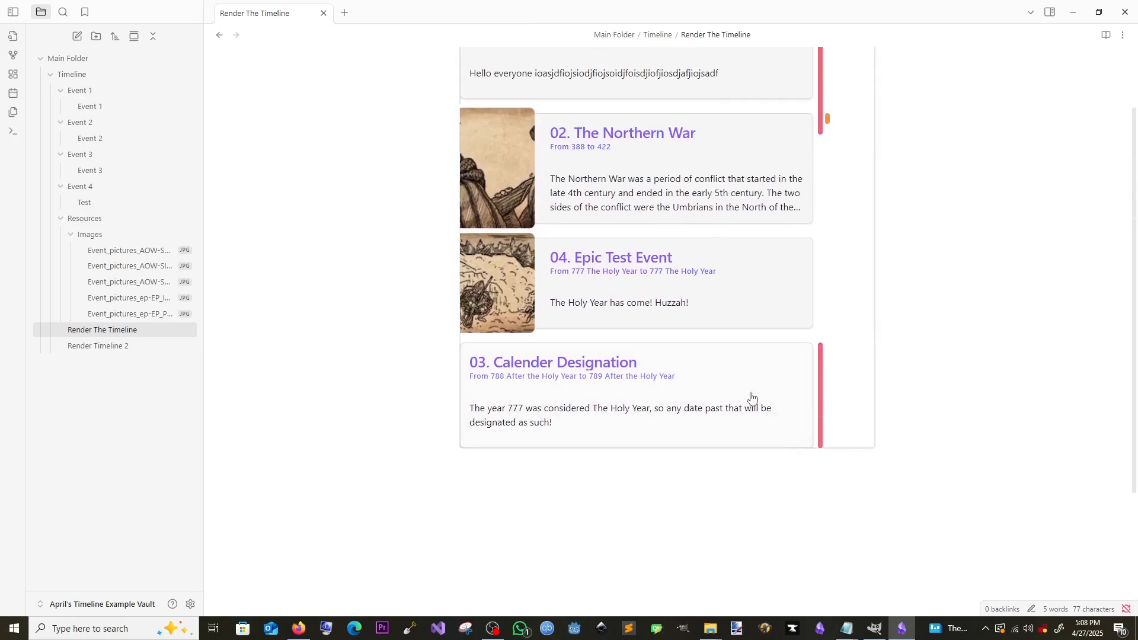
{"action": "mouse_move", "coordinate": [616, 350]}
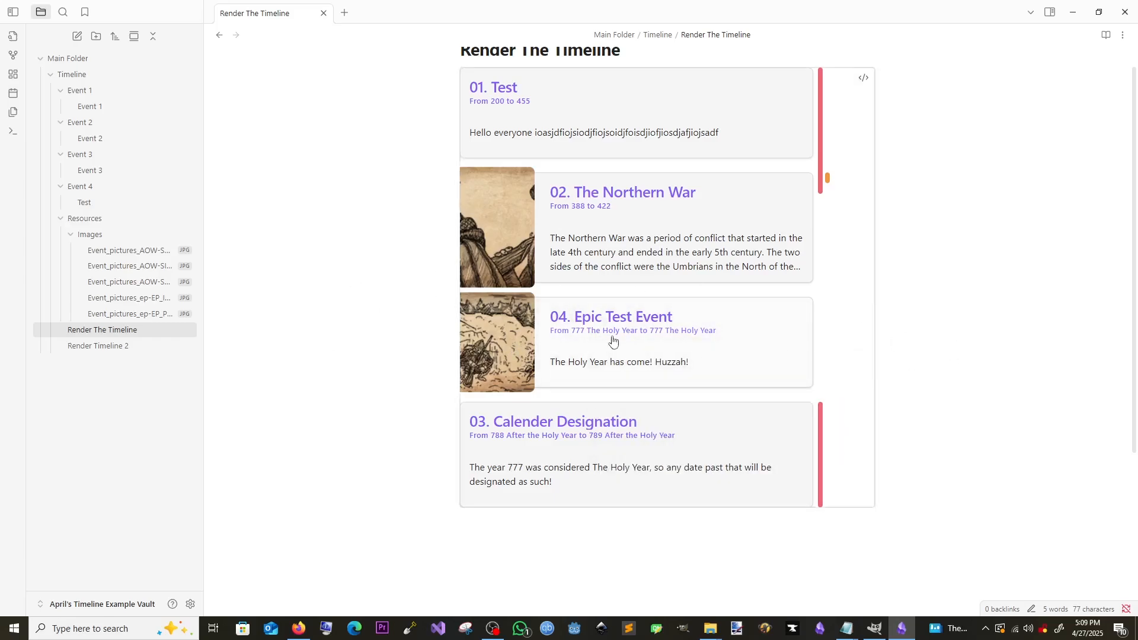
{"action": "left_click", "coordinate": [84, 203]}
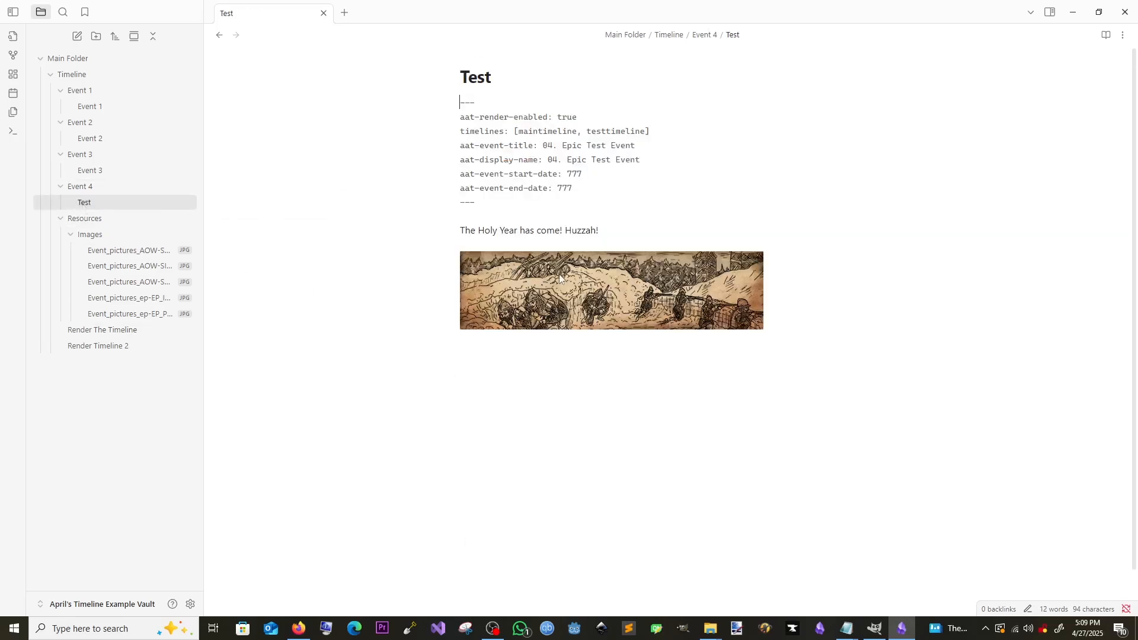
{"action": "left_click_drag", "start_coordinate": [590, 195], "coordinate": [306, 198]}
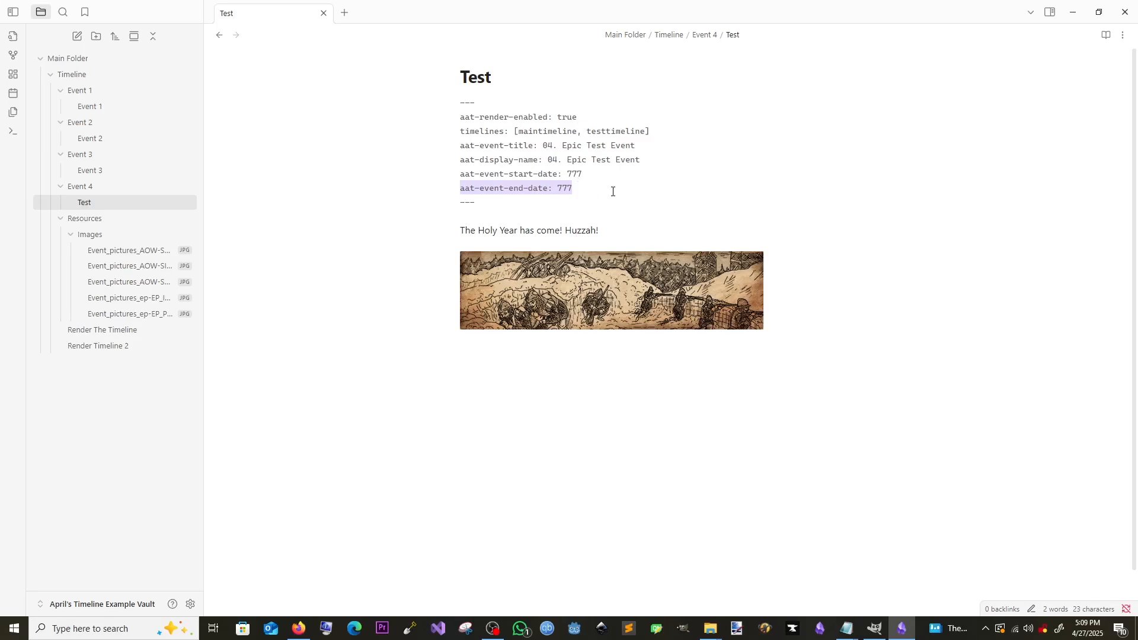
{"action": "key", "text": "BackSpace"}
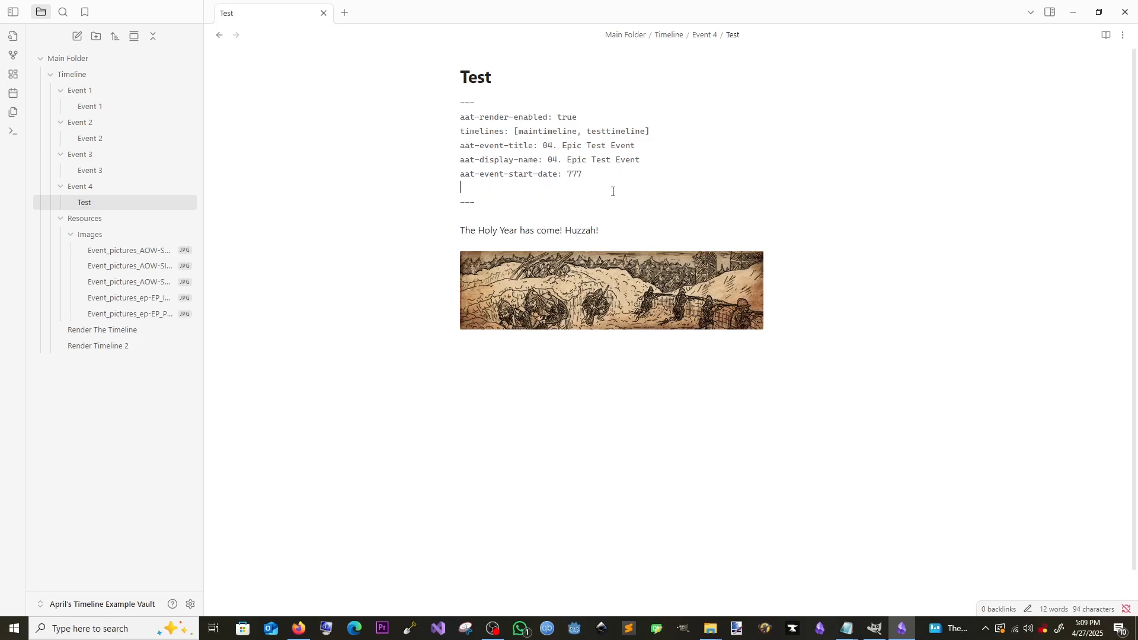
{"action": "key", "text": "BackSpace"}
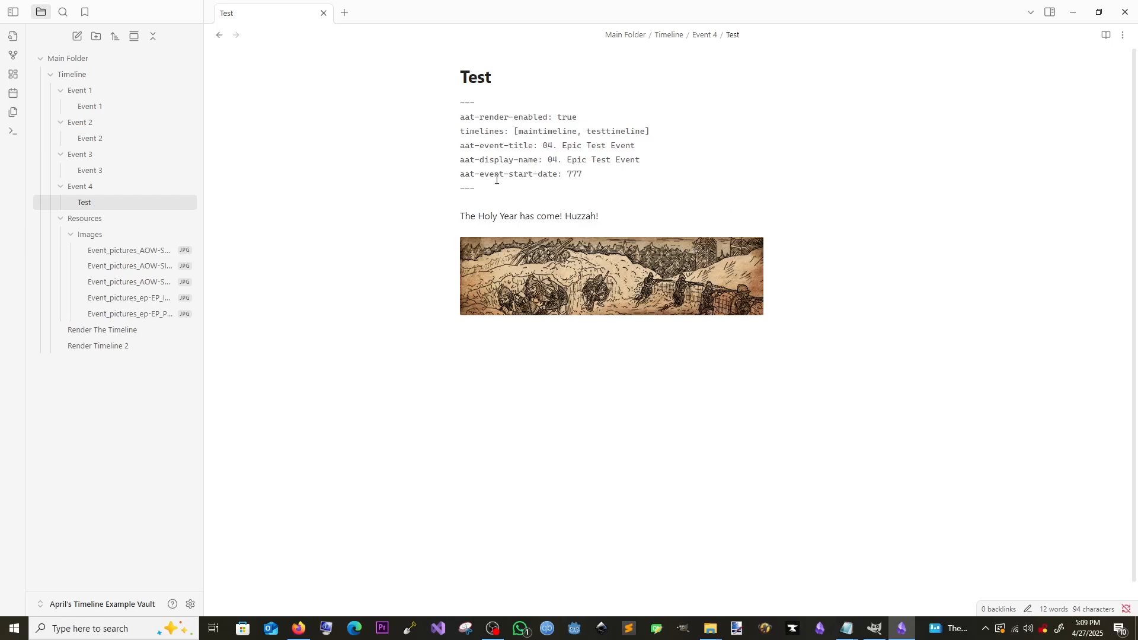
Examine the Epic Test Event card and its date in Render The Timeline and Render Timeline 2, previewing the event notes
{"action": "left_click", "coordinate": [125, 331]}
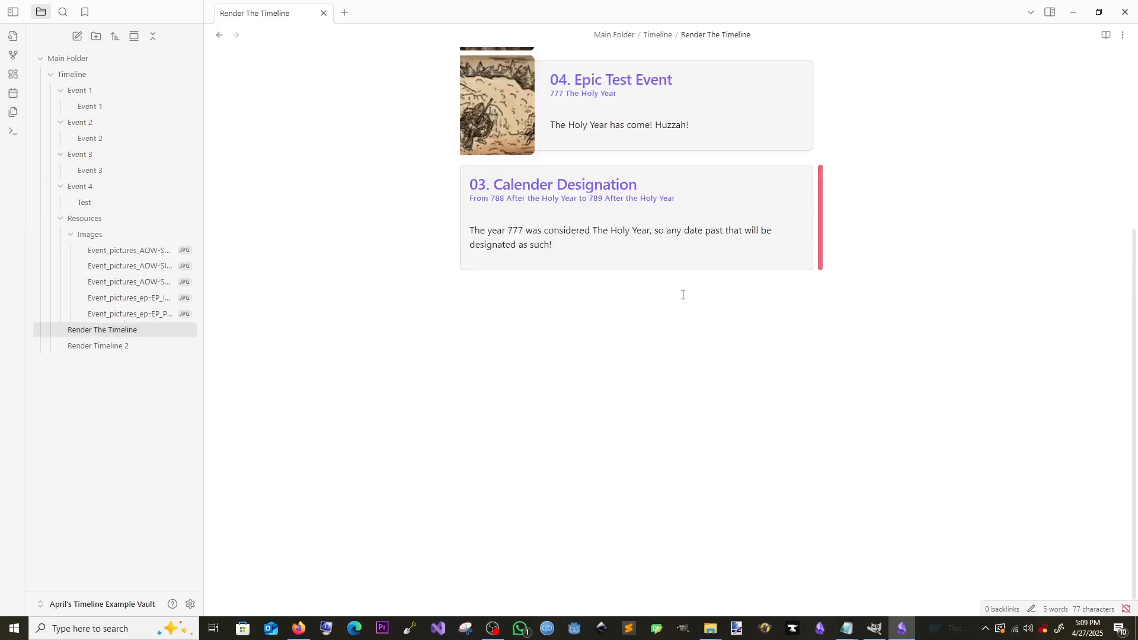
{"action": "scroll", "coordinate": [680, 298], "scroll_direction": "up", "scroll_amount": 2}
{"action": "mouse_move", "coordinate": [603, 360]}
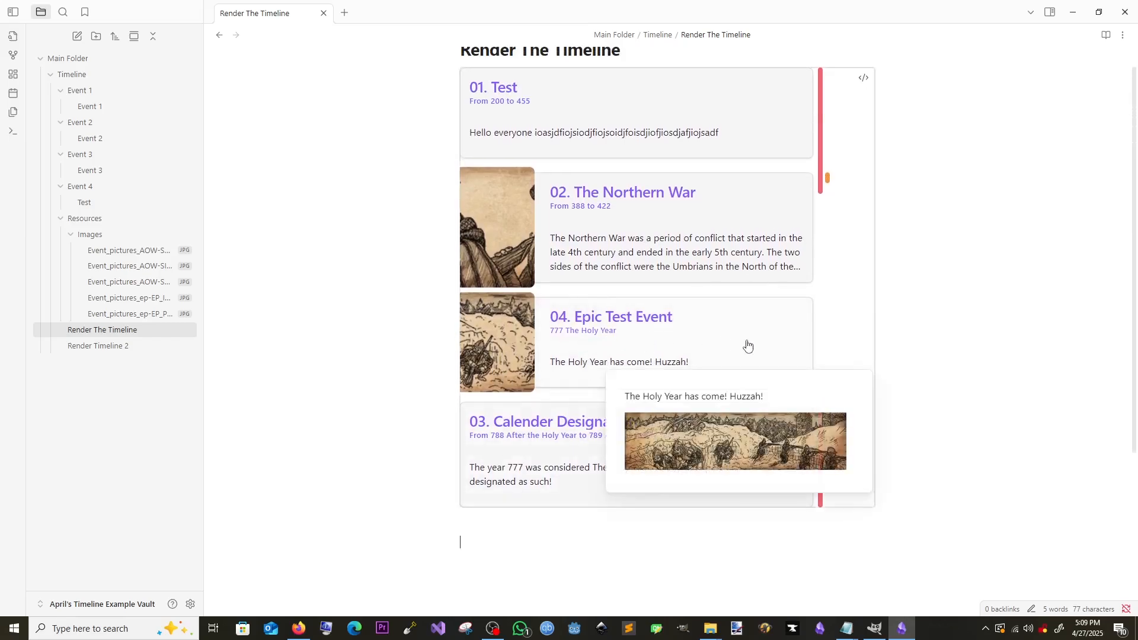
{"action": "left_click", "coordinate": [138, 350]}
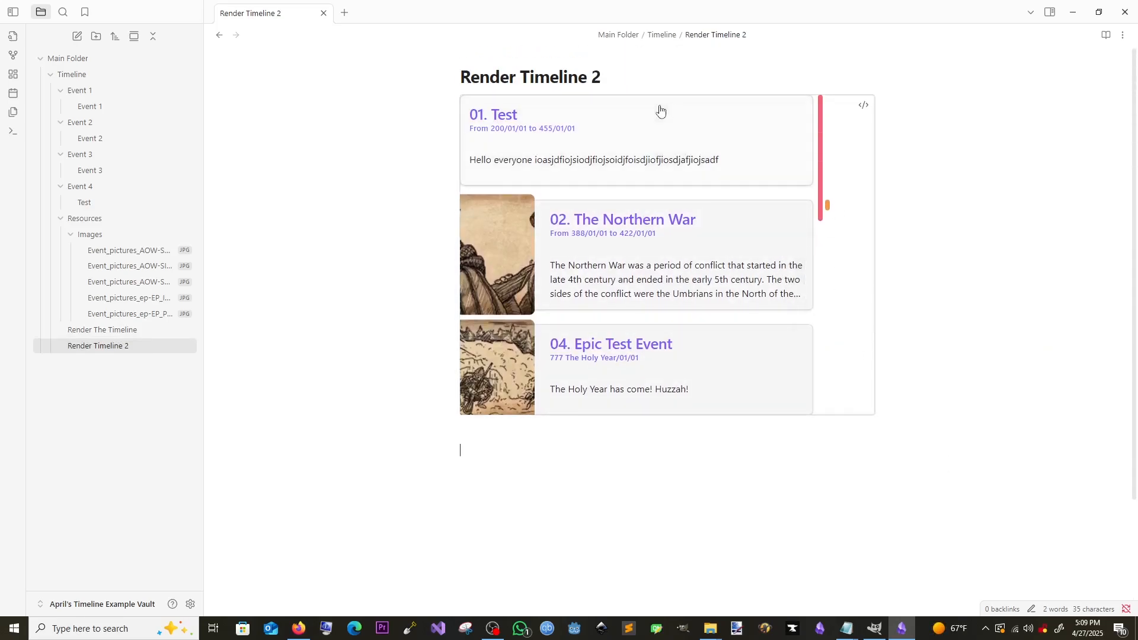
{"action": "mouse_move", "coordinate": [613, 393]}
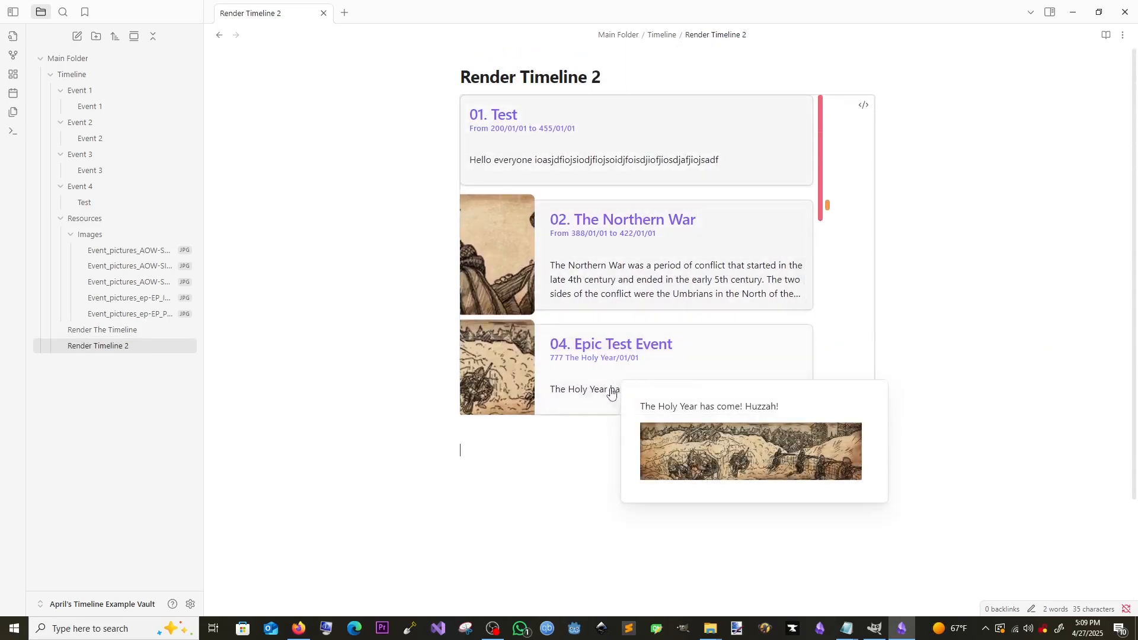
{"action": "left_click", "coordinate": [119, 330]}
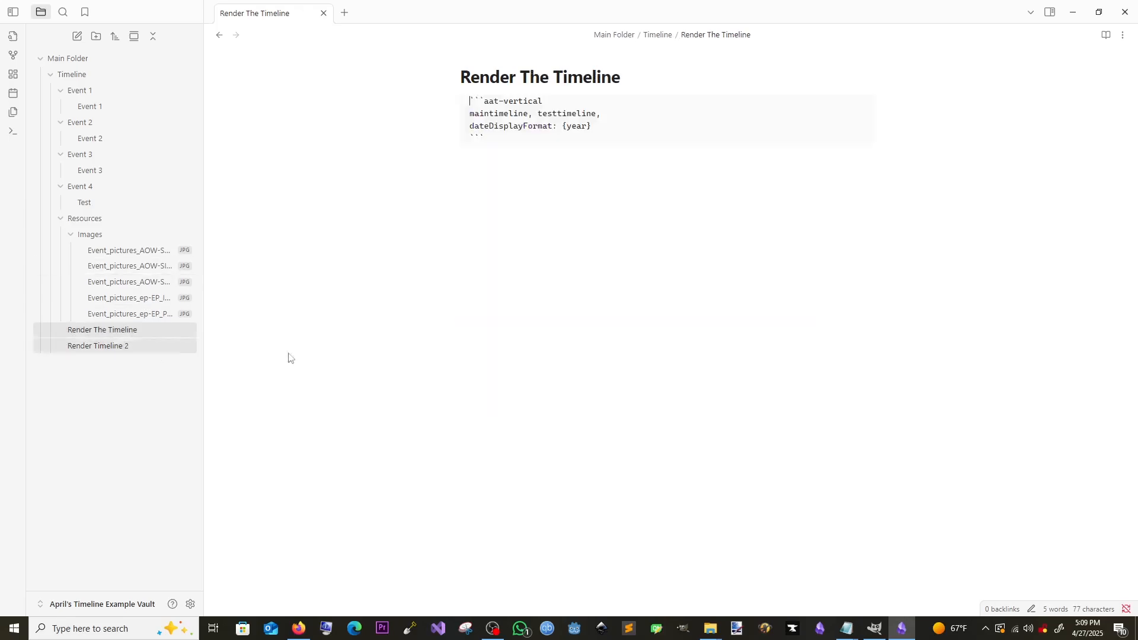
{"action": "left_click", "coordinate": [677, 207]}
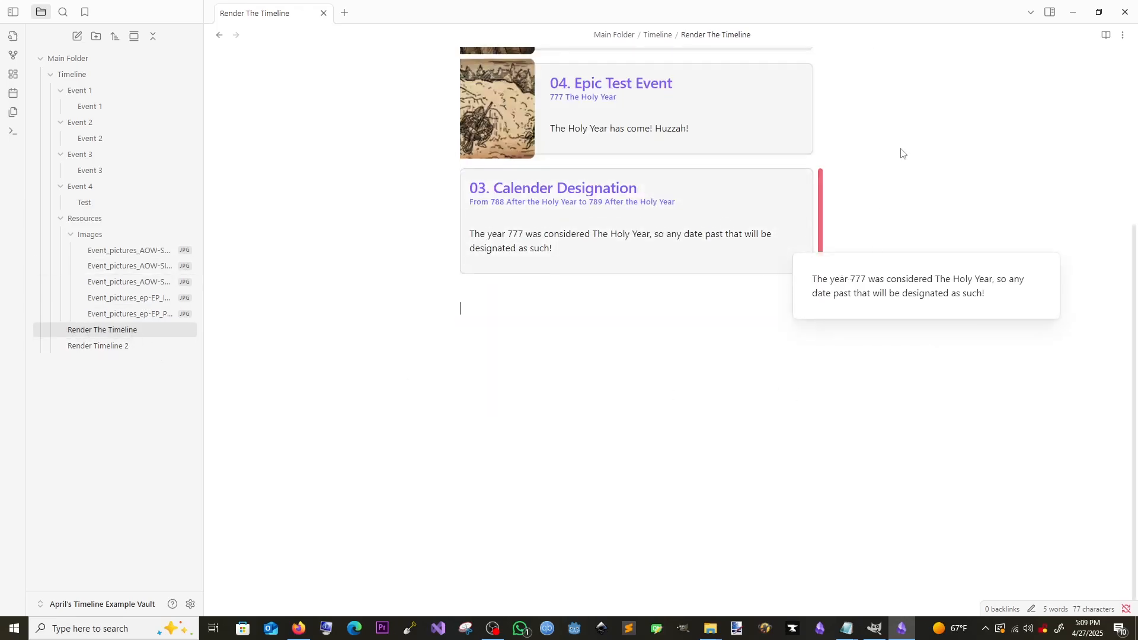
{"action": "scroll", "coordinate": [901, 154], "scroll_direction": "up", "scroll_amount": 5}
{"action": "mouse_move", "coordinate": [802, 330]}
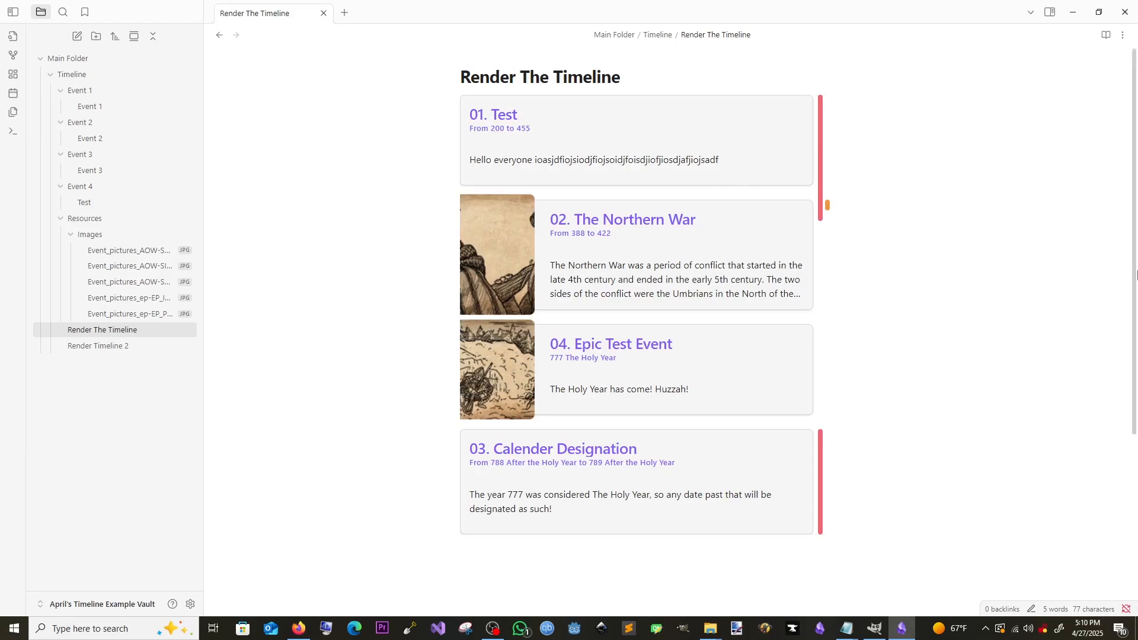
{"action": "left_click_drag", "start_coordinate": [1137, 271], "coordinate": [1102, 247]}
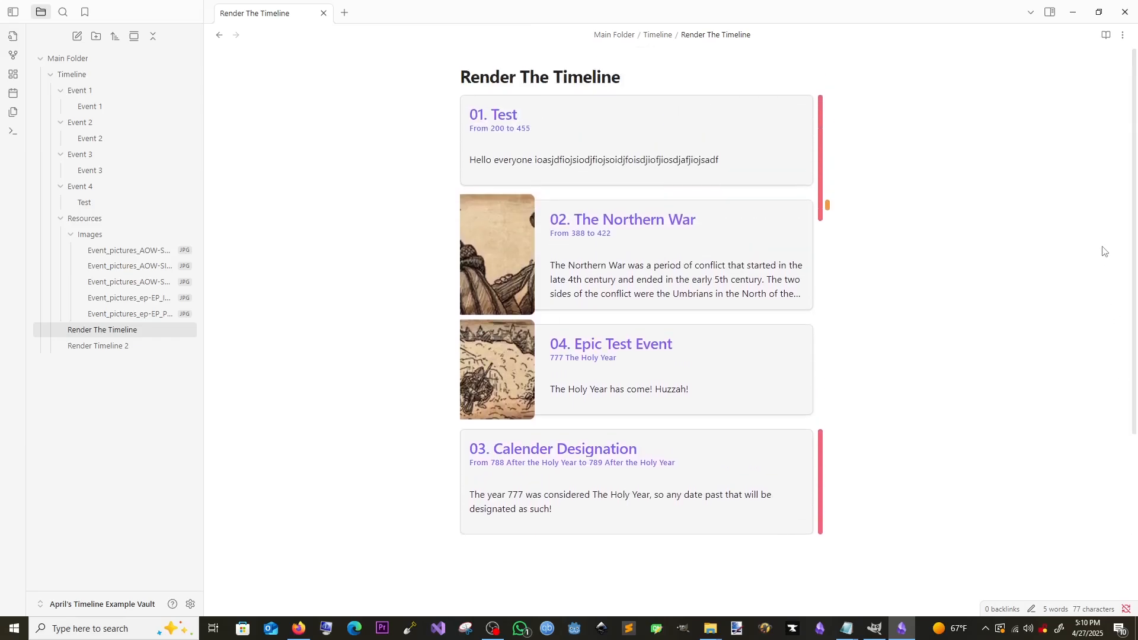